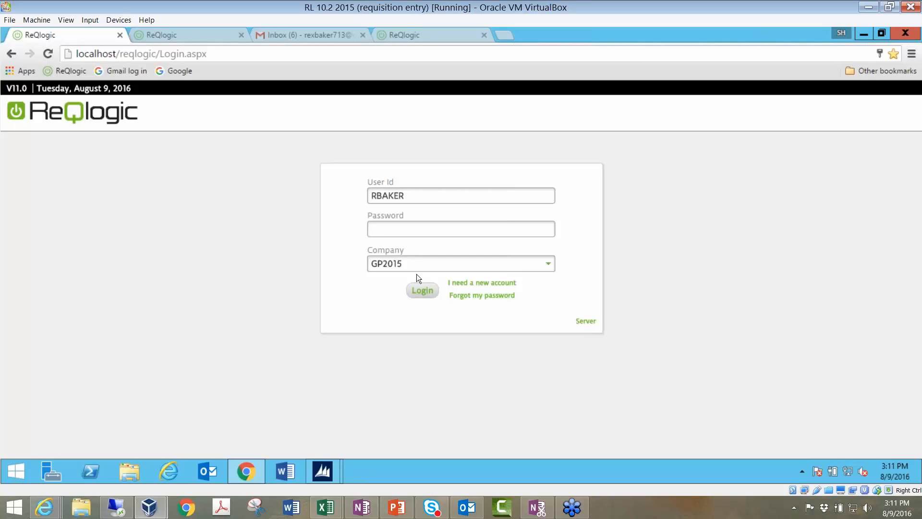
# Log out of the SL2015 company and log in again with GP2015 as the company.
pyautogui.click(430, 294)
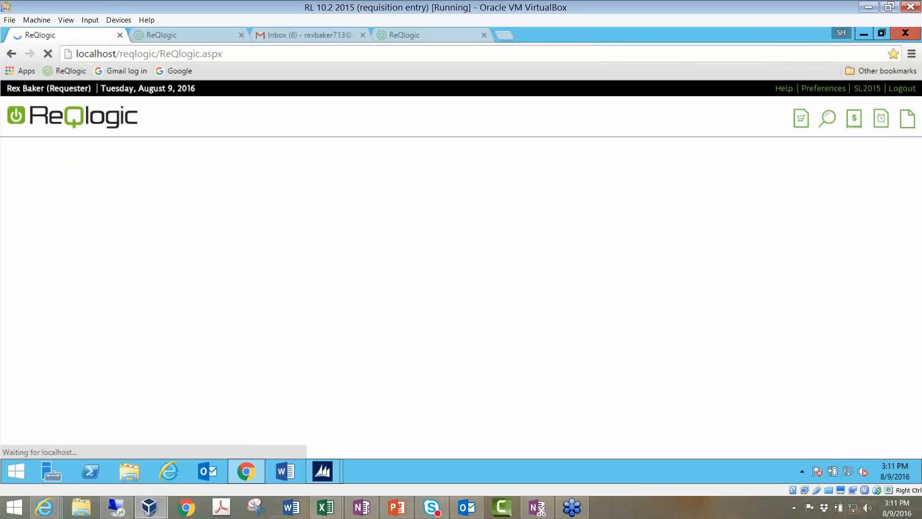
pyautogui.click(896, 91)
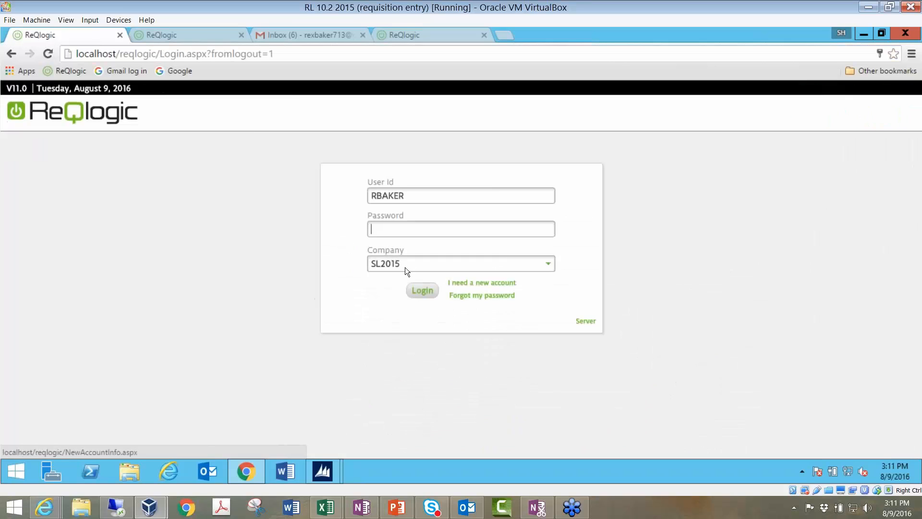
pyautogui.click(552, 264)
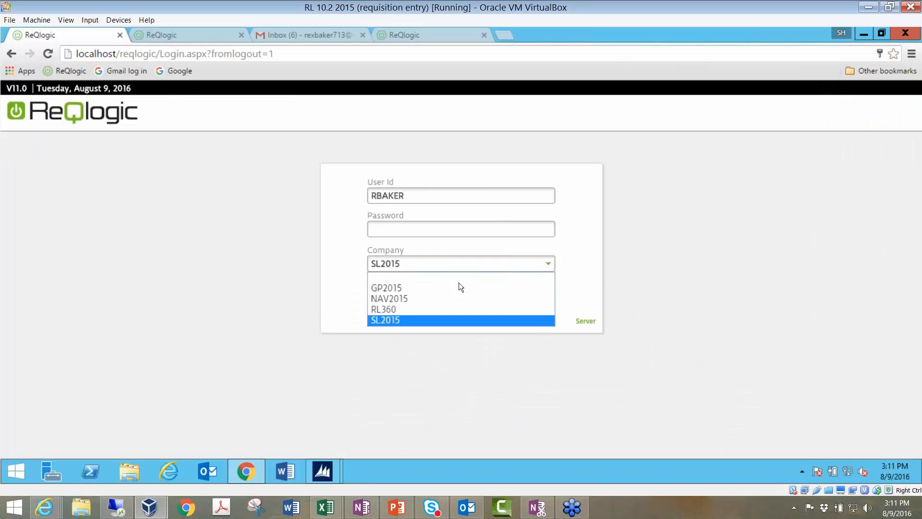
pyautogui.click(397, 287)
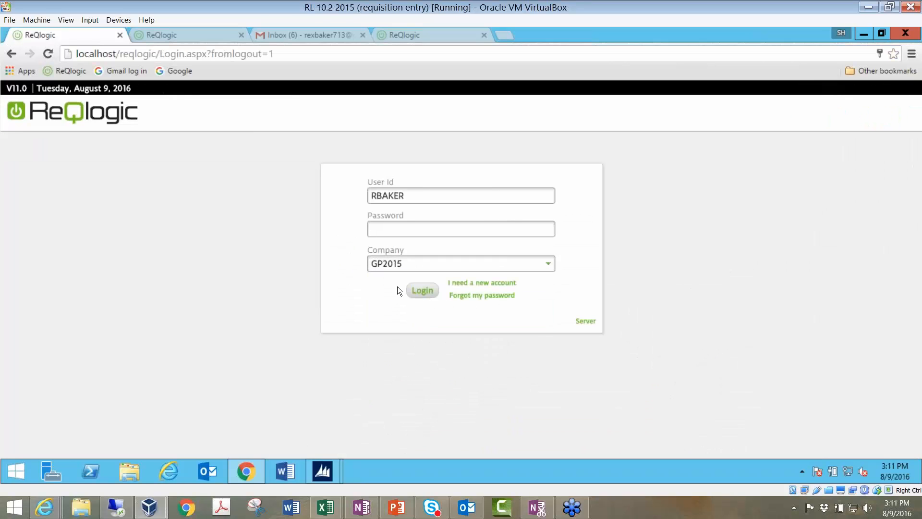
pyautogui.click(423, 291)
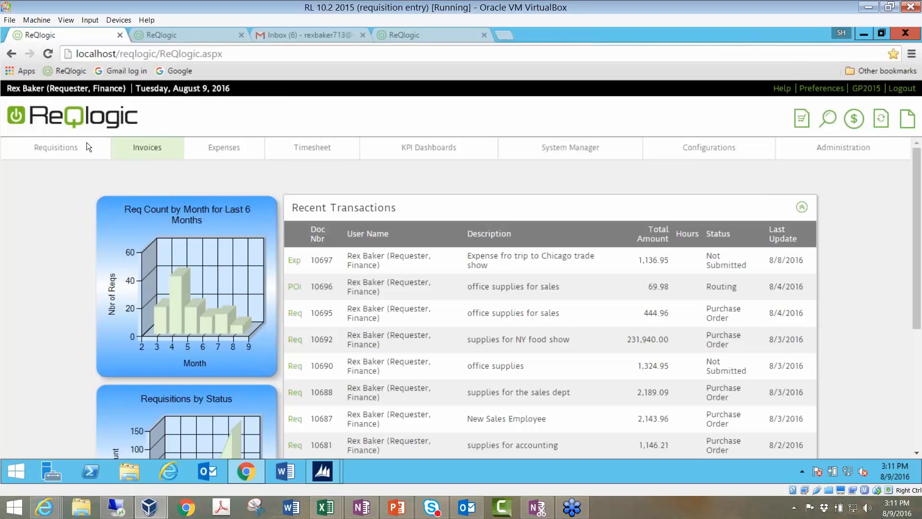
# Open the requisitions form and start a new requisition.
pyautogui.click(72, 150)
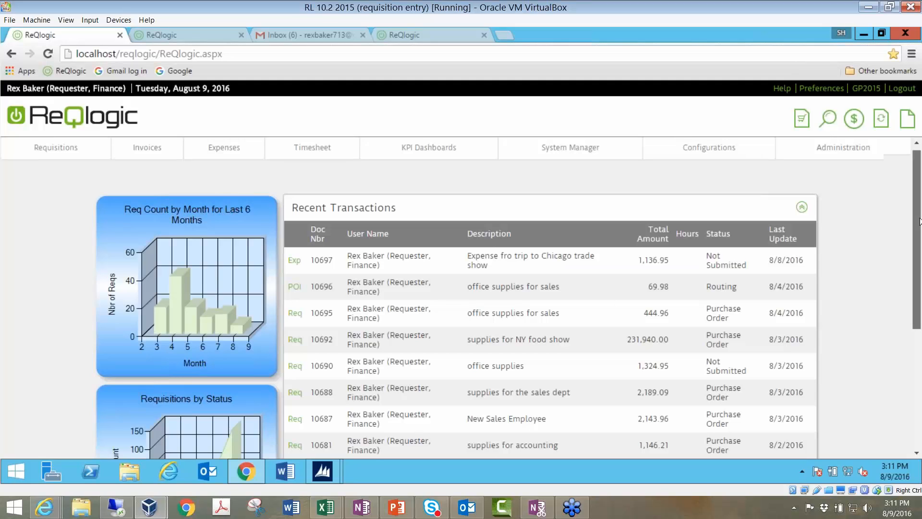
pyautogui.moveTo(920, 222)
pyautogui.mouseDown()
pyautogui.moveTo(920, 270)
pyautogui.moveTo(920, 211)
pyautogui.mouseUp()
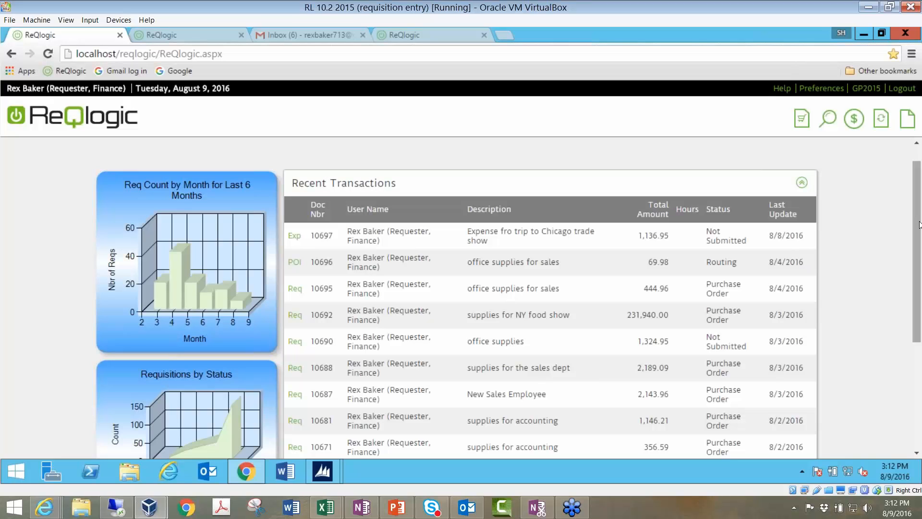
pyautogui.scroll(-1, 917, 230)
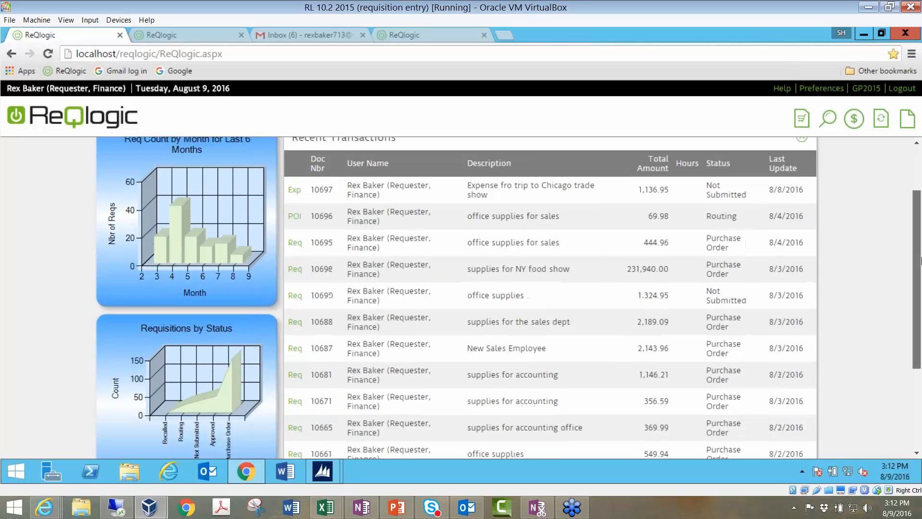
pyautogui.scroll(1, 919, 242)
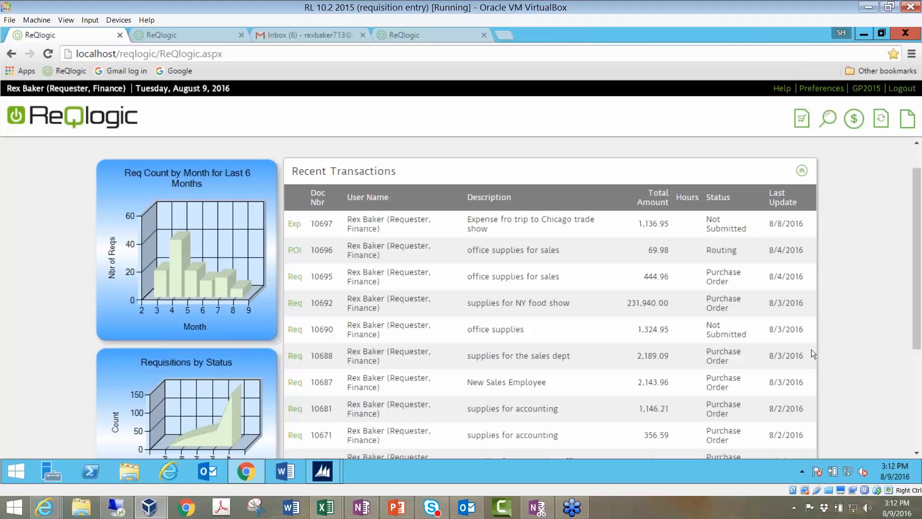
pyautogui.click(804, 124)
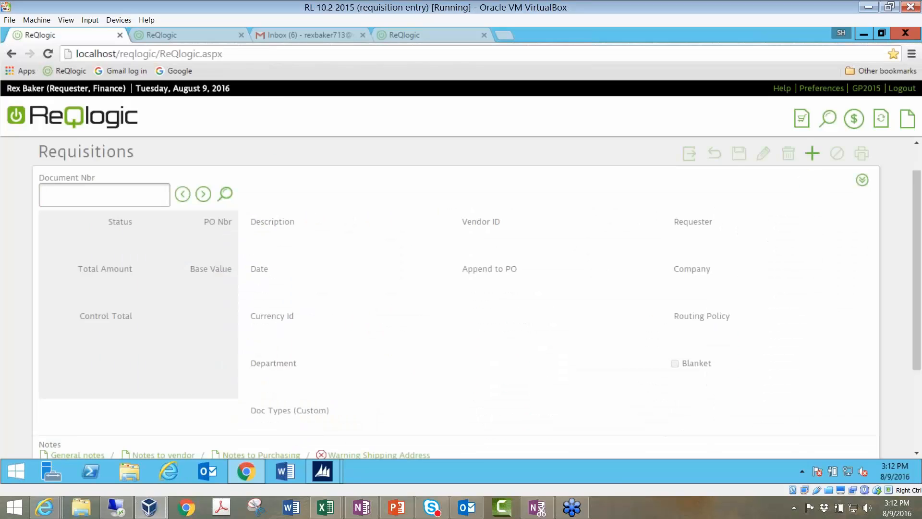
pyautogui.scroll(-1, 920, 242)
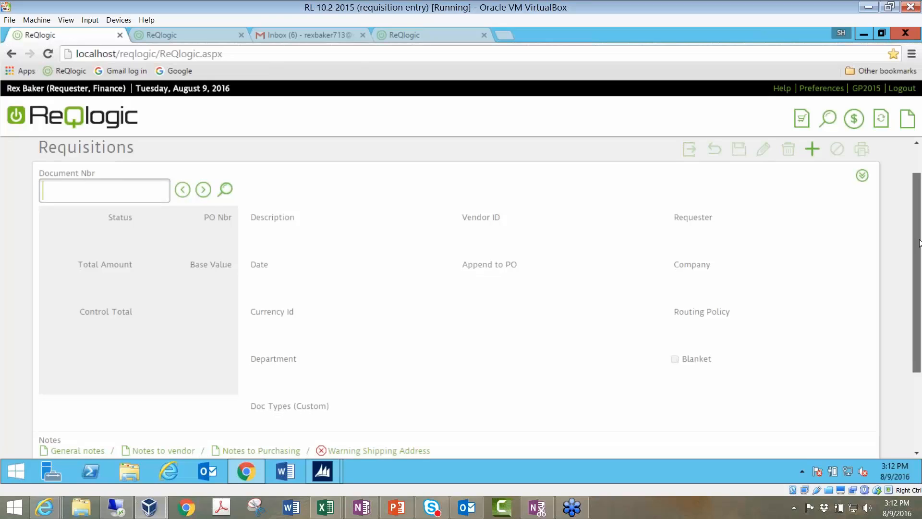
pyautogui.click(817, 152)
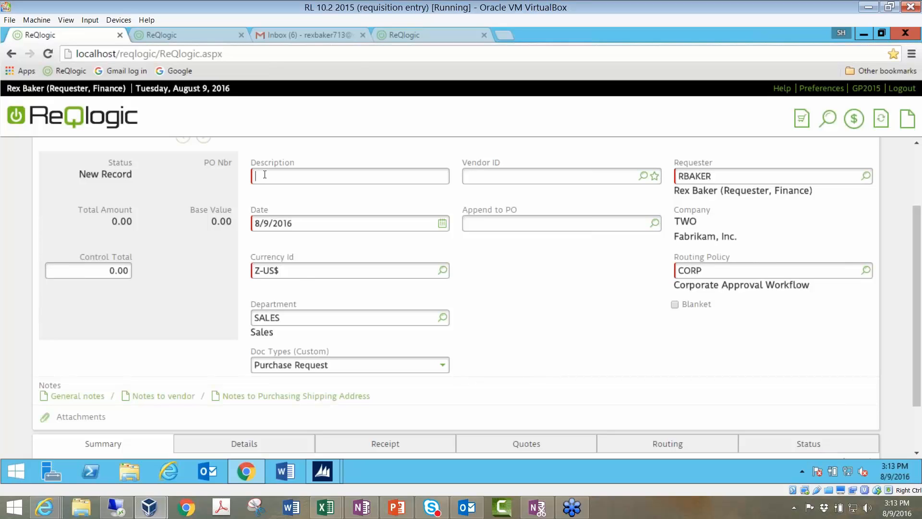
# Enter "Supplies for sales department" as the new requisition's description.
pyautogui.write('Supplies for sales departmenrt')
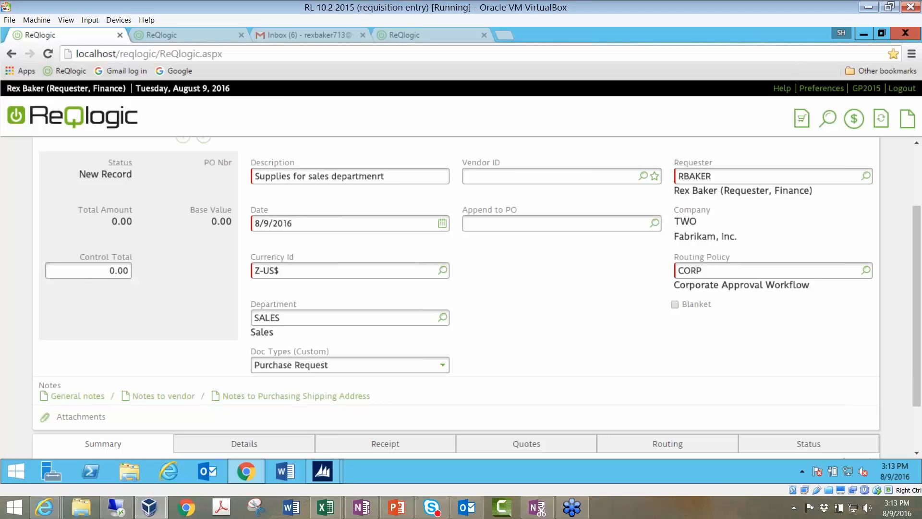
pyautogui.press('BackSpace')
pyautogui.press('BackSpace')
pyautogui.write('t')
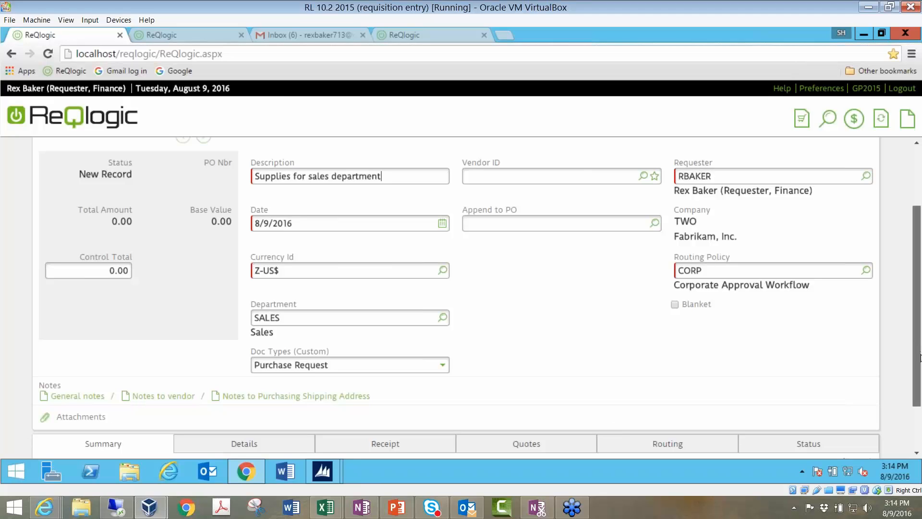
# Add a new line to the requisition and pick the CHAIRMAT item from the item lookup sorted by catalog.
pyautogui.scroll(-1, 920, 358)
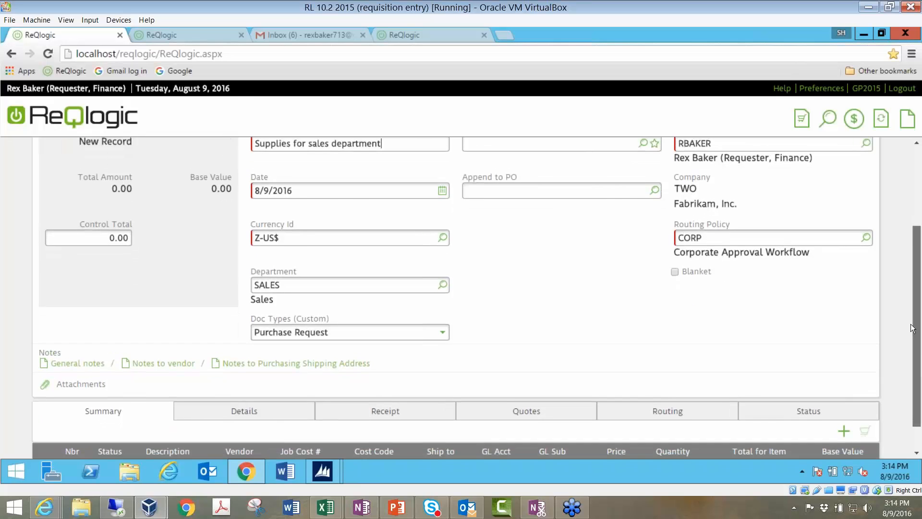
pyautogui.scroll(2, 913, 336)
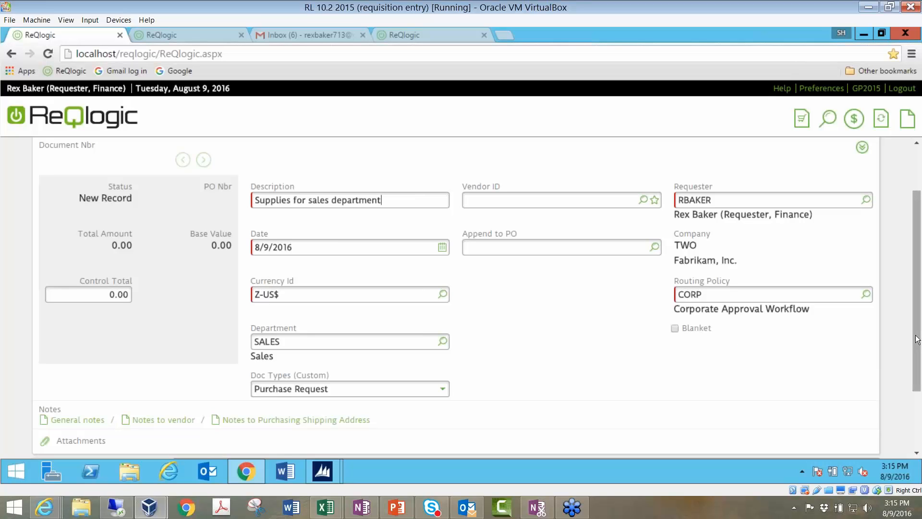
pyautogui.moveTo(919, 340); pyautogui.dragTo(919, 405)
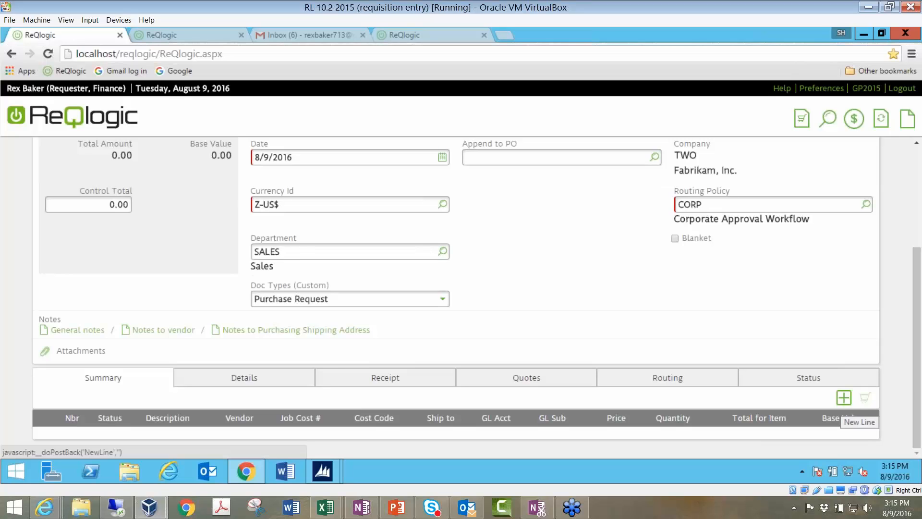
pyautogui.click(844, 399)
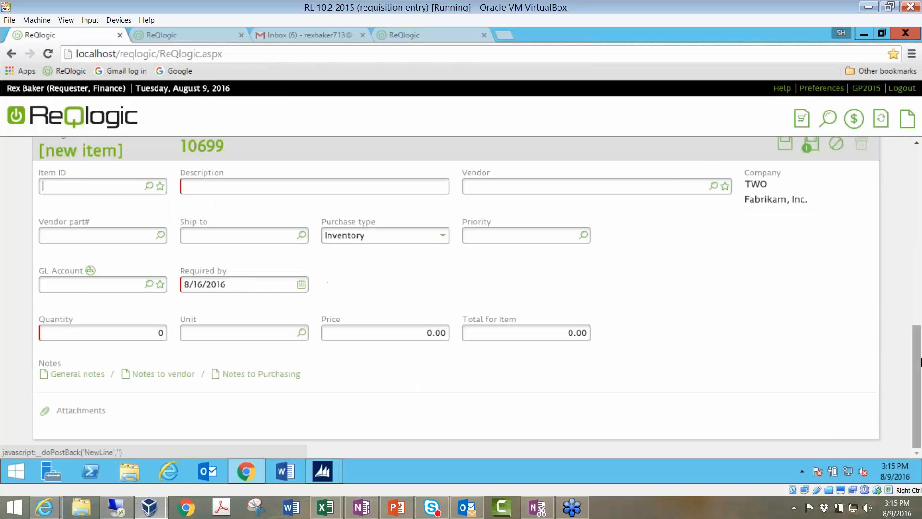
pyautogui.scroll(1, 918, 355)
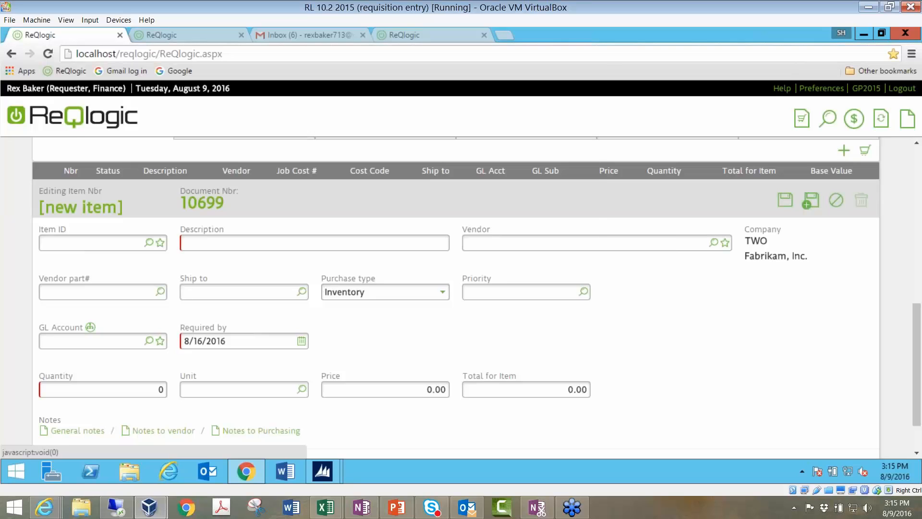
pyautogui.click(160, 242)
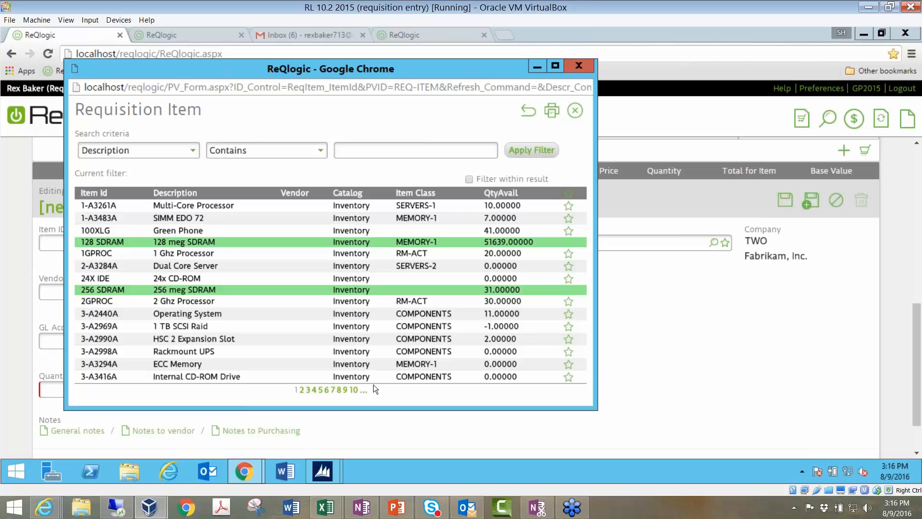
pyautogui.click(345, 194)
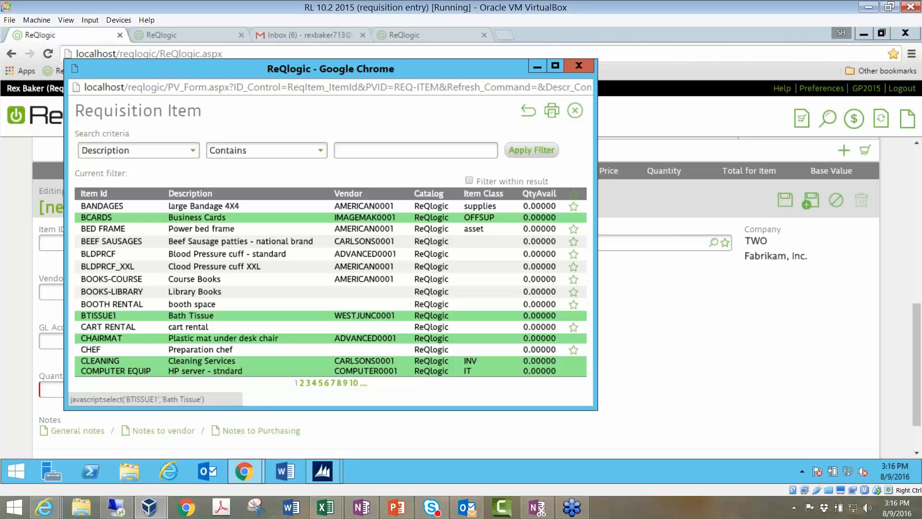
pyautogui.click(116, 342)
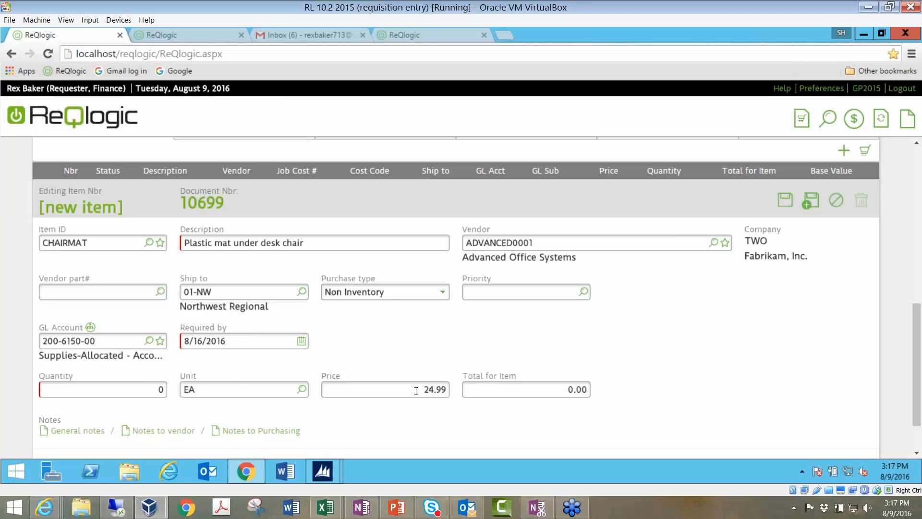
# Set the chair mat line's quantity to 4 and its priority to NORMAL.
pyautogui.click(151, 395)
pyautogui.write('4')
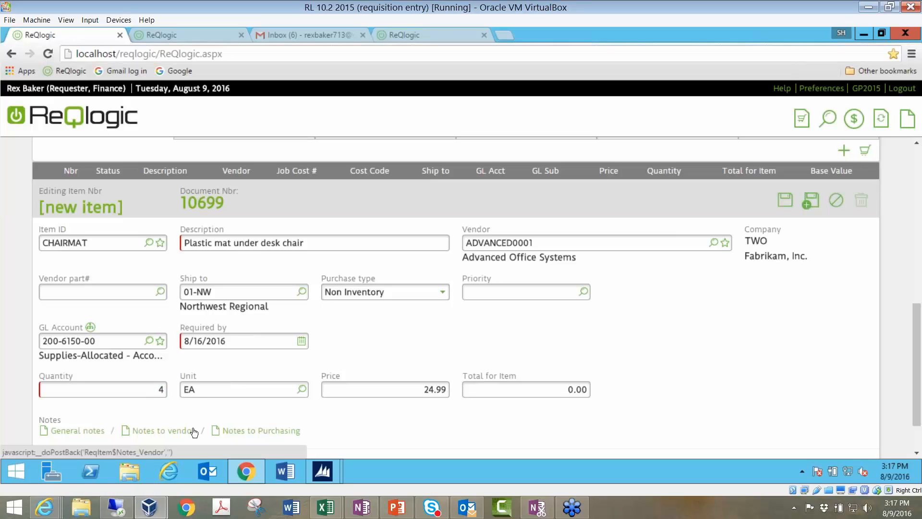
pyautogui.press('Tab')
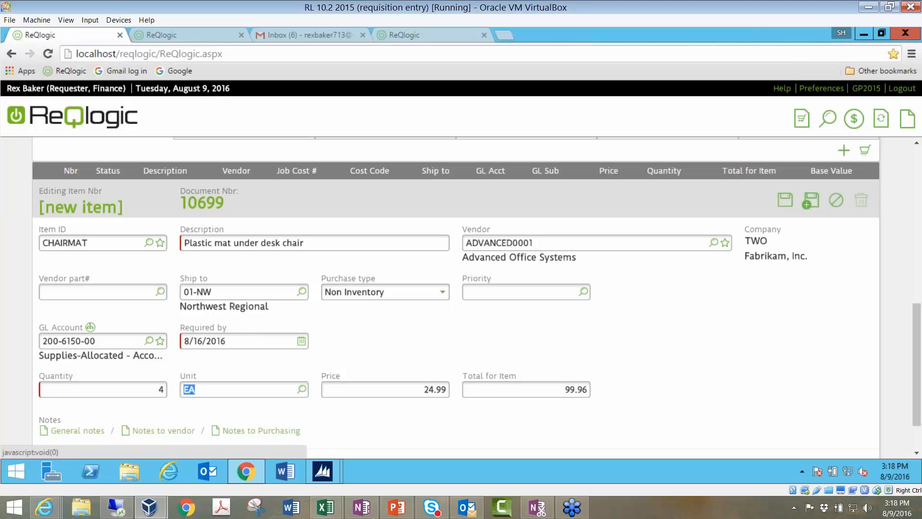
pyautogui.click(583, 291)
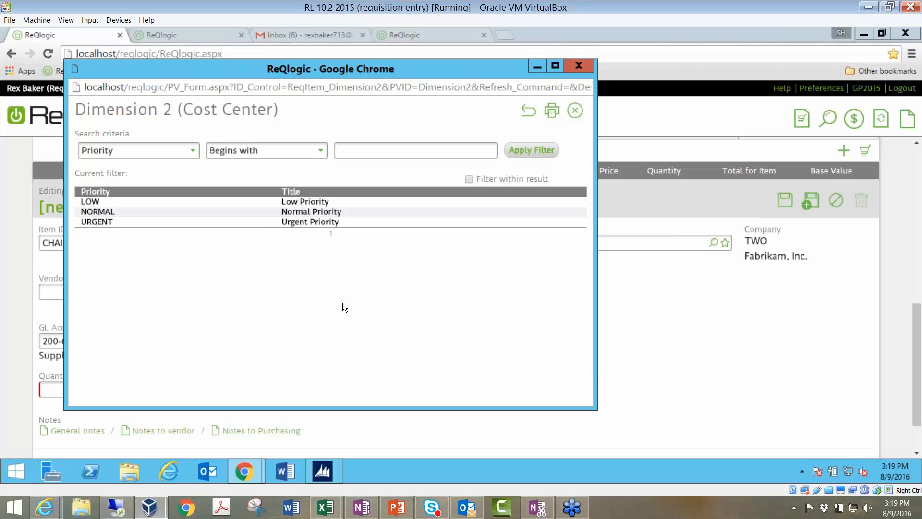
pyautogui.click(104, 212)
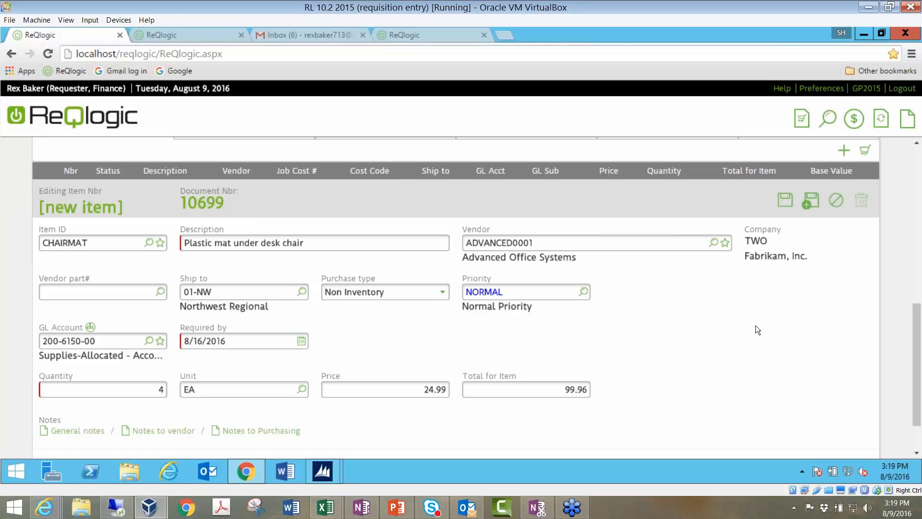
pyautogui.click(584, 292)
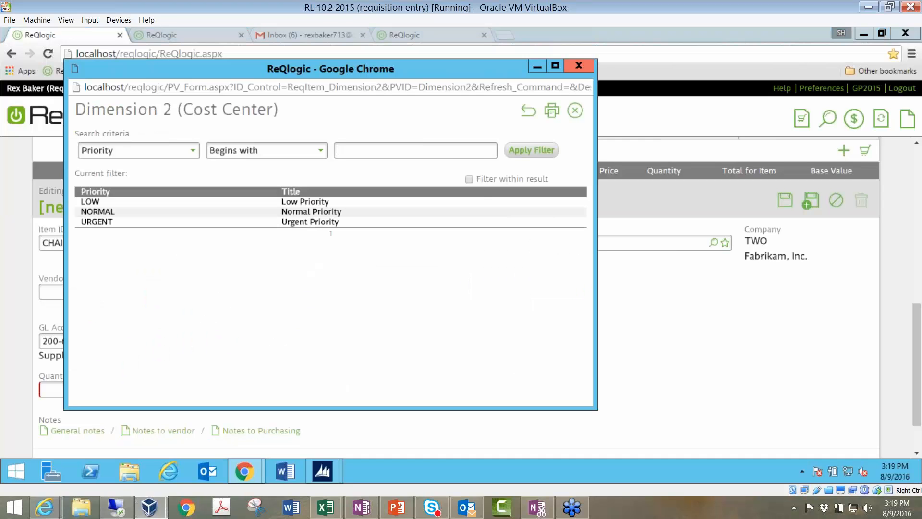
pyautogui.click(579, 66)
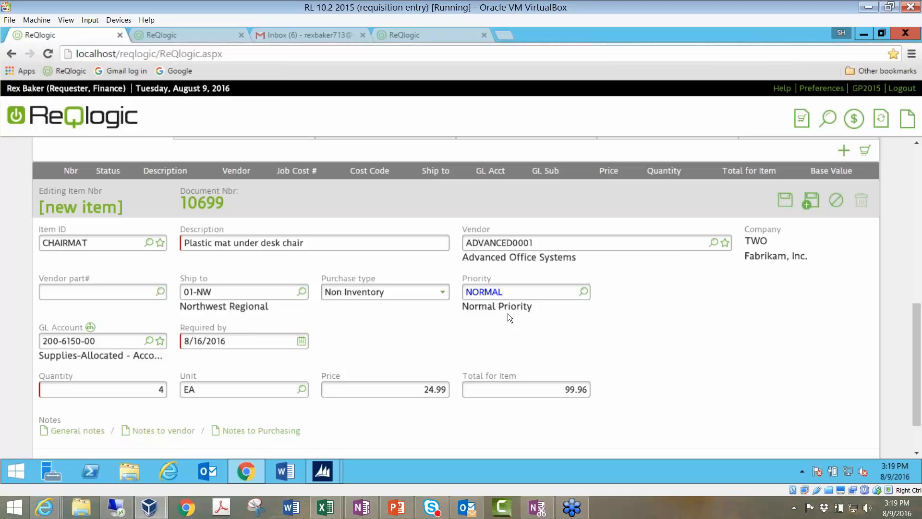
# Try to add a note to the vendor and open the attachments for the chair mat line.
pyautogui.moveTo(917, 348); pyautogui.dragTo(917, 377)
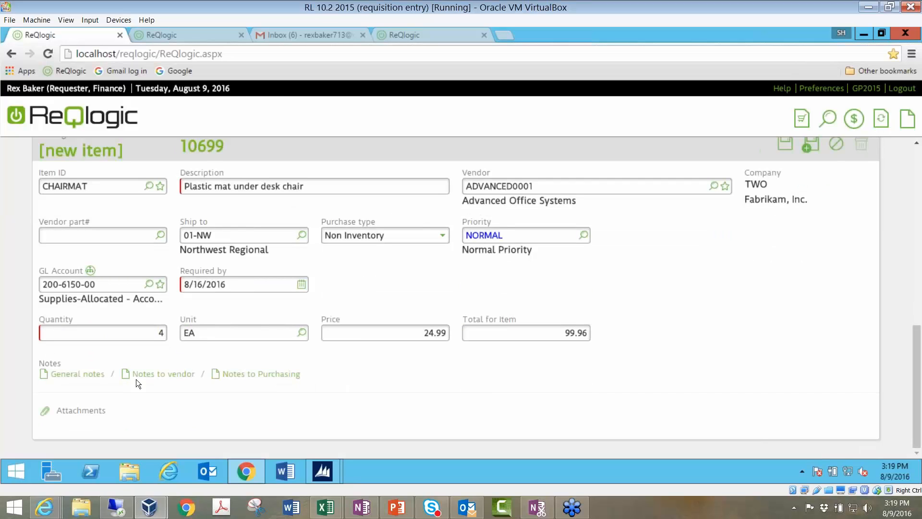
pyautogui.click(125, 377)
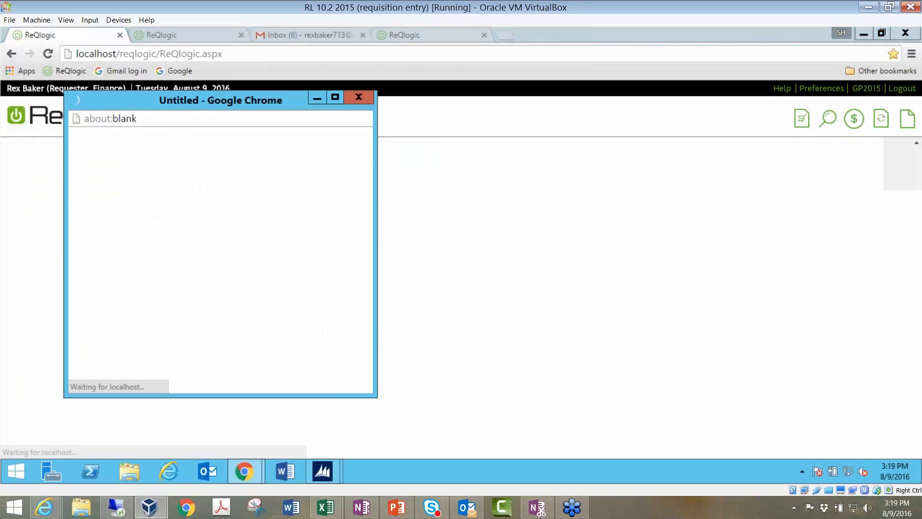
pyautogui.click(397, 189)
pyautogui.write('this')
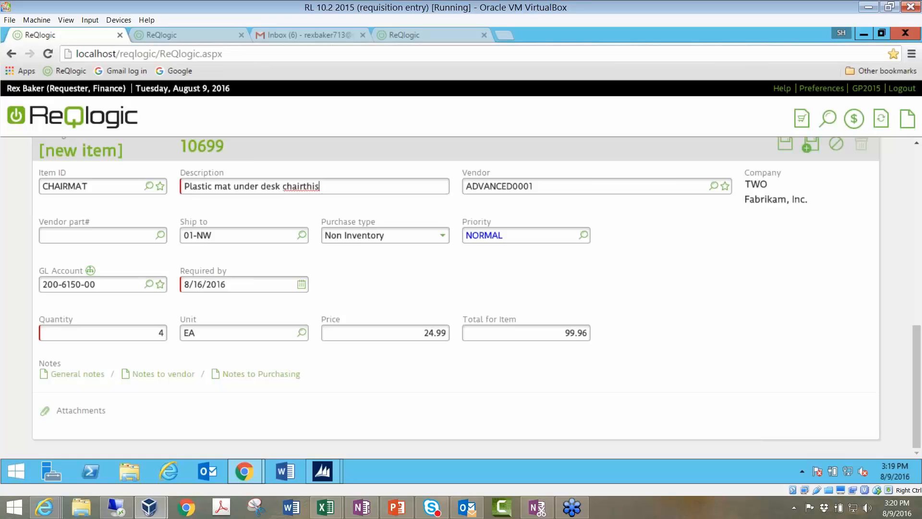
pyautogui.press('BackSpace')
pyautogui.press('BackSpace')
pyautogui.press('BackSpace')
pyautogui.press('BackSpace')
pyautogui.click(126, 375)
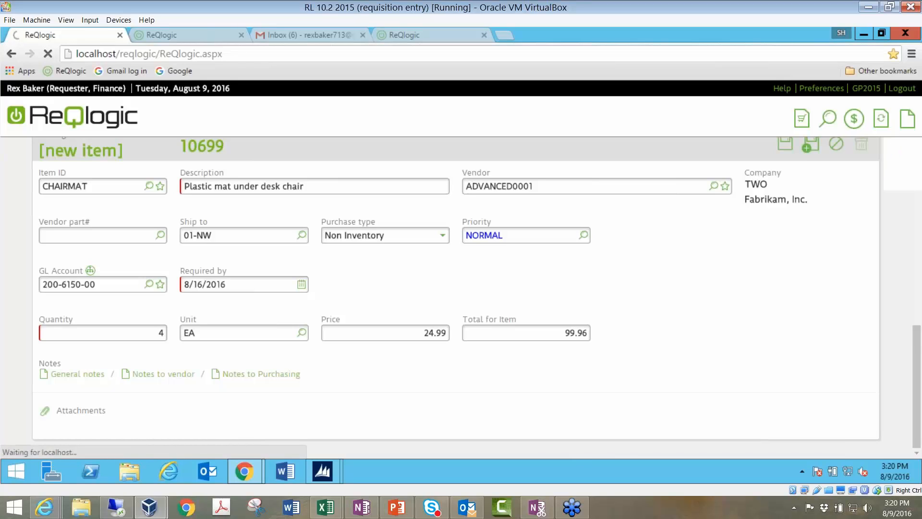
pyautogui.click(124, 375)
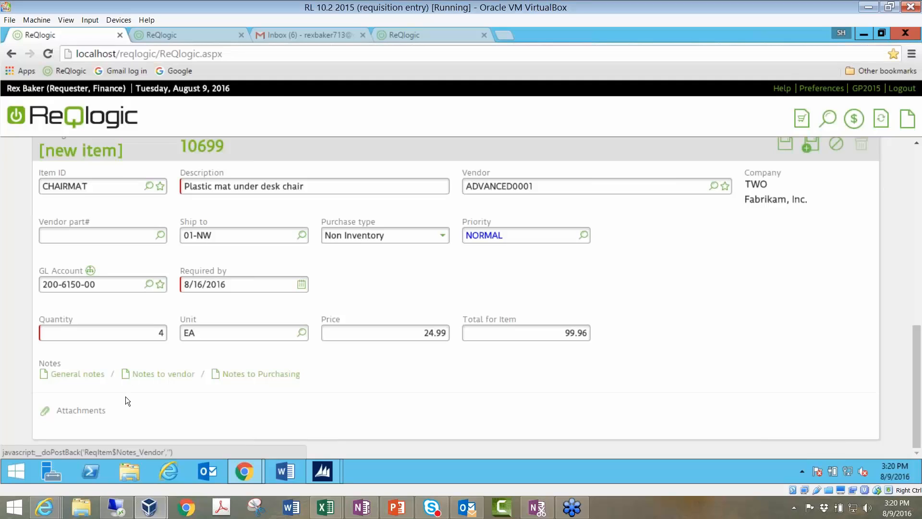
pyautogui.click(62, 409)
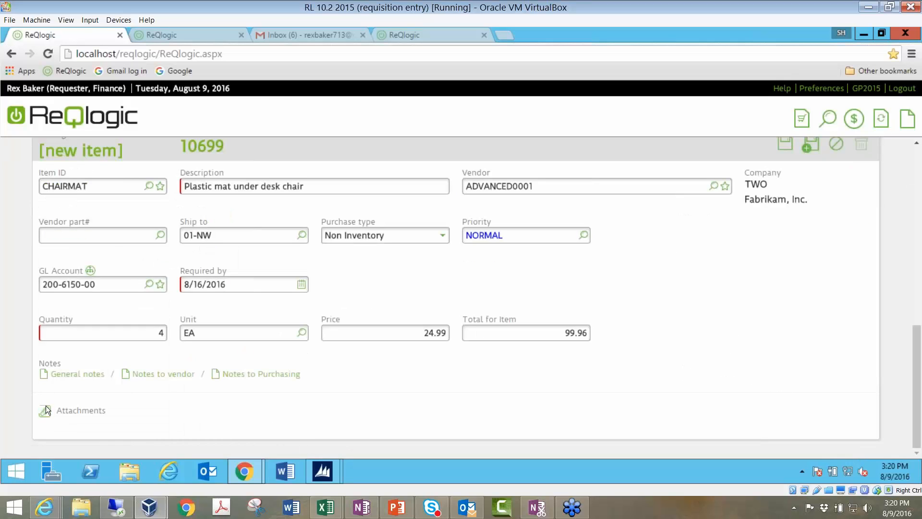
# Save the chair mat line to the requisition.
pyautogui.click(786, 145)
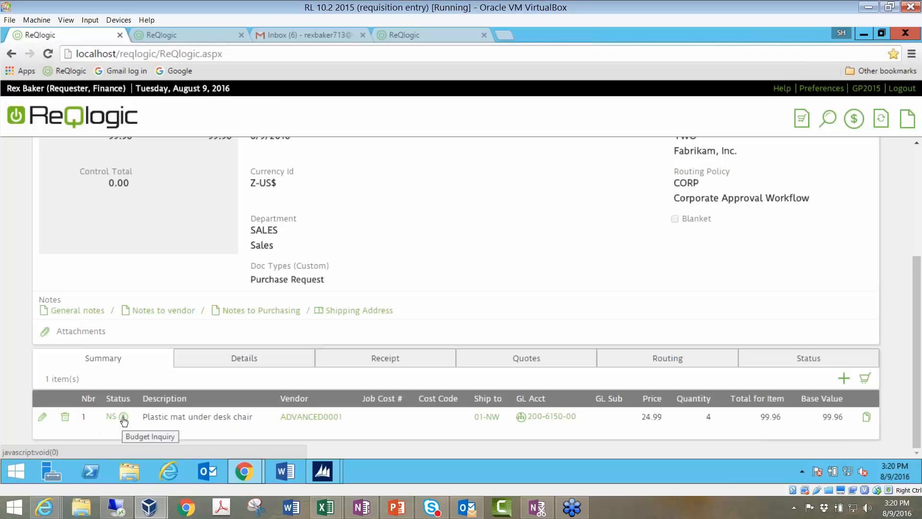
# Review the GL budget inquiry for the chair mat line and close it.
pyautogui.click(867, 417)
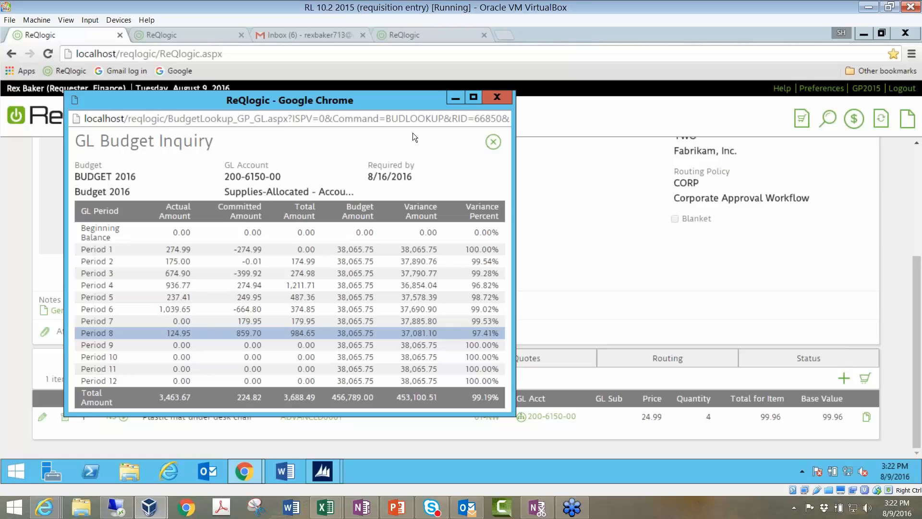
pyautogui.click(506, 96)
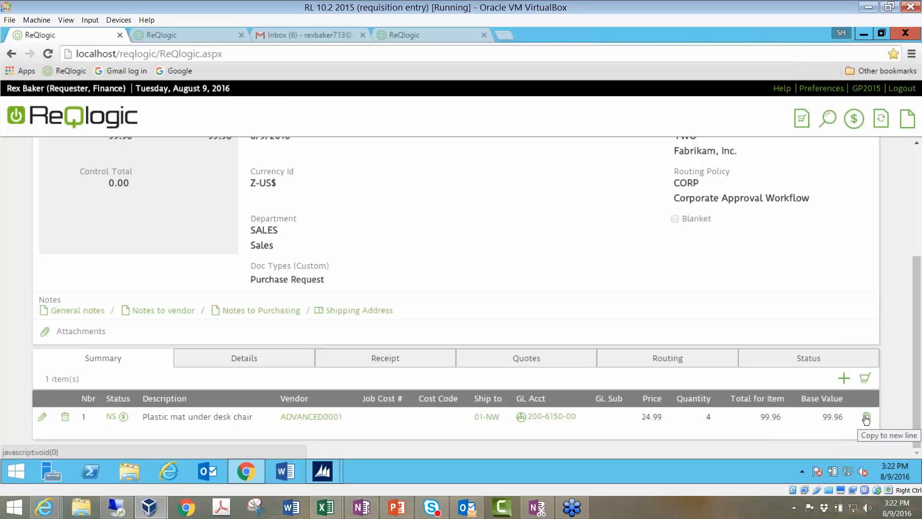
# Open the chair mat line for editing and examine the amount and percent allocation options in its GL distribution.
pyautogui.click(43, 417)
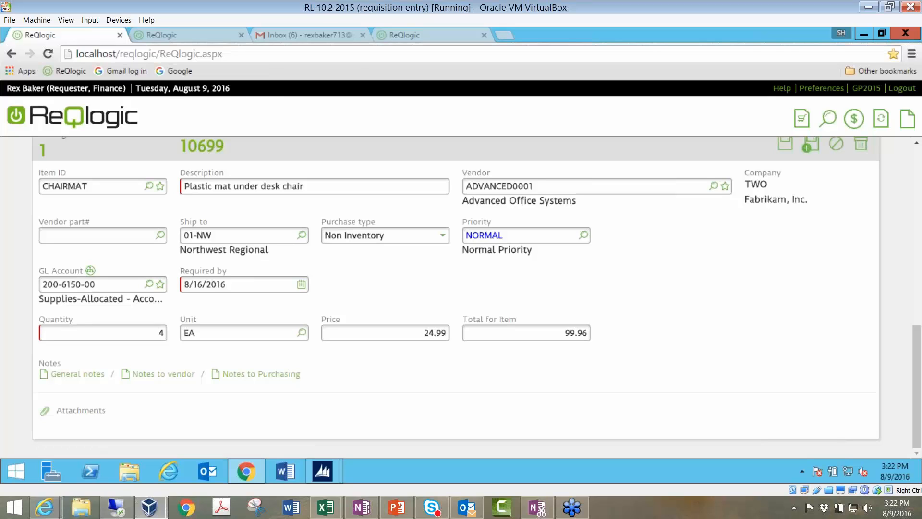
pyautogui.click(90, 271)
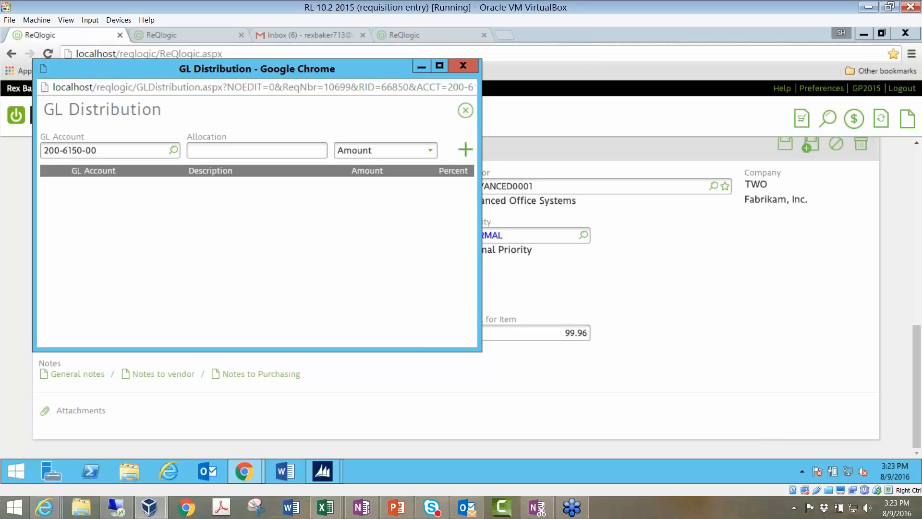
pyautogui.click(434, 151)
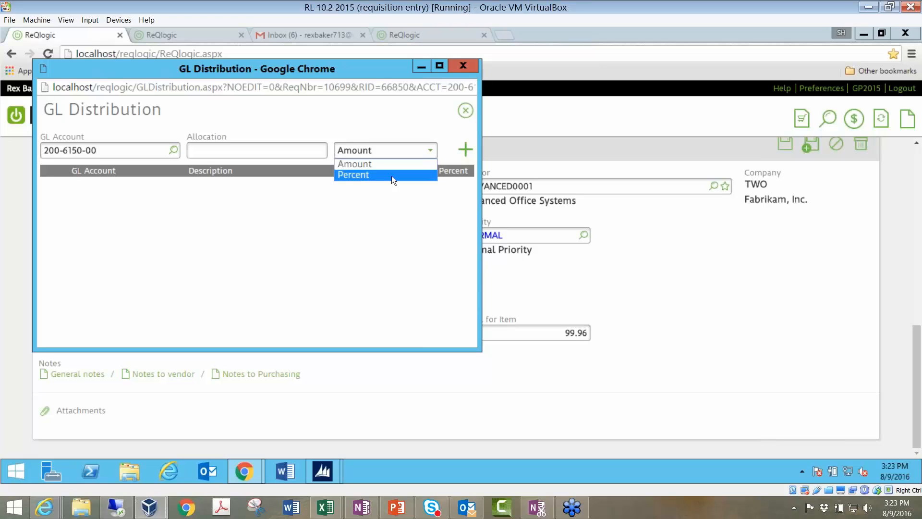
pyautogui.click(251, 154)
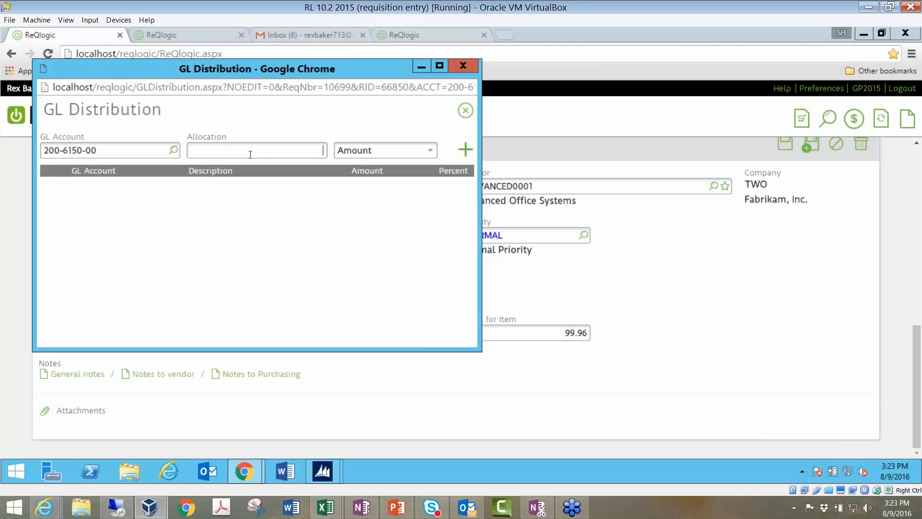
pyautogui.click(464, 66)
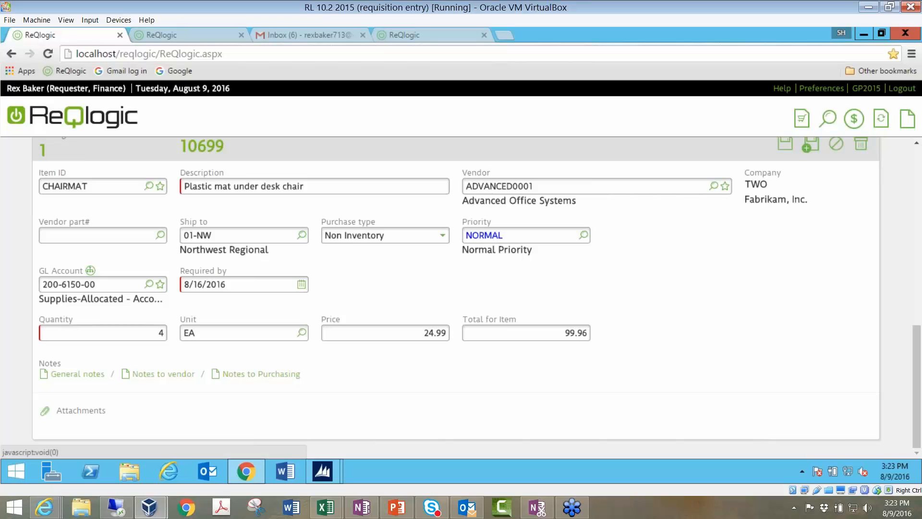
# Add and save the vendor note "this note passes to GP" on the chair mat line.
pyautogui.click(163, 374)
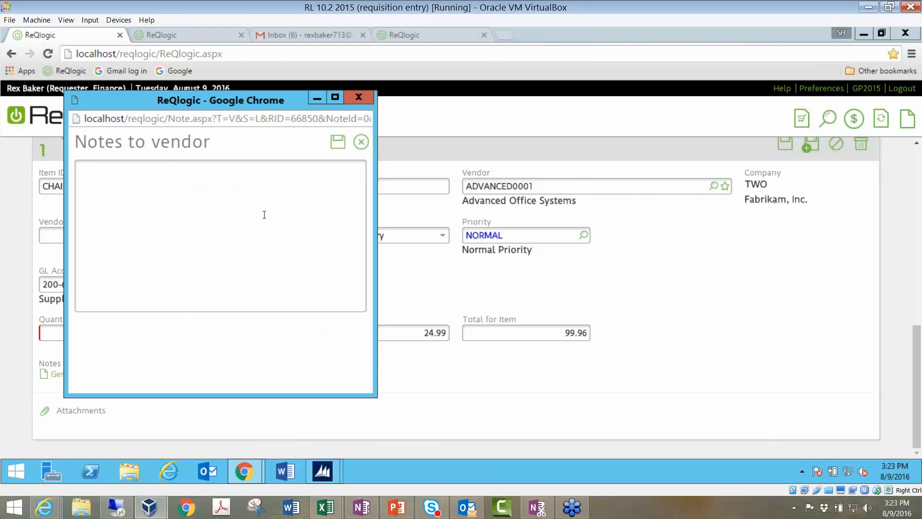
pyautogui.write('this note passes to GP')
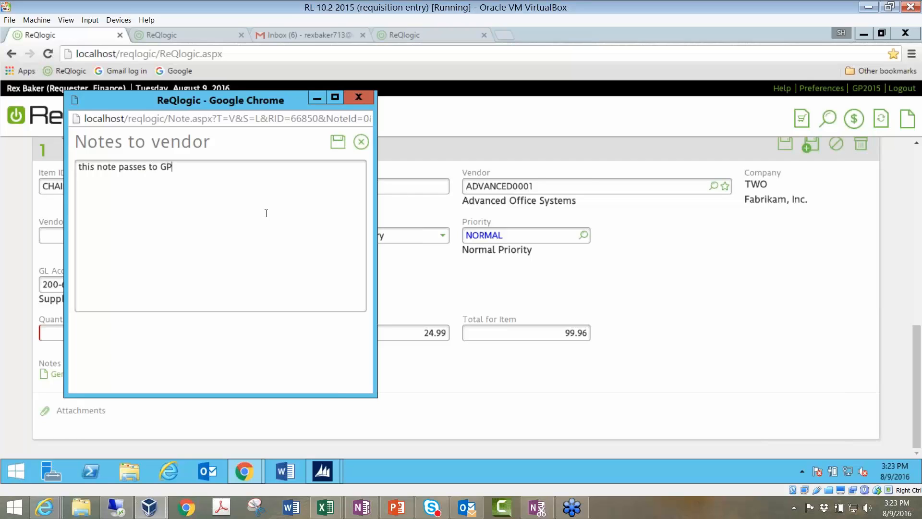
pyautogui.click(338, 141)
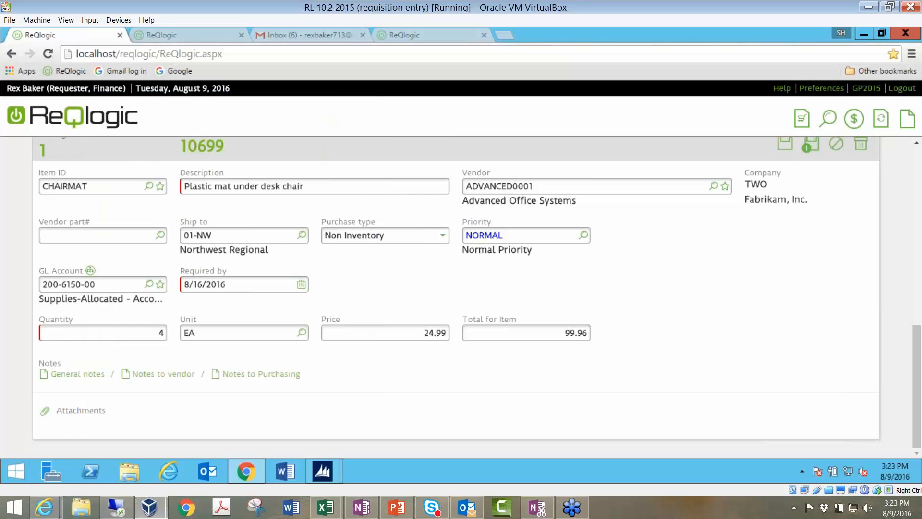
# Attach the file Business Cards sample.docx to the chair mat line under the name "picture".
pyautogui.click(44, 411)
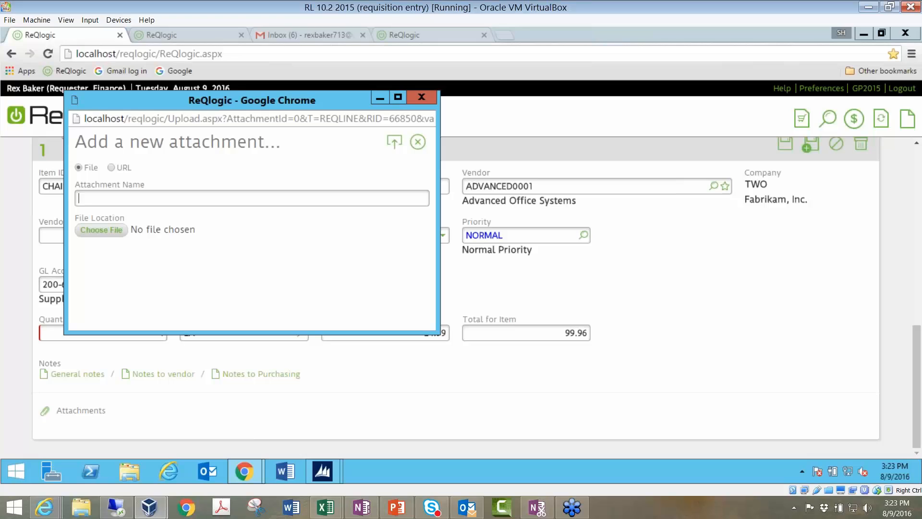
pyautogui.write('picture')
pyautogui.click(103, 230)
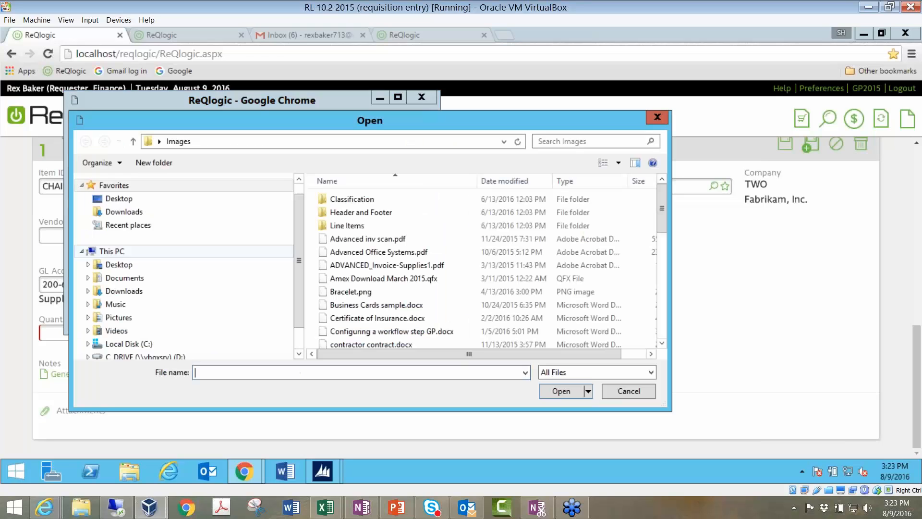
pyautogui.doubleClick(363, 306)
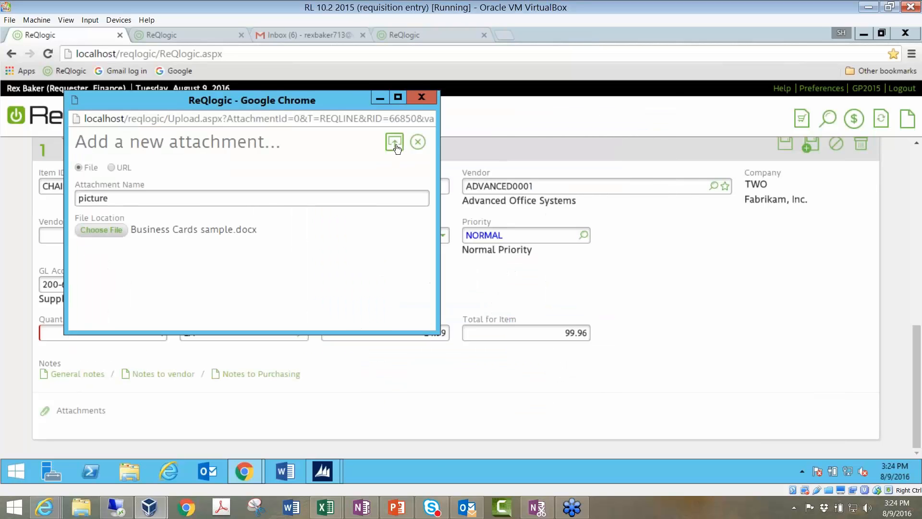
pyautogui.click(394, 142)
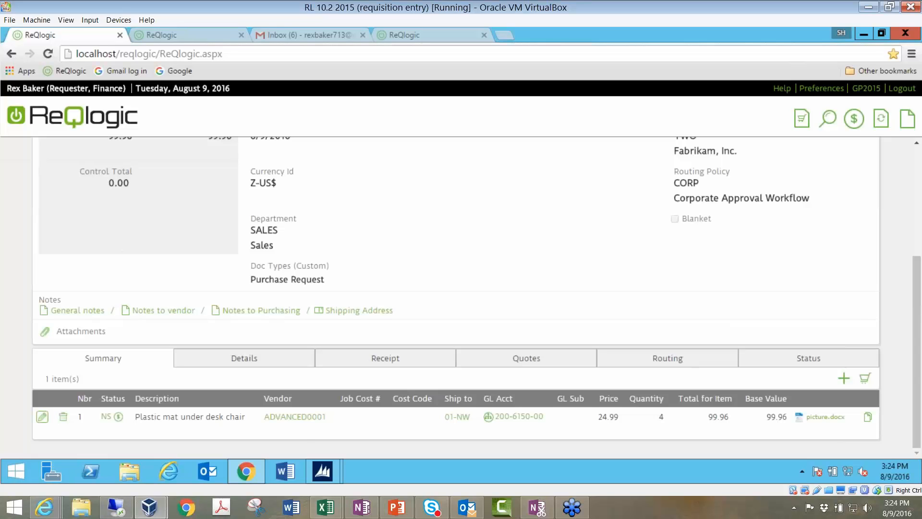
# Reopen the chair mat line to check its note and attachment, and save it with a new blank line started.
pyautogui.click(43, 417)
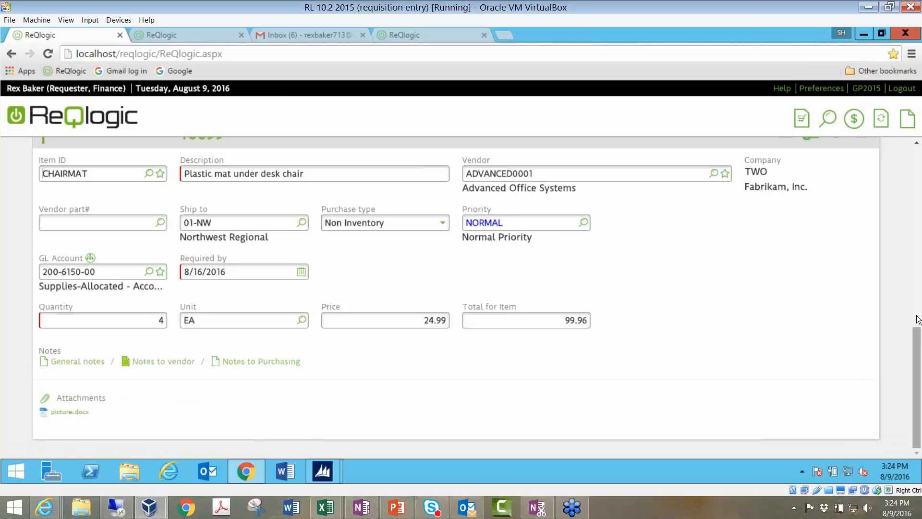
pyautogui.scroll(5, 913, 281)
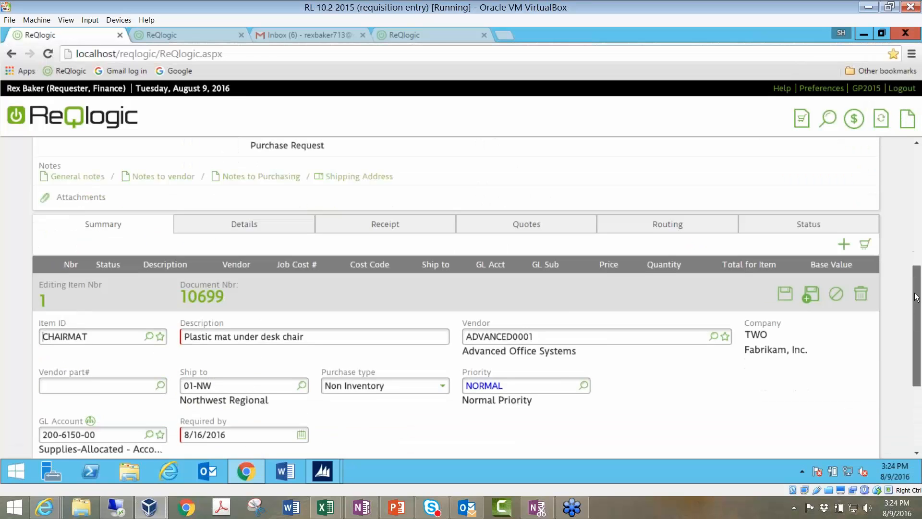
pyautogui.scroll(-3, 913, 281)
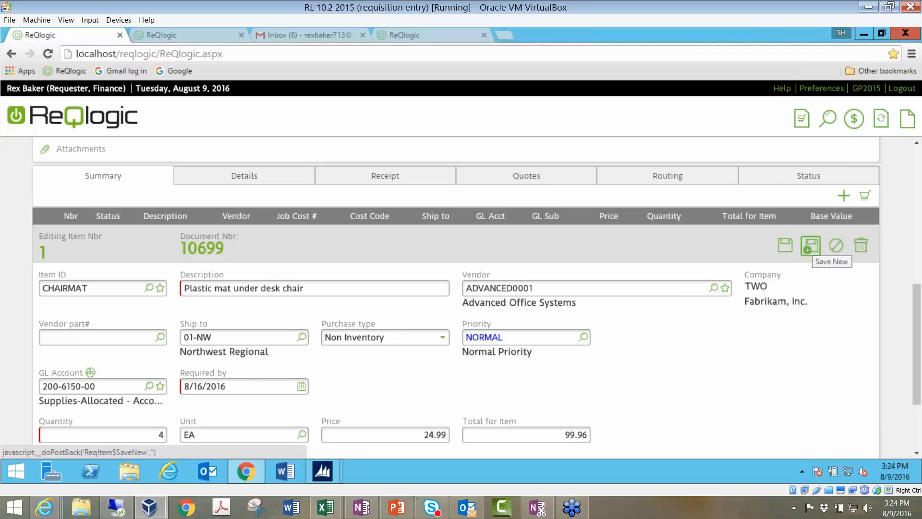
pyautogui.click(810, 246)
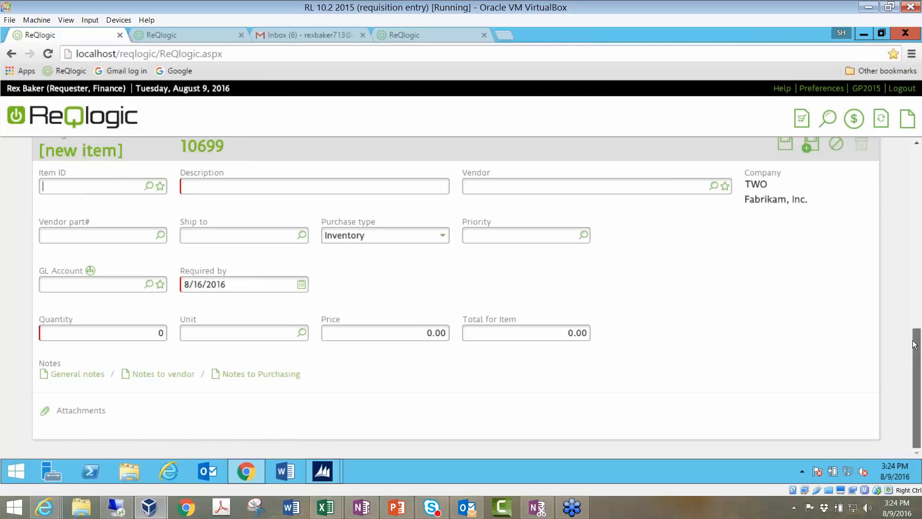
# Punch out from the requisition to the CDW Technology catalog.
pyautogui.moveTo(915, 344); pyautogui.dragTo(912, 287)
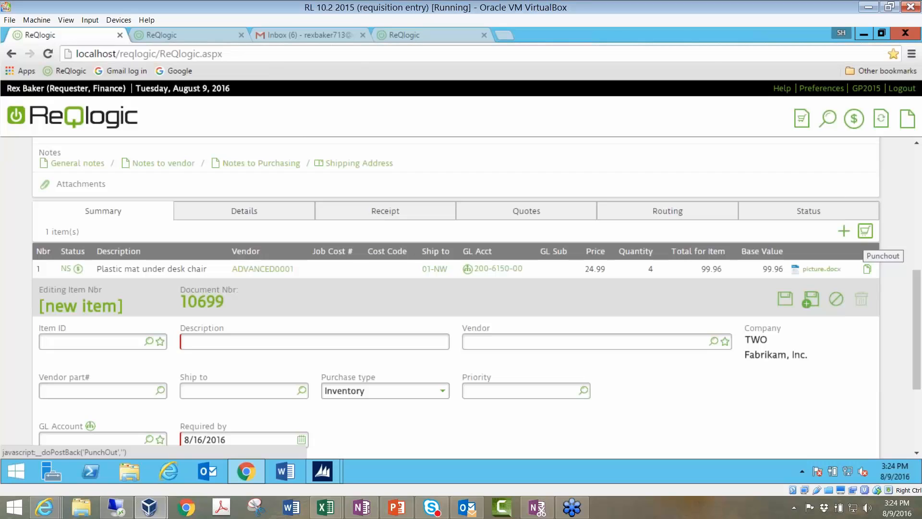
pyautogui.click(867, 231)
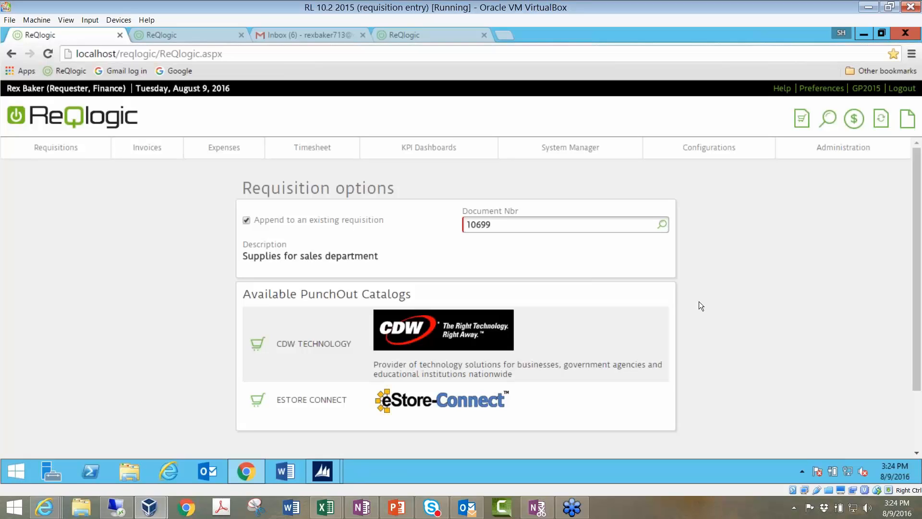
pyautogui.click(258, 343)
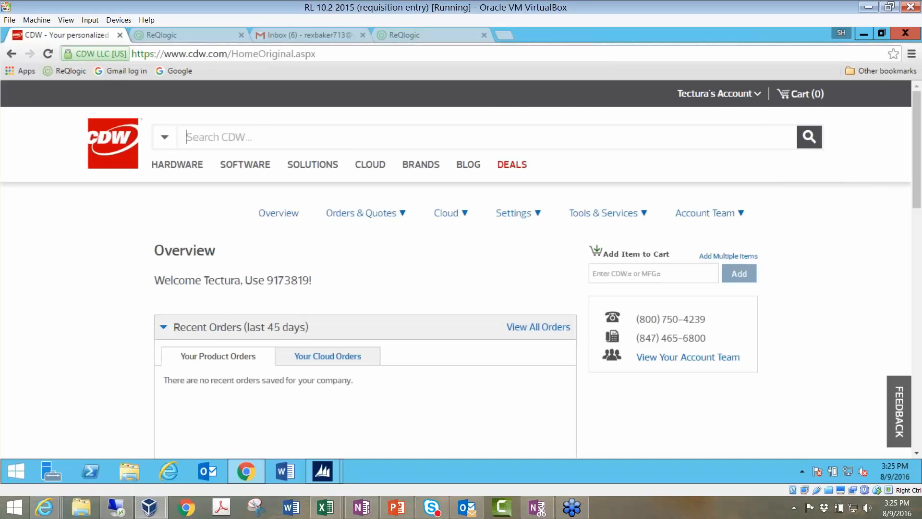
# Search the CDW catalog for "surface pro 4" and add one Microsoft Surface Pro 4 Core i7 1 TB to the cart.
pyautogui.write('surface')
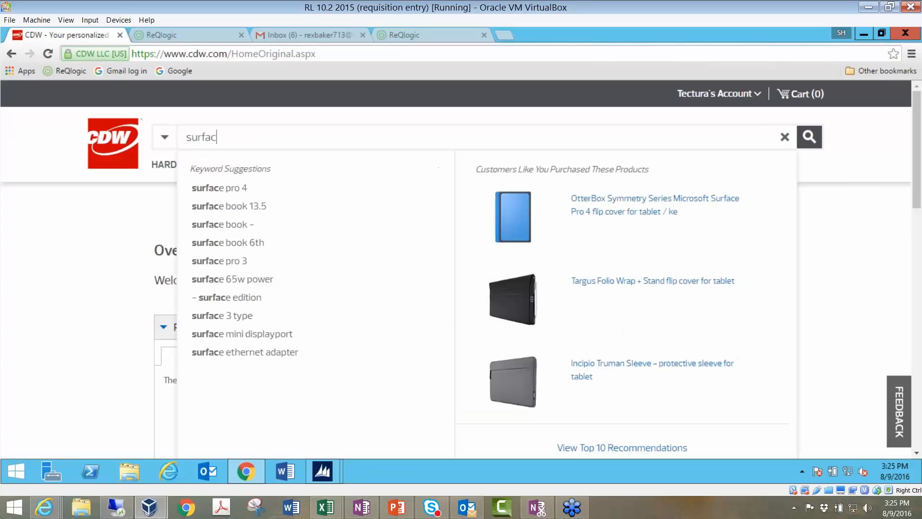
pyautogui.click(203, 190)
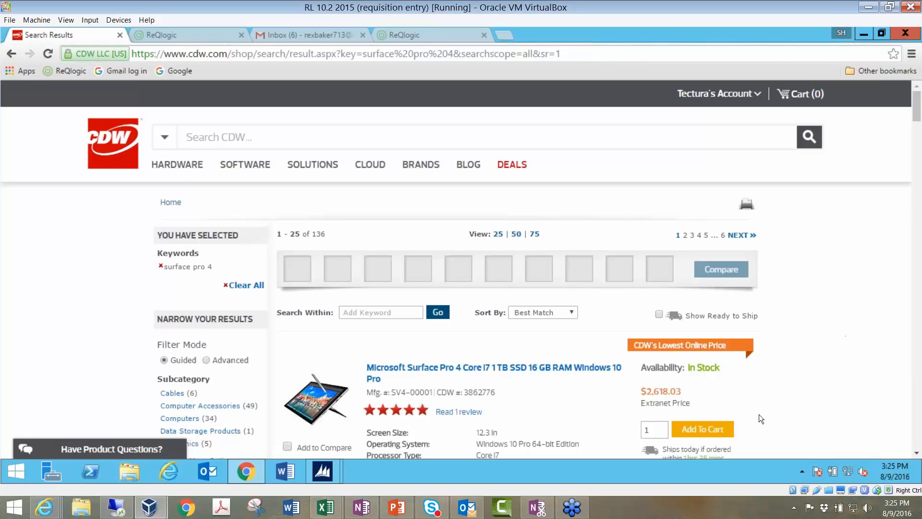
pyautogui.click(701, 429)
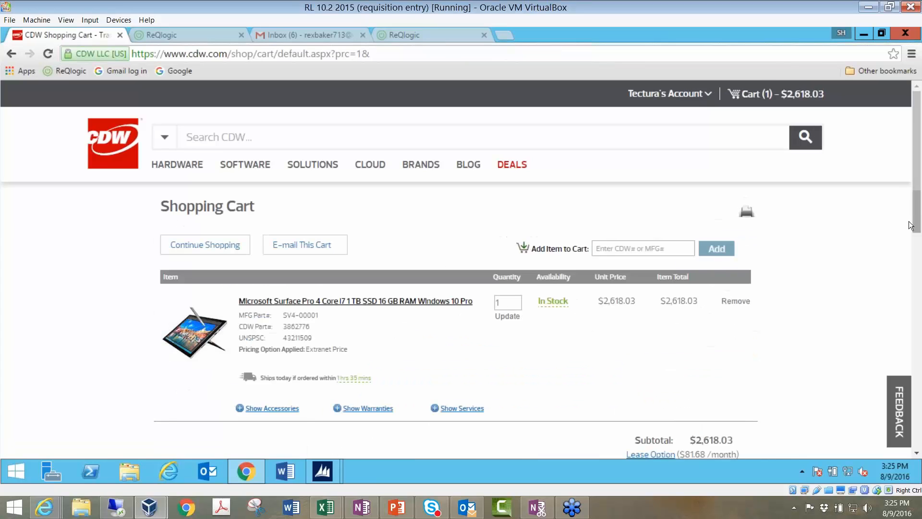
# Check out the CDW cart and transfer it back to the requisition.
pyautogui.moveTo(916, 232); pyautogui.dragTo(914, 276)
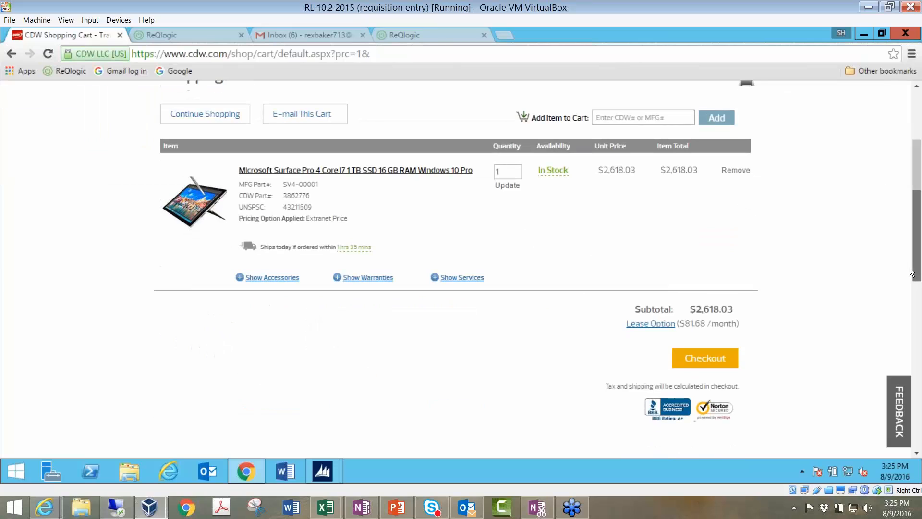
pyautogui.click(692, 368)
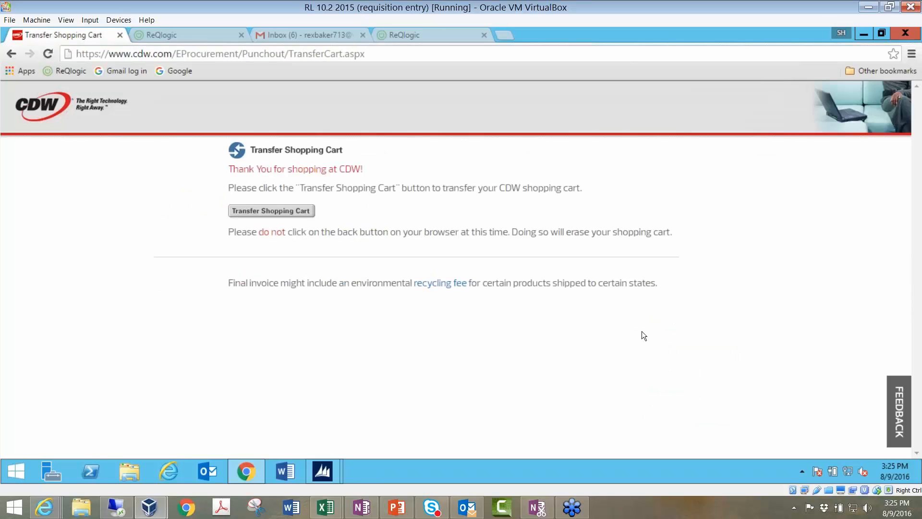
pyautogui.click(294, 212)
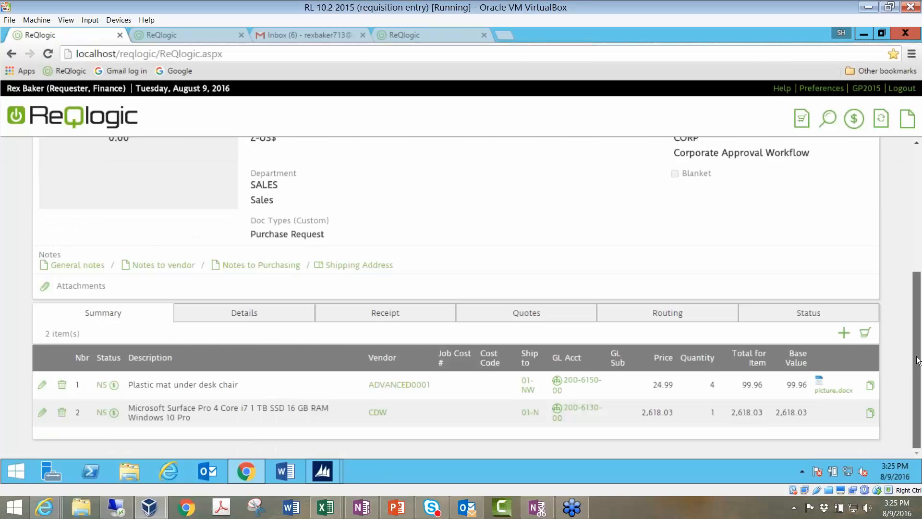
# Open the Surface Pro 4 line to review its item details, and save the line.
pyautogui.click(43, 414)
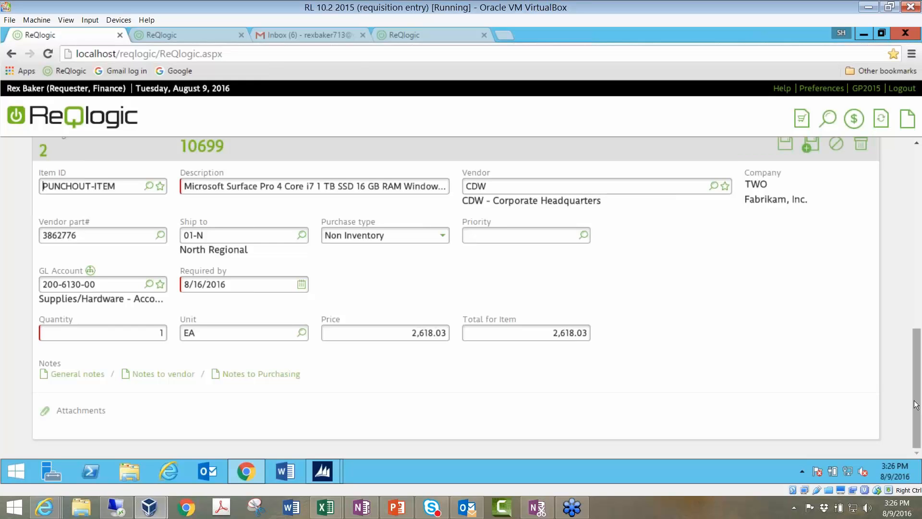
pyautogui.moveTo(916, 405); pyautogui.dragTo(917, 333)
pyautogui.click(785, 338)
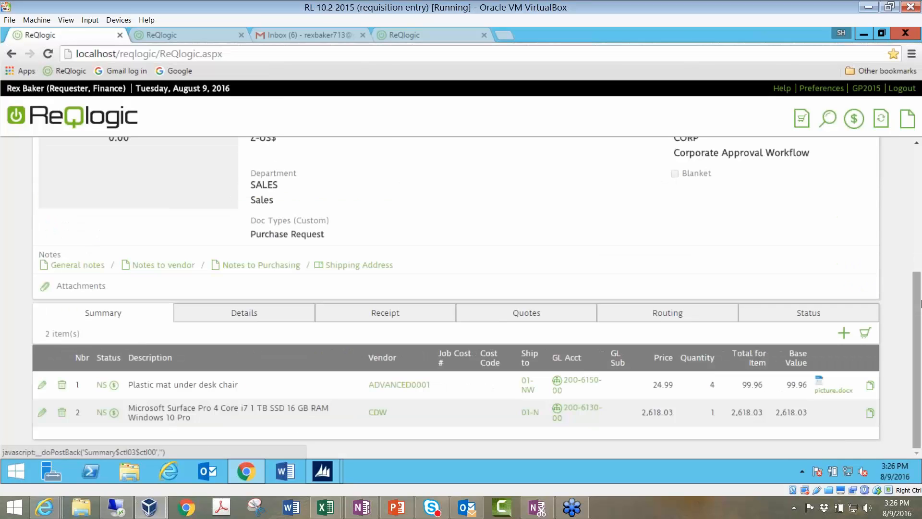
# Submit the sales department supplies requisition for approval and acknowledge the submission.
pyautogui.moveTo(919, 287); pyautogui.dragTo(920, 188)
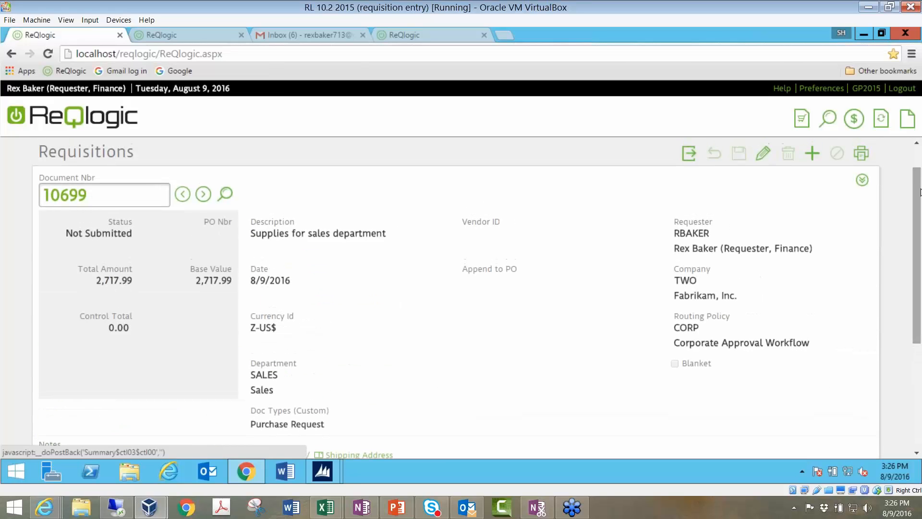
pyautogui.click(691, 155)
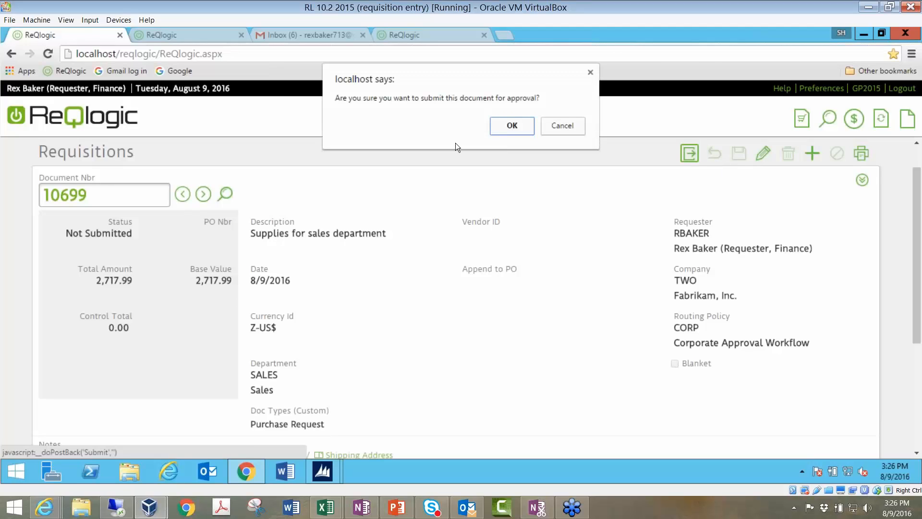
pyautogui.click(500, 131)
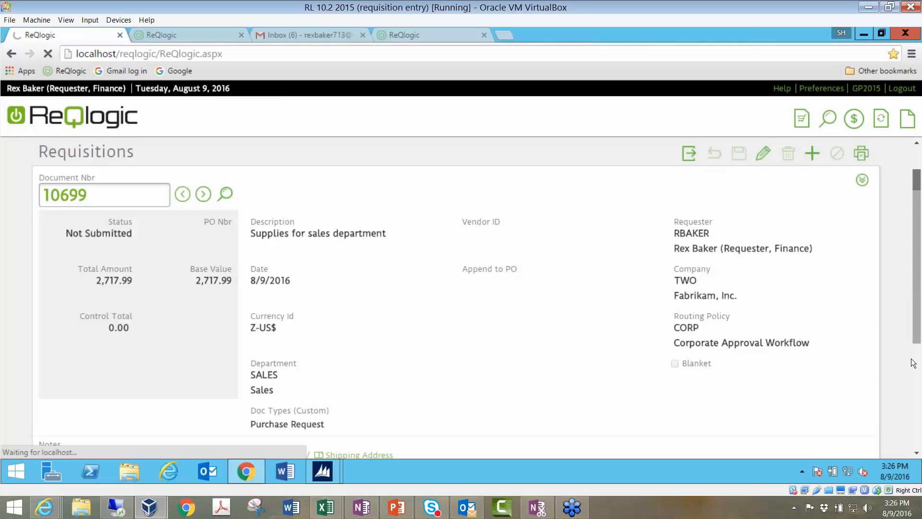
pyautogui.scroll(-4, 913, 364)
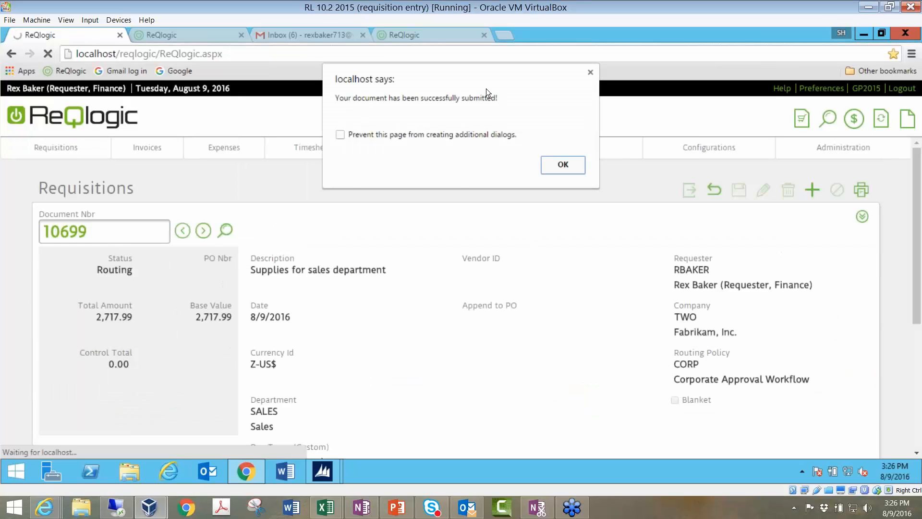
pyautogui.click(562, 165)
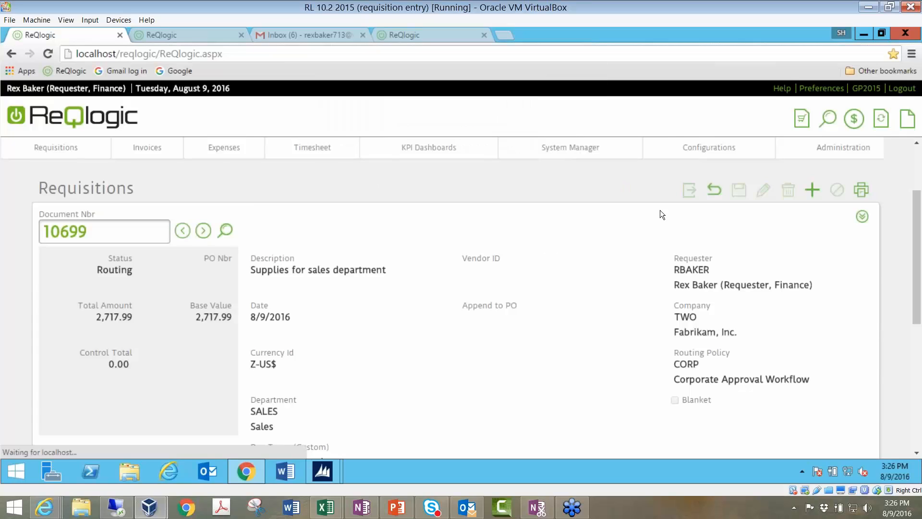
pyautogui.scroll(-5, 660, 209)
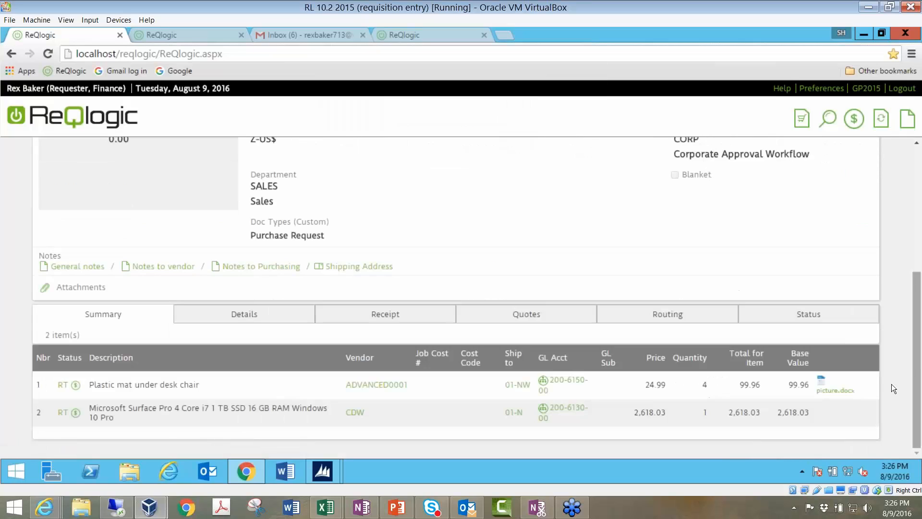
# Review the submitted requisition's approval routing steps and its status history.
pyautogui.click(669, 315)
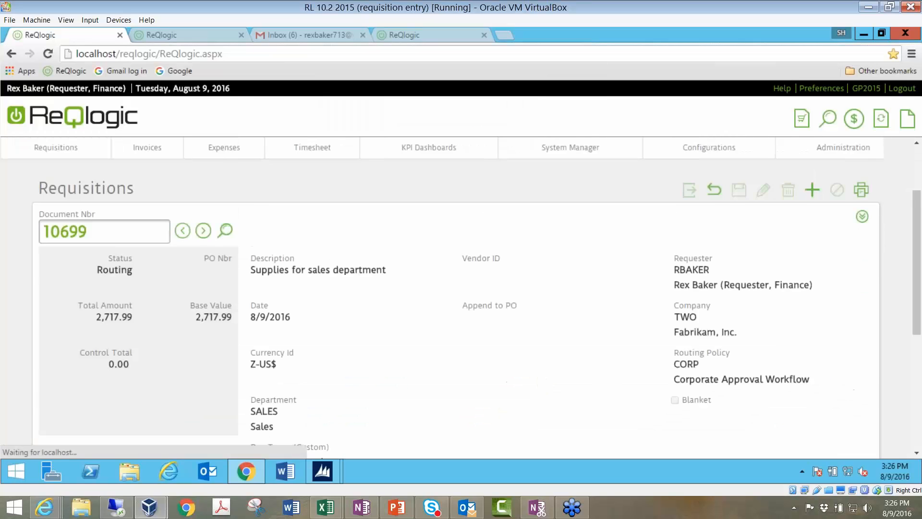
pyautogui.moveTo(918, 341); pyautogui.dragTo(918, 369)
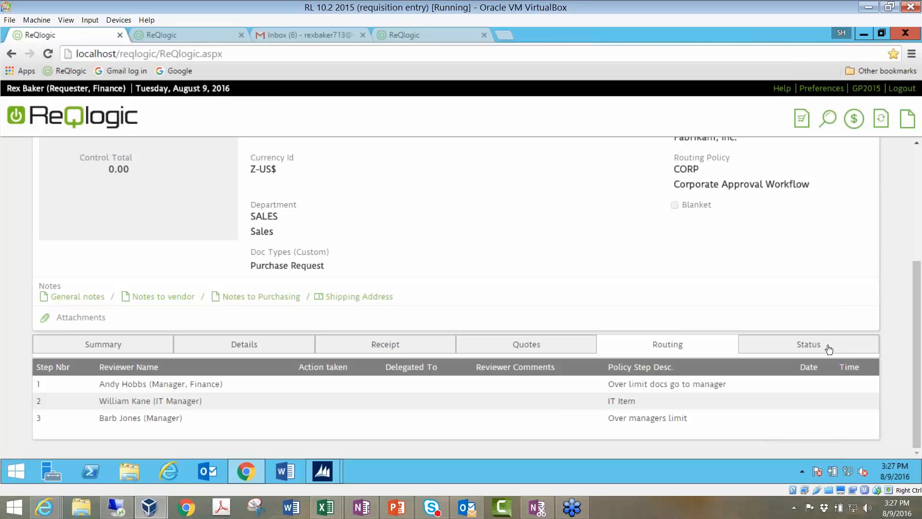
pyautogui.click(829, 349)
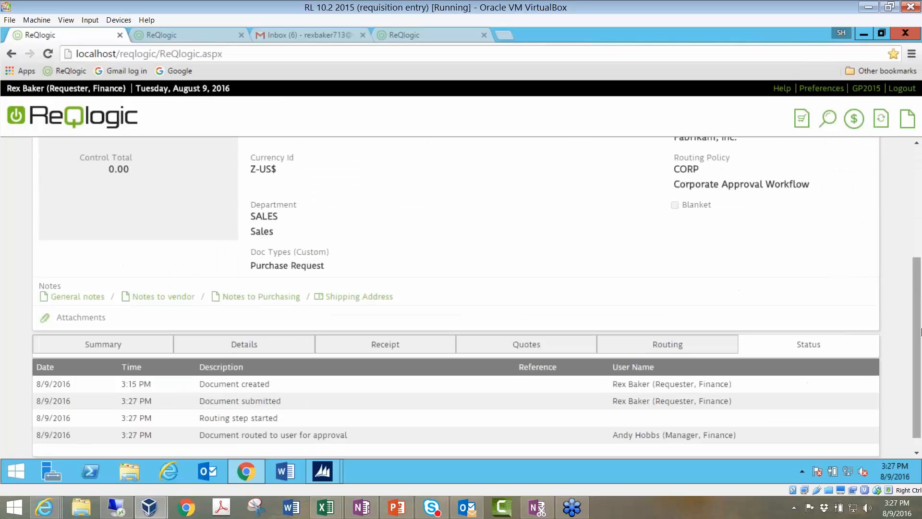
pyautogui.scroll(-1, 920, 390)
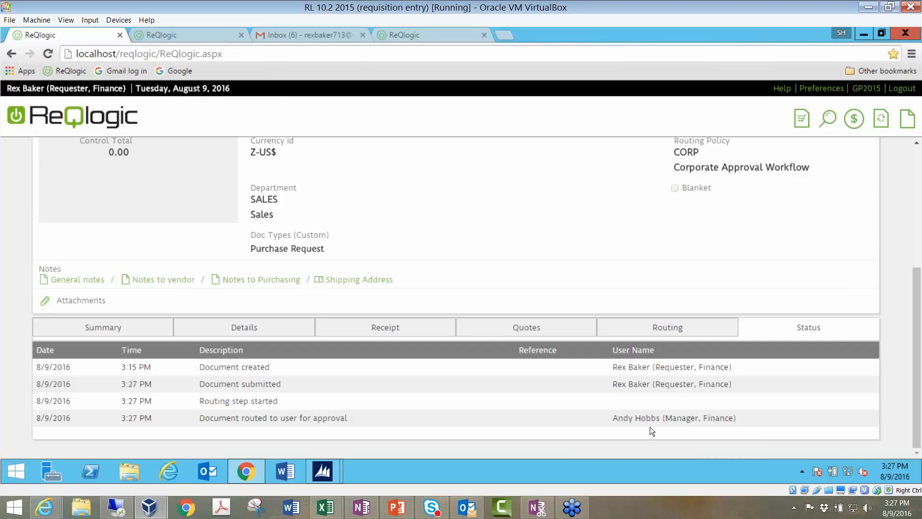
# Switch to Outlook, read the newest document routing notification including its line details, and return to the requisition in the browser.
pyautogui.click(203, 472)
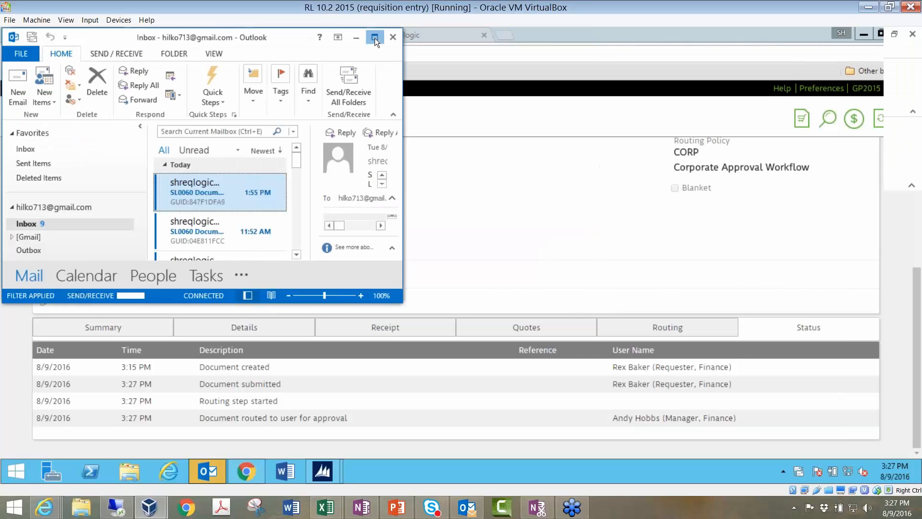
pyautogui.click(374, 38)
pyautogui.click(238, 182)
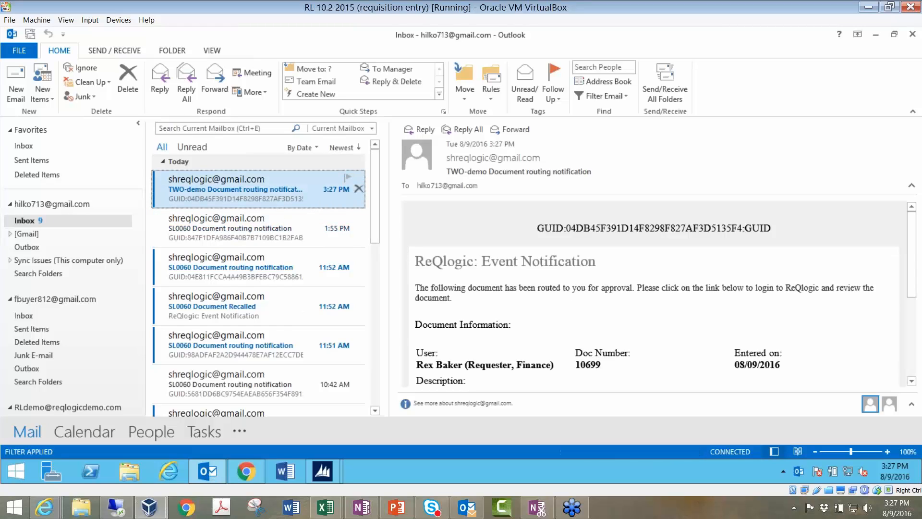
pyautogui.moveTo(916, 254); pyautogui.dragTo(917, 294)
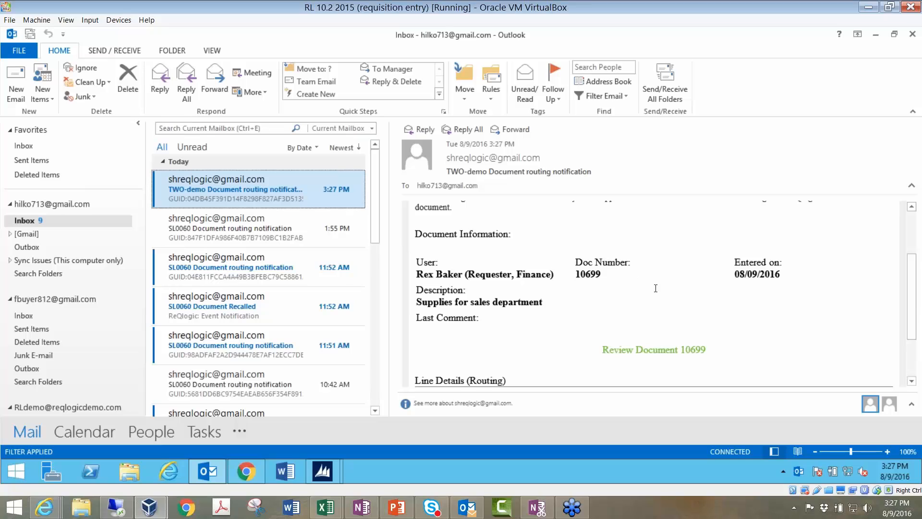
pyautogui.moveTo(911, 272); pyautogui.dragTo(919, 325)
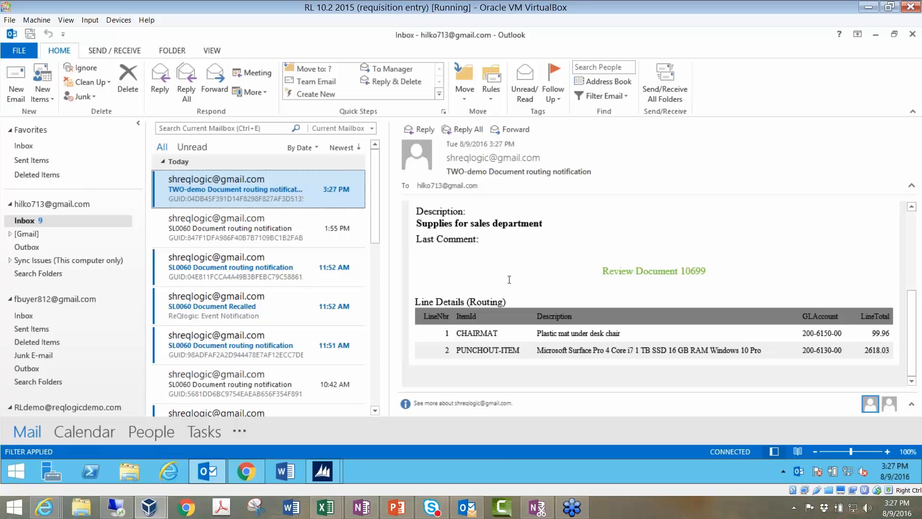
pyautogui.moveTo(912, 337); pyautogui.dragTo(921, 250)
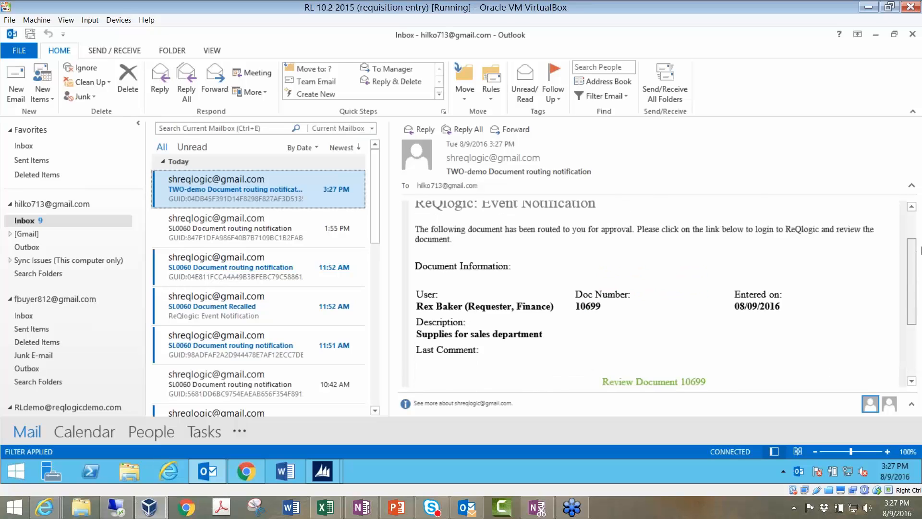
pyautogui.scroll(-4, 666, 329)
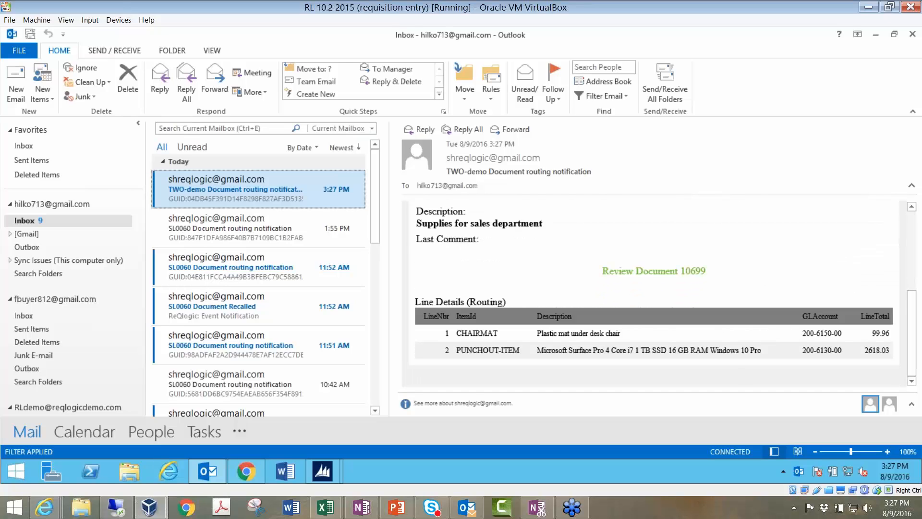
pyautogui.moveTo(913, 360); pyautogui.dragTo(919, 226)
pyautogui.click(878, 38)
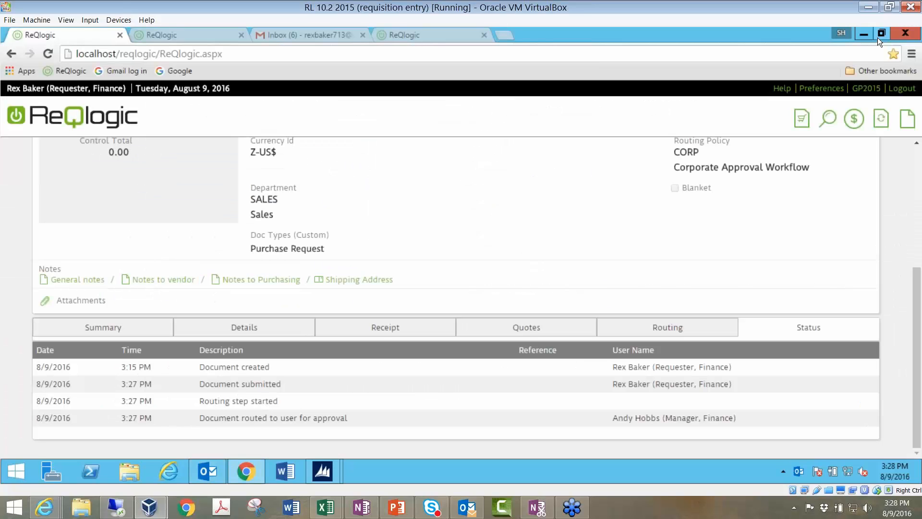
# Show the ReQlogic mobile login page in a smaller browser window and log in to company GP2015 with the finance manager's user ID.
pyautogui.click(171, 34)
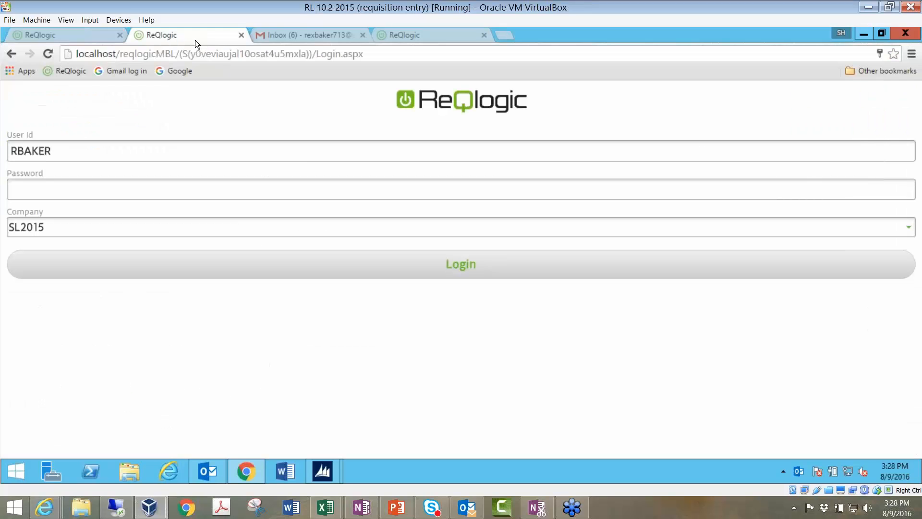
pyautogui.click(881, 34)
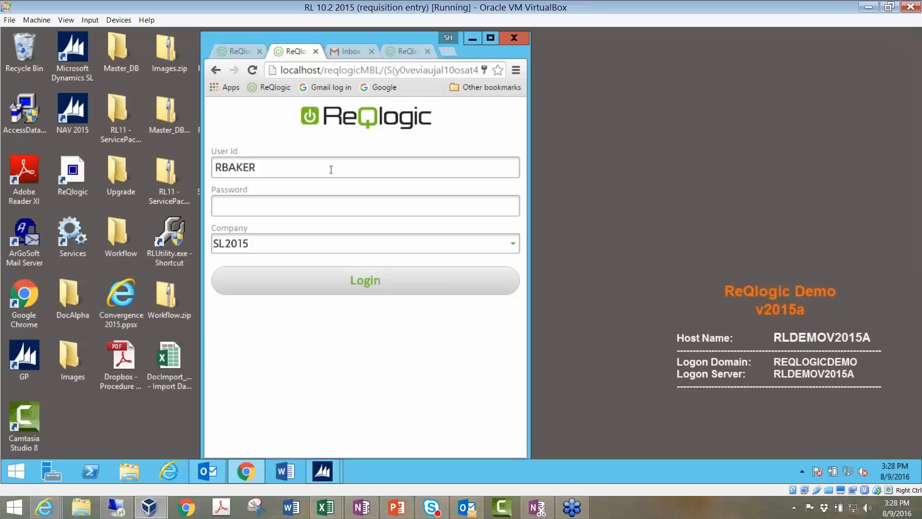
pyautogui.click(517, 244)
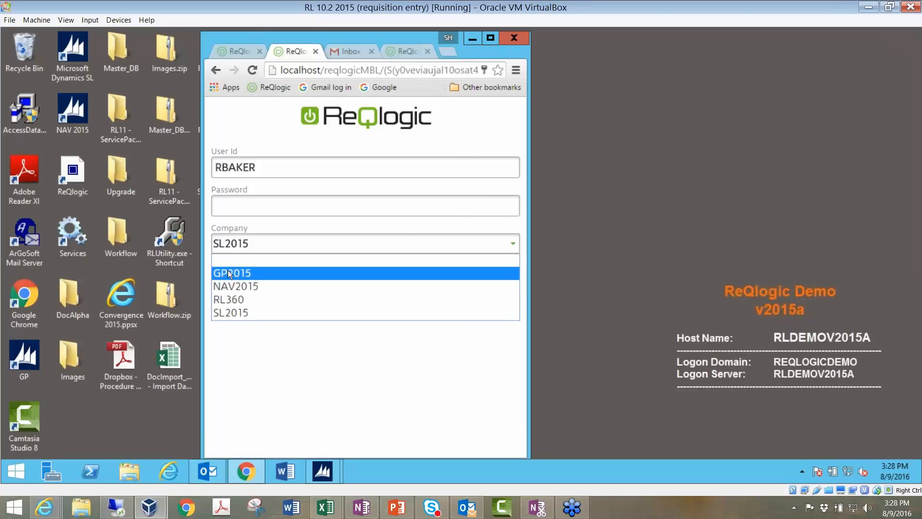
pyautogui.click(230, 273)
pyautogui.moveTo(257, 167); pyautogui.dragTo(140, 214)
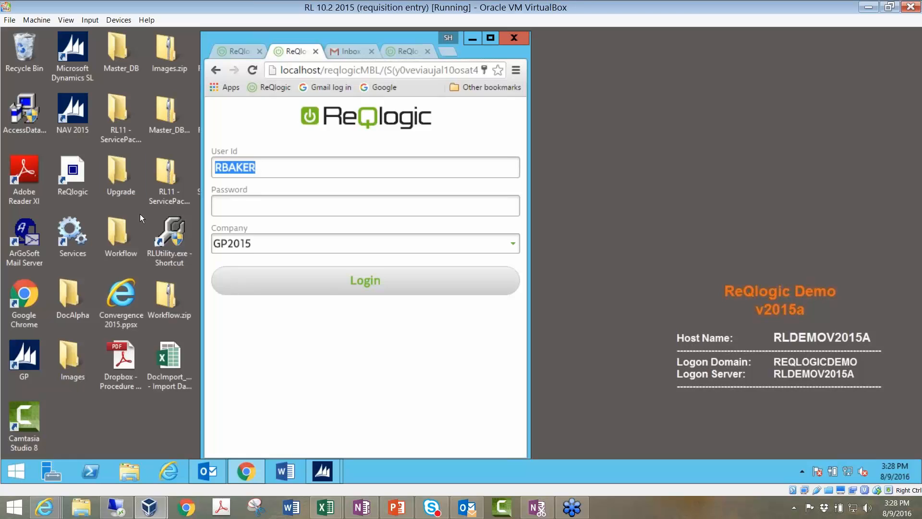
pyautogui.write('ahobbs')
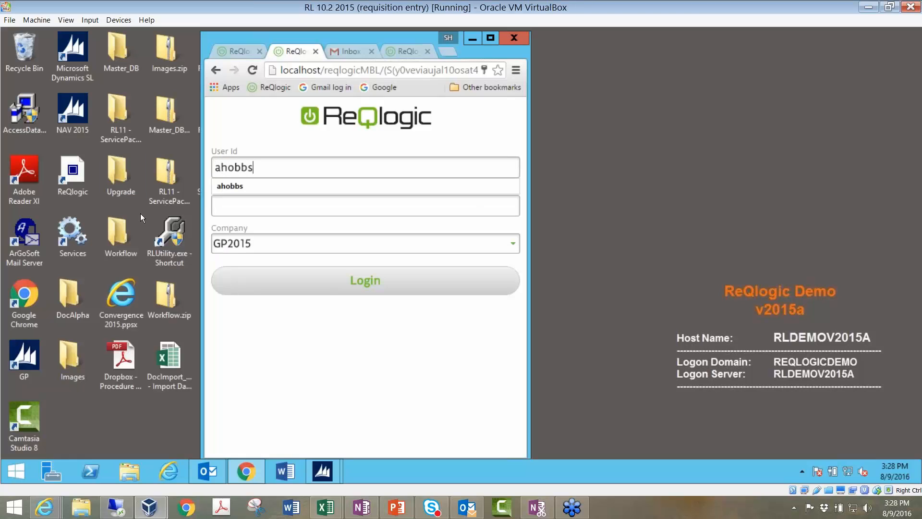
pyautogui.click(366, 281)
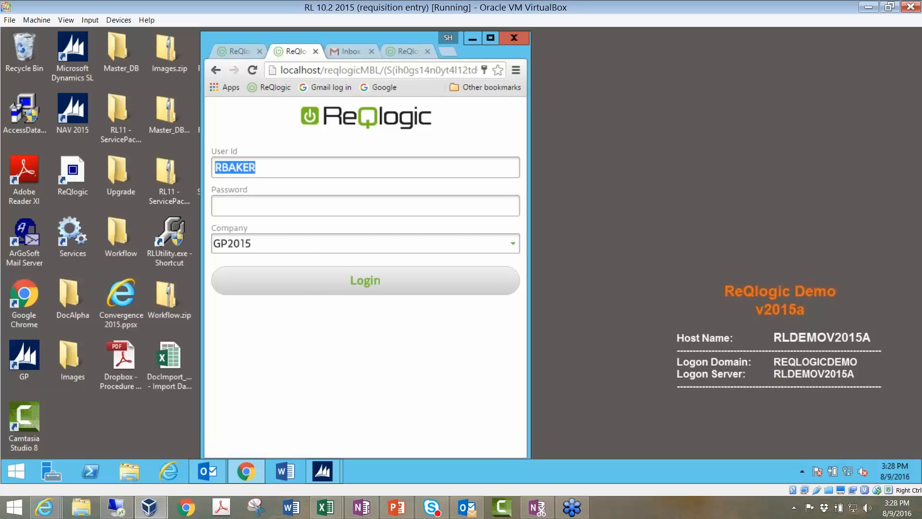
pyautogui.write('ahobbs')
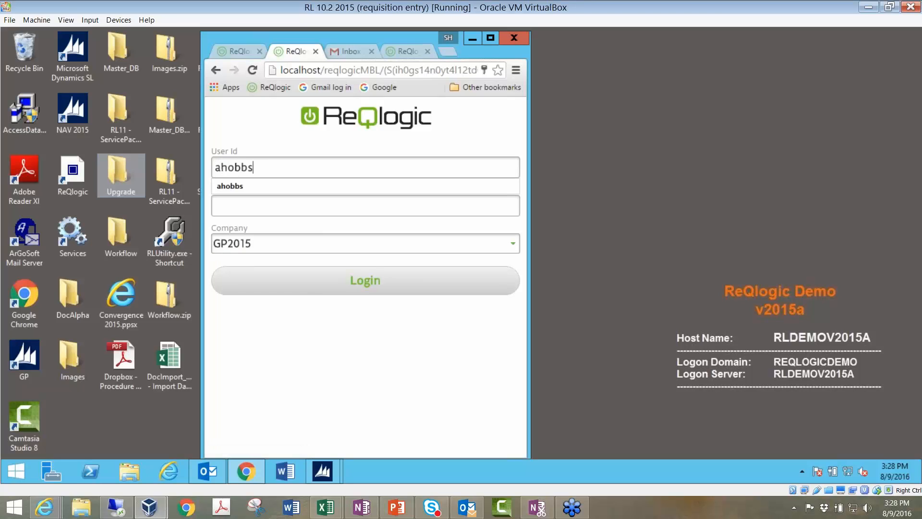
pyautogui.click(388, 280)
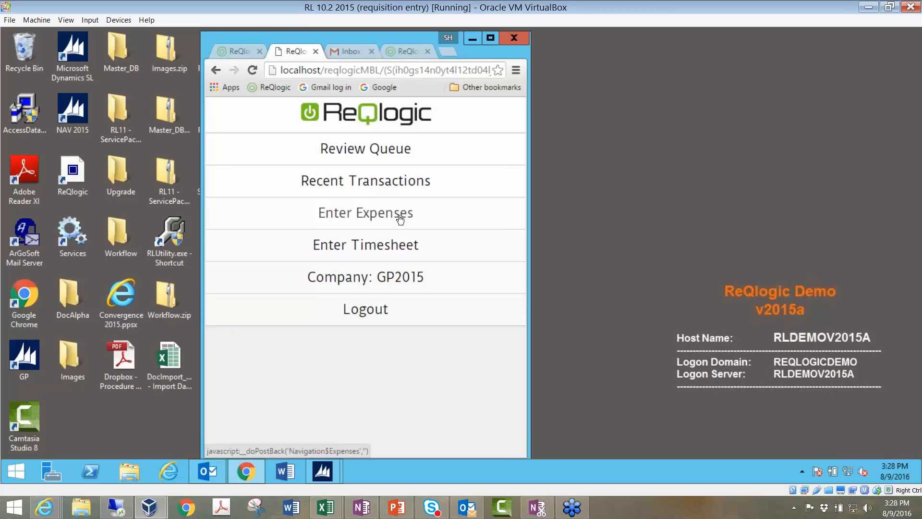
# Open the newest "Supplies for sales department" document from the mobile review queue and examine its lines and approval choices.
pyautogui.click(388, 152)
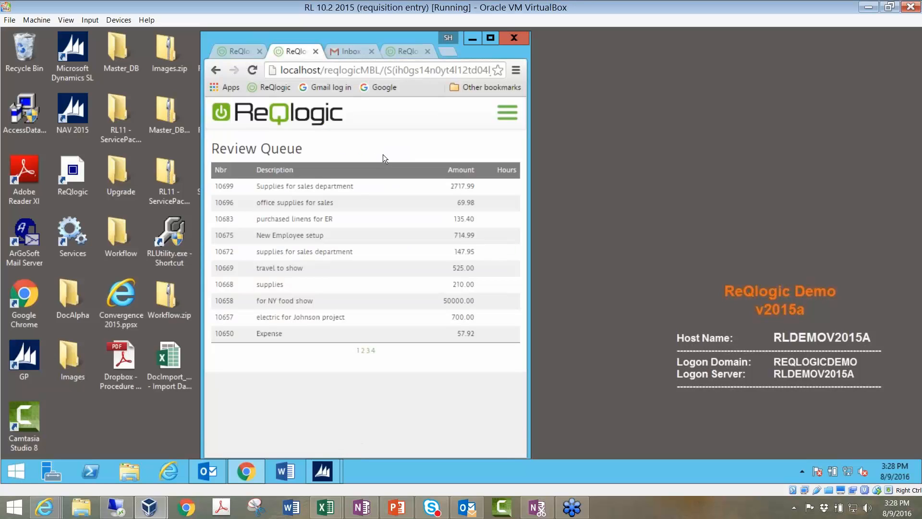
pyautogui.click(226, 190)
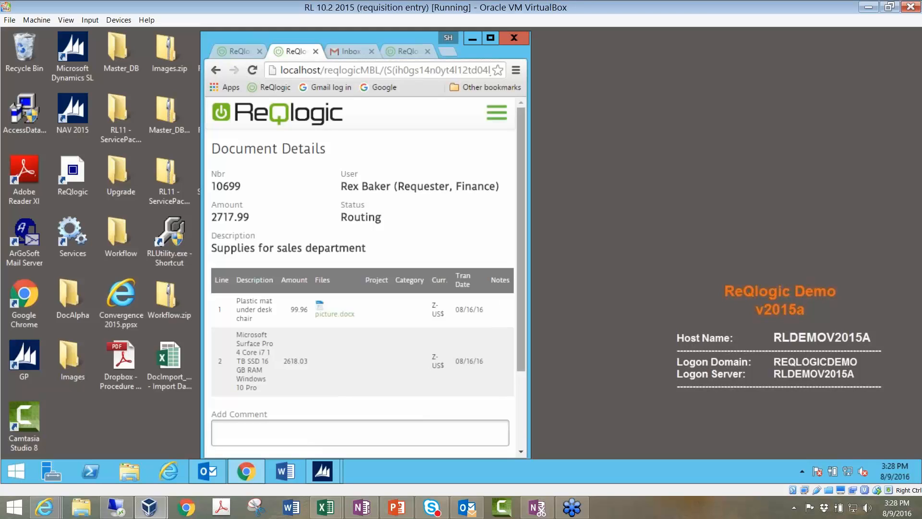
pyautogui.scroll(-1, 520, 292)
pyautogui.scroll(-1, 523, 322)
pyautogui.click(225, 325)
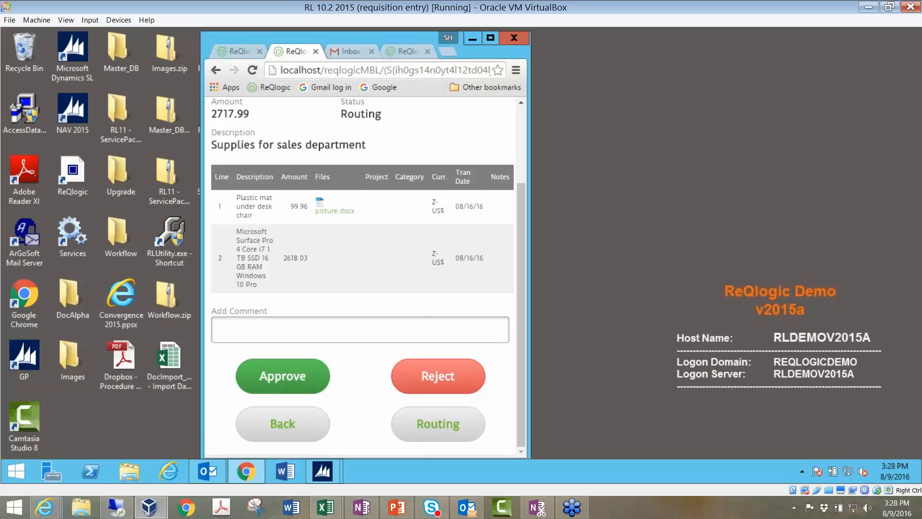
pyautogui.click(414, 380)
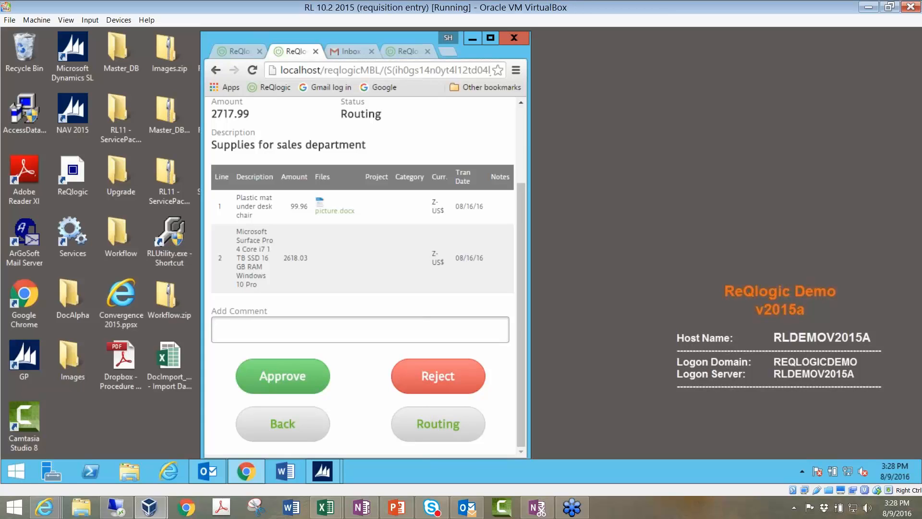
# Maximize the browser, return to the full ReQlogic site, log the requester out, and log in to GP2015 as the finance manager.
pyautogui.click(491, 38)
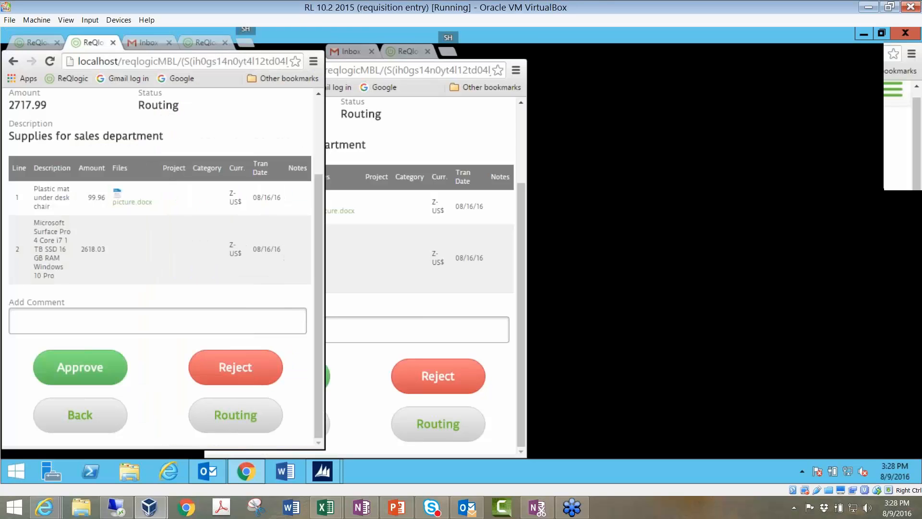
pyautogui.click(91, 31)
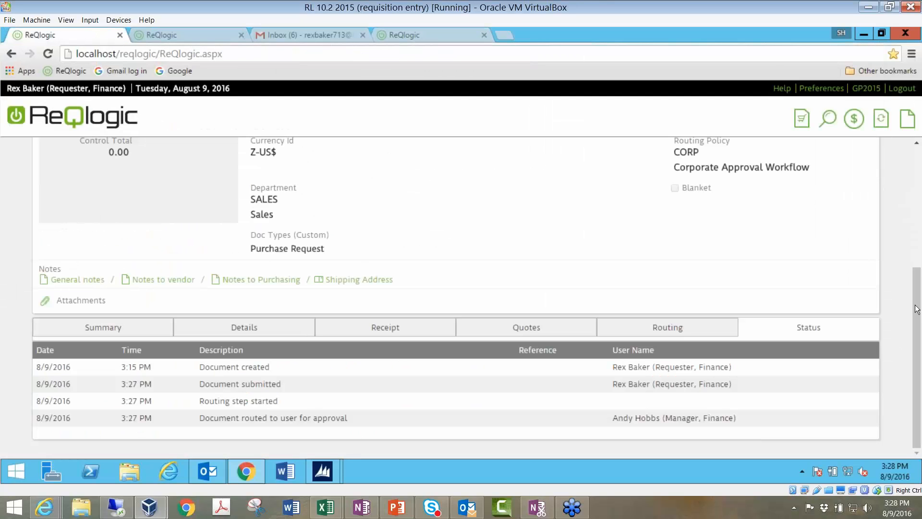
pyautogui.click(899, 89)
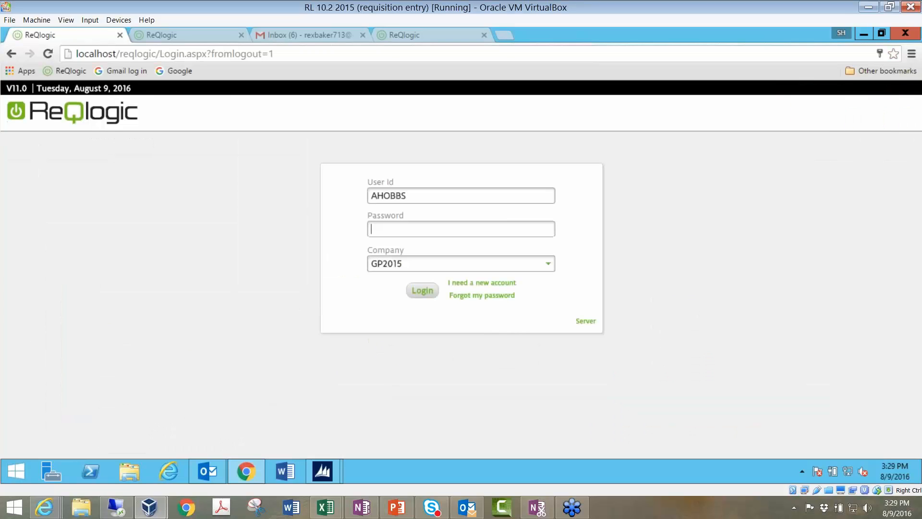
pyautogui.click(423, 291)
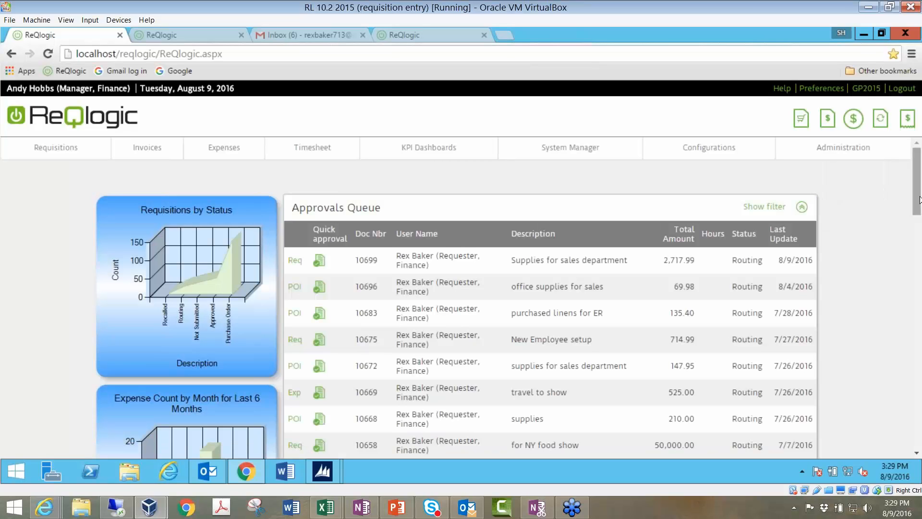
# Look through the manager's Approvals Queue, collapsing it to view Recent Transactions and expanding it again.
pyautogui.scroll(-3, 915, 227)
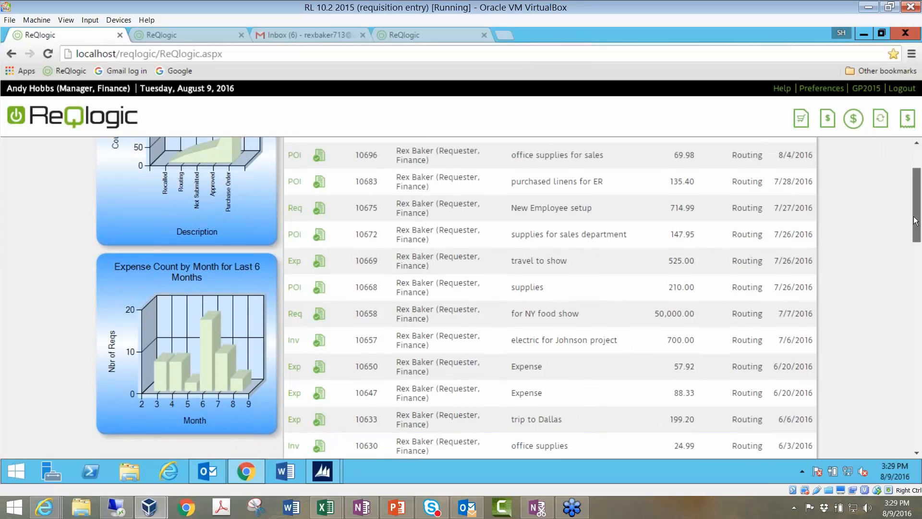
pyautogui.moveTo(916, 221); pyautogui.dragTo(915, 214)
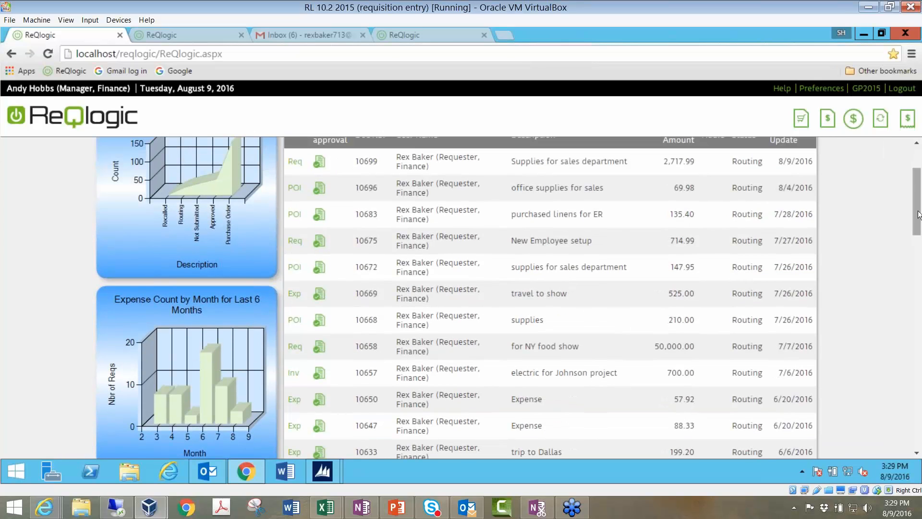
pyautogui.moveTo(918, 216); pyautogui.dragTo(917, 199)
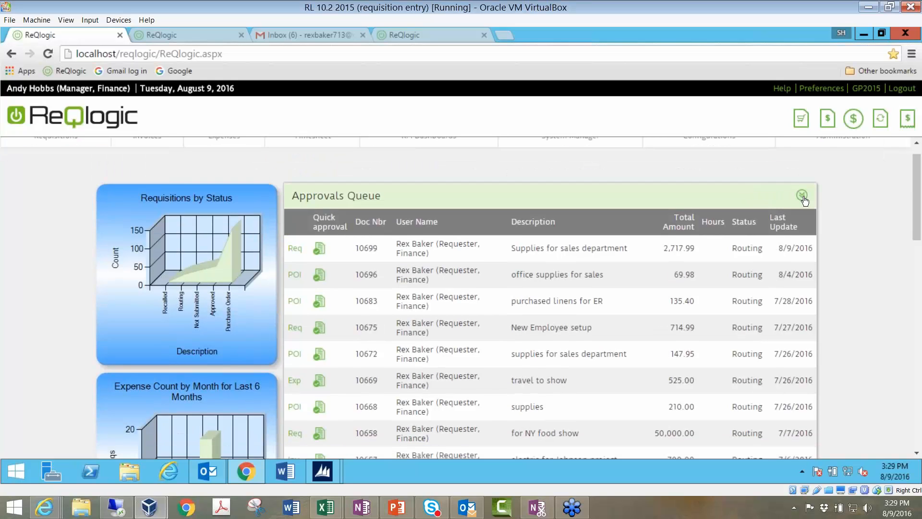
pyautogui.click(802, 196)
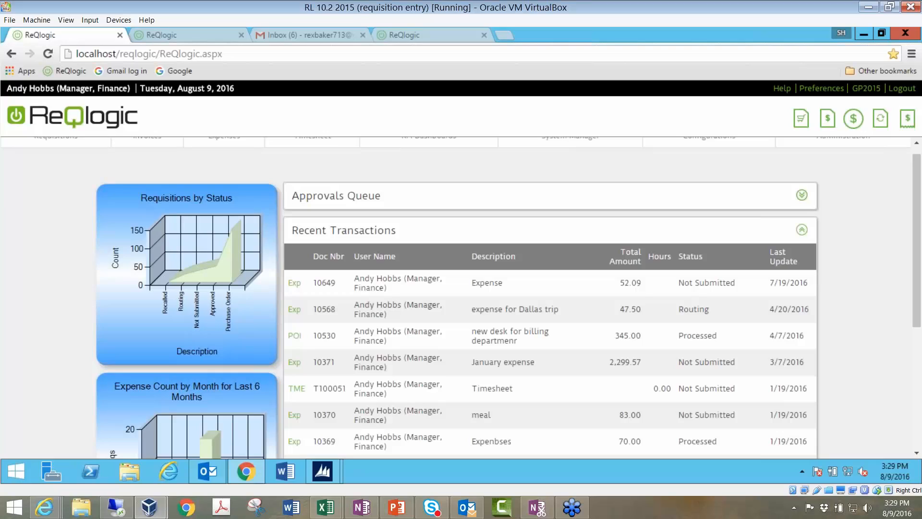
pyautogui.click(803, 196)
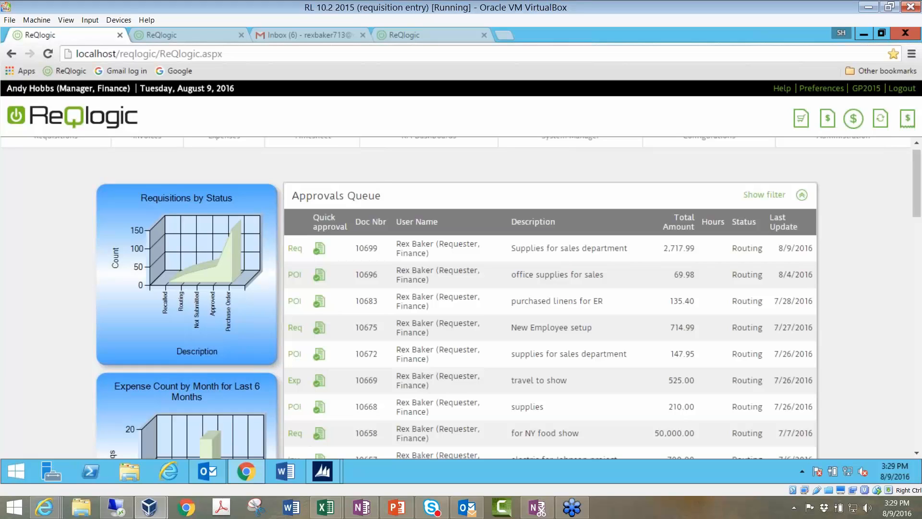
# Open requisition 10699 from the Approvals Queue and enter the review comment "this price looks good".
pyautogui.click(295, 248)
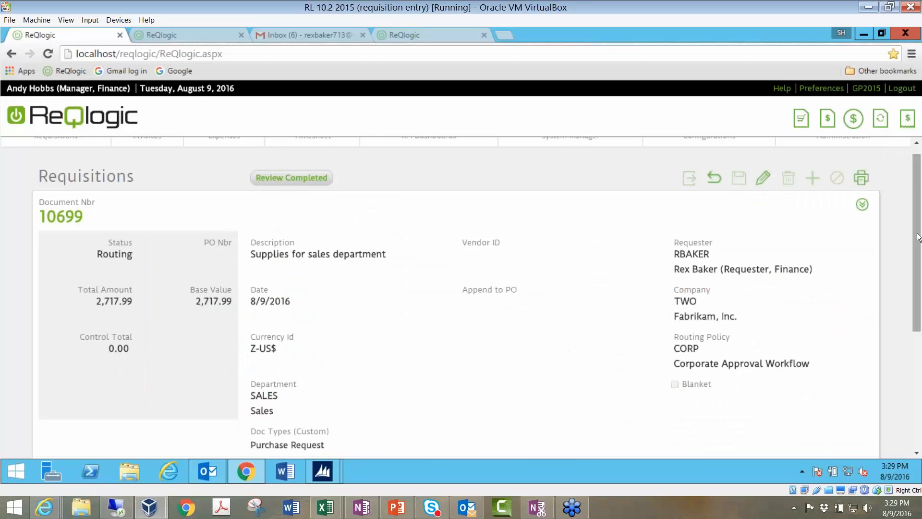
pyautogui.scroll(-5, 462, 298)
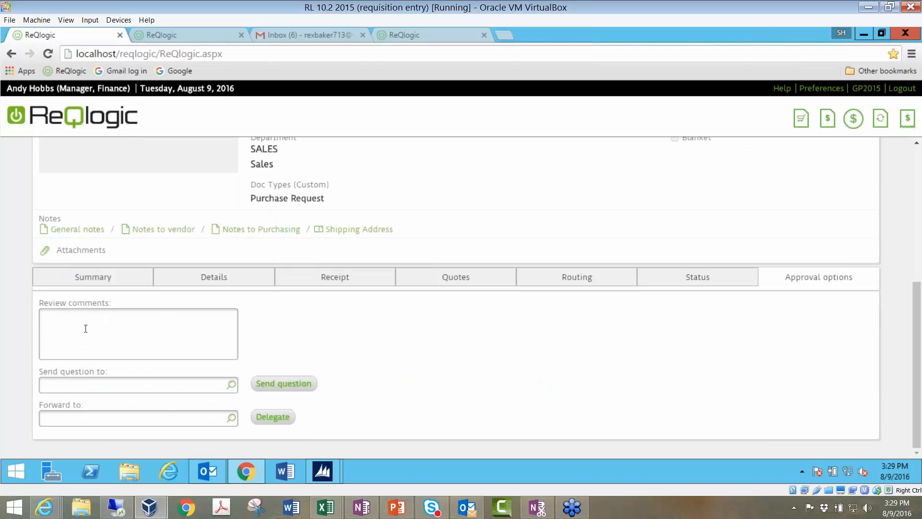
pyautogui.write('this price looks good')
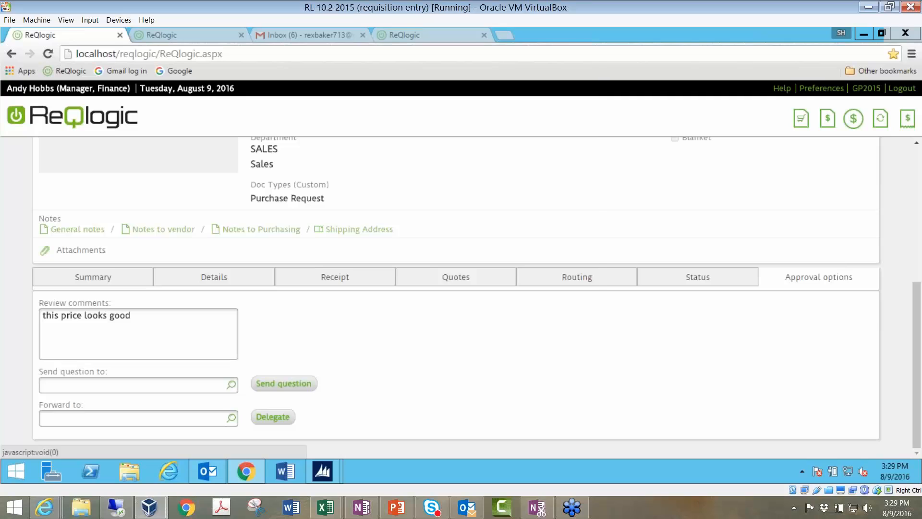
# Look through the ReQlogic users the review can be forwarded to, close the list and return to the approval options.
pyautogui.click(232, 418)
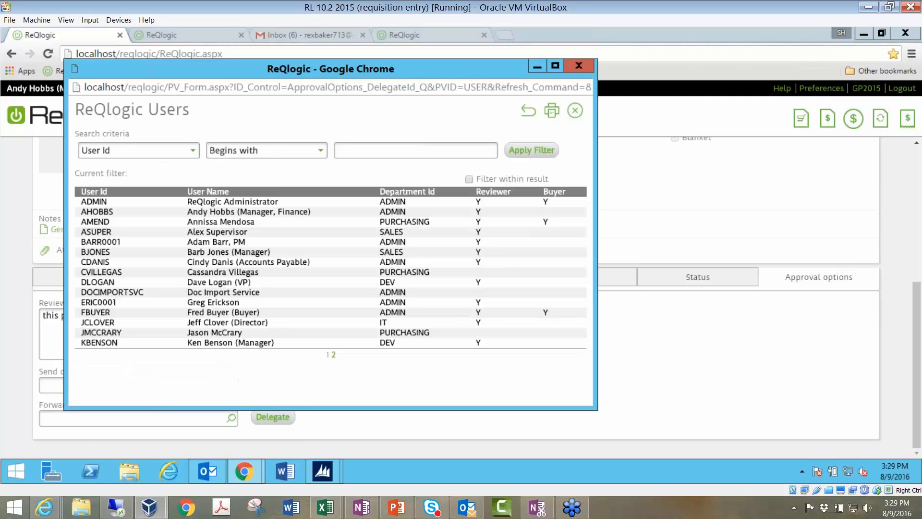
pyautogui.click(579, 66)
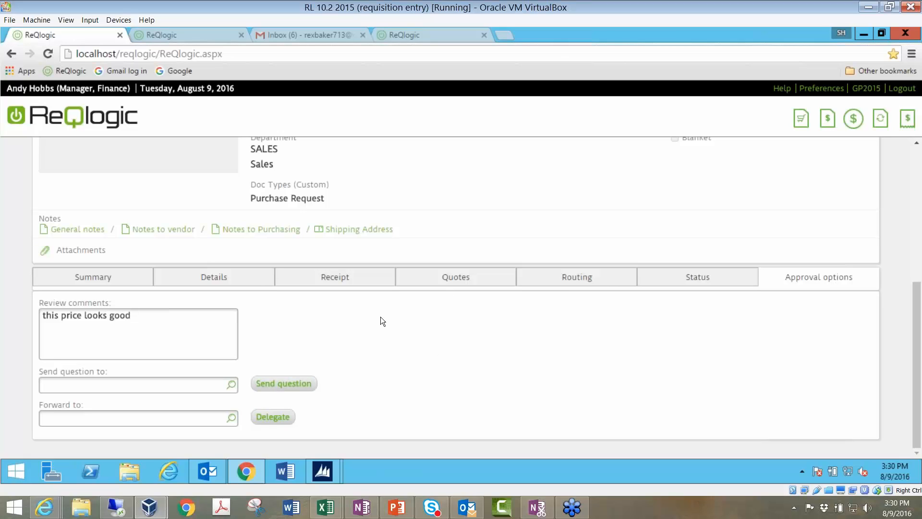
pyautogui.click(138, 323)
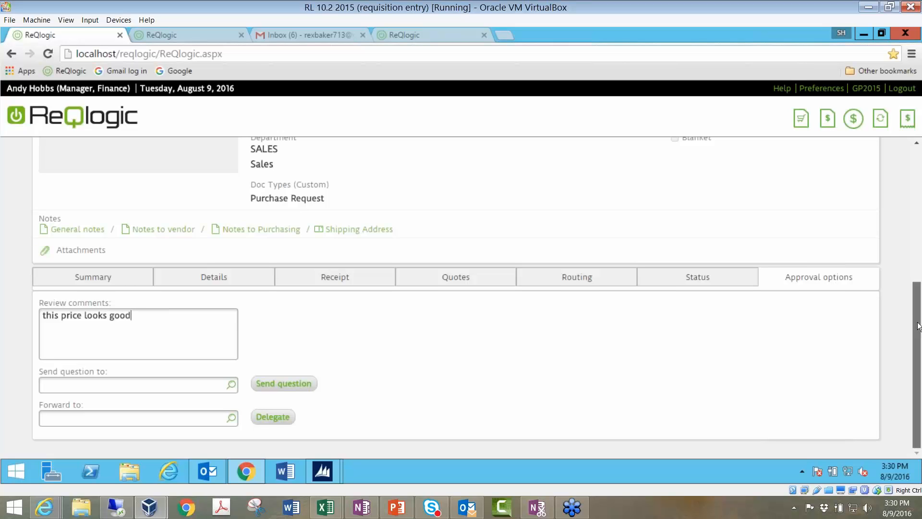
pyautogui.scroll(1, 916, 313)
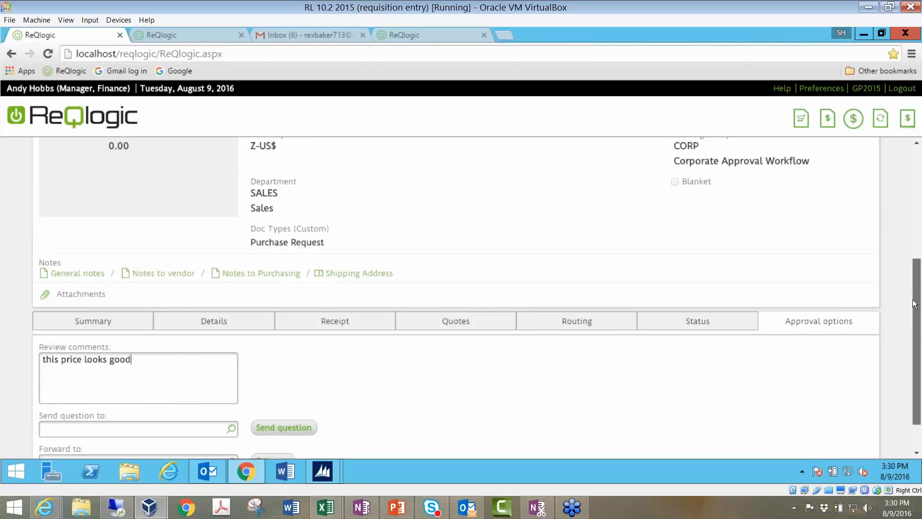
pyautogui.scroll(-1, 498, 299)
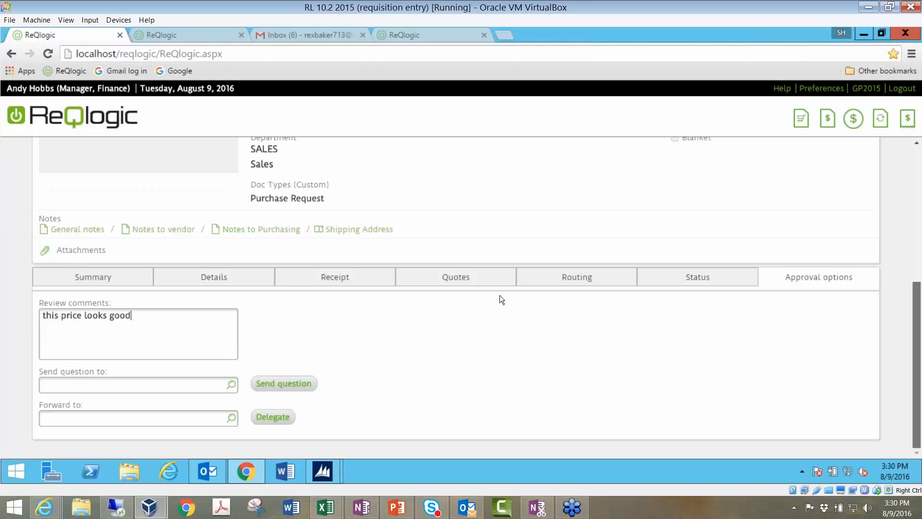
# Check the requisition's summary lines, keep both marked for approval, and complete the finance manager's review of all selected items.
pyautogui.click(102, 277)
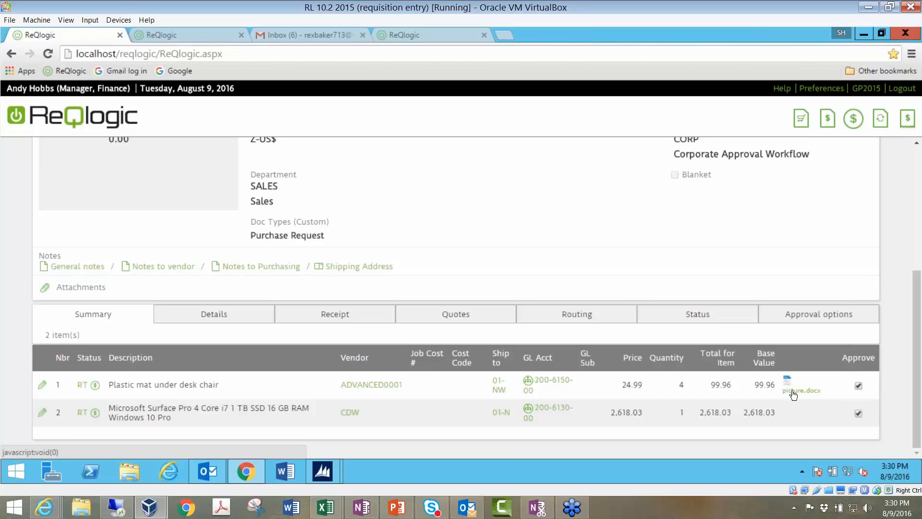
pyautogui.click(859, 385)
pyautogui.click(859, 385)
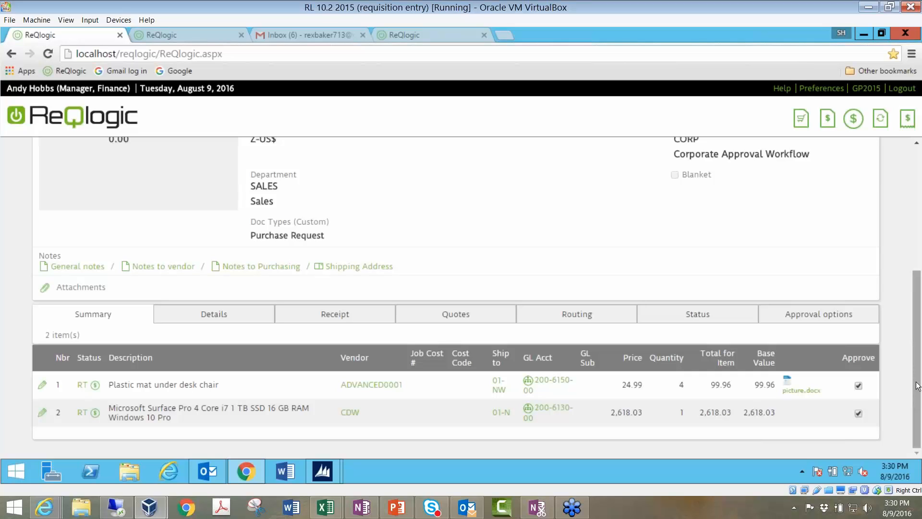
pyautogui.moveTo(917, 400); pyautogui.dragTo(915, 267)
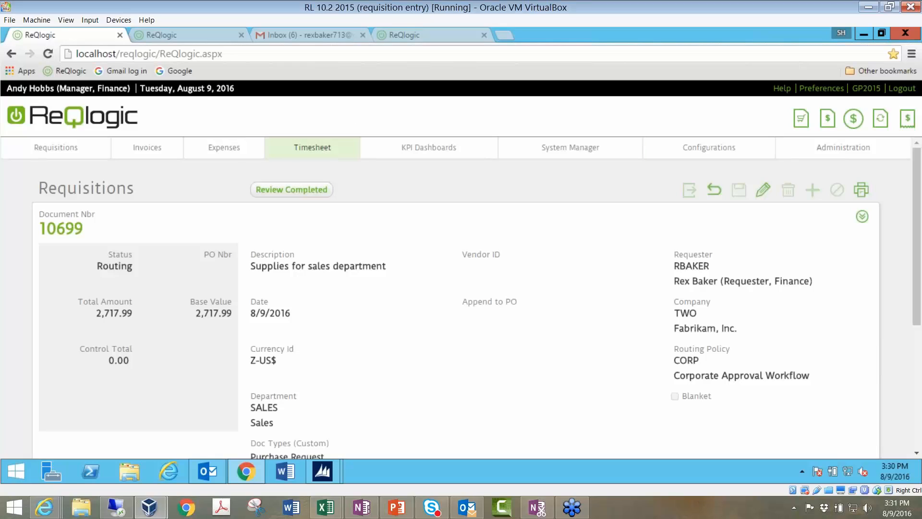
pyautogui.click(287, 190)
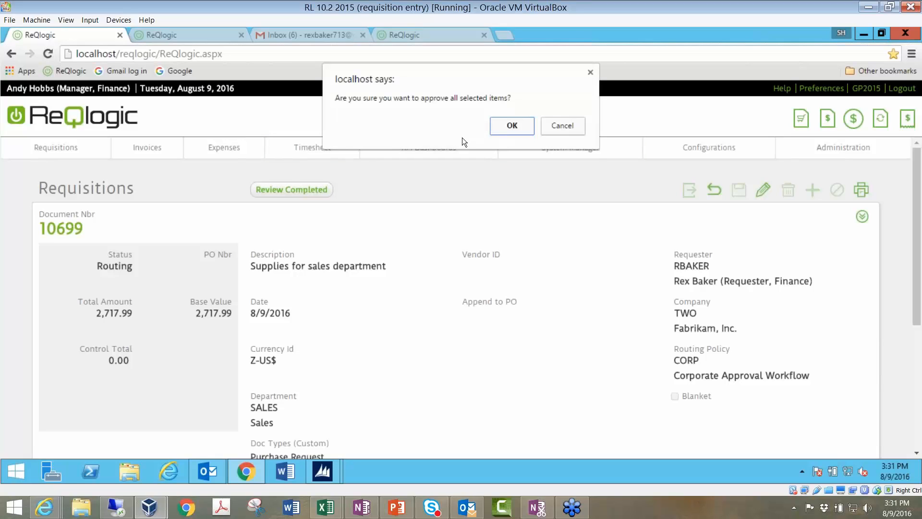
pyautogui.click(517, 121)
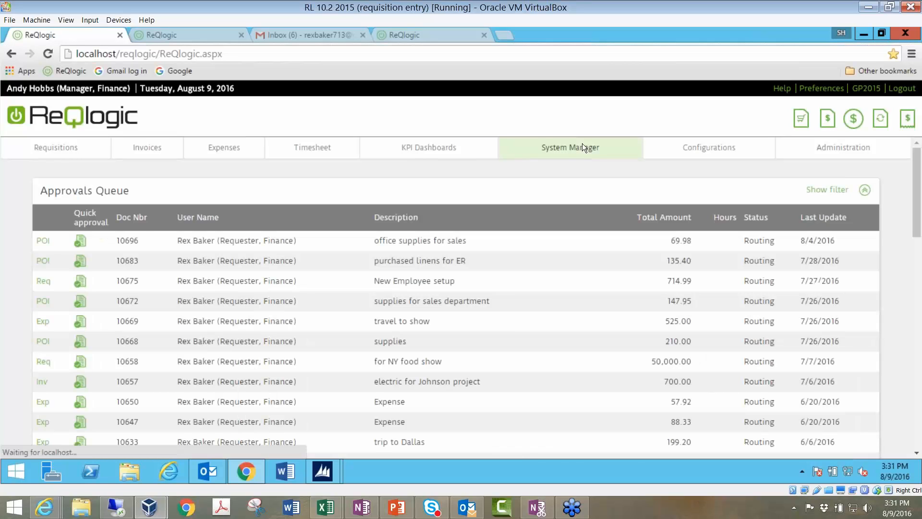
# Open the CORP-REQUISITIONS routing policy and examine its line-level approval setting and the criteria and approvers of its routing steps.
pyautogui.click(583, 146)
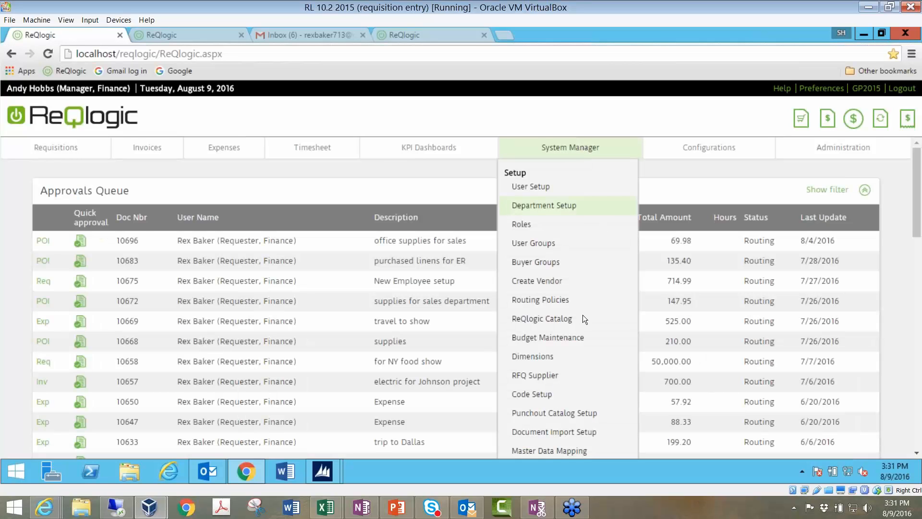
pyautogui.click(547, 300)
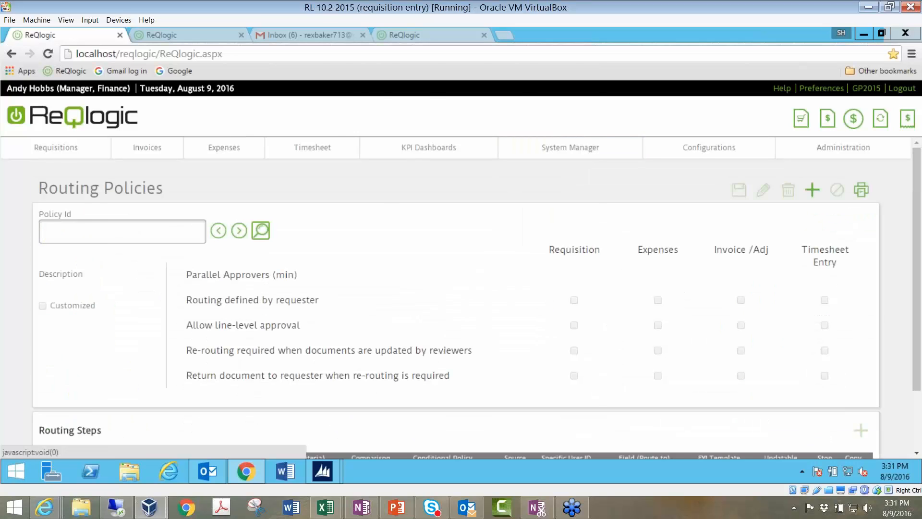
pyautogui.click(261, 231)
pyautogui.click(125, 269)
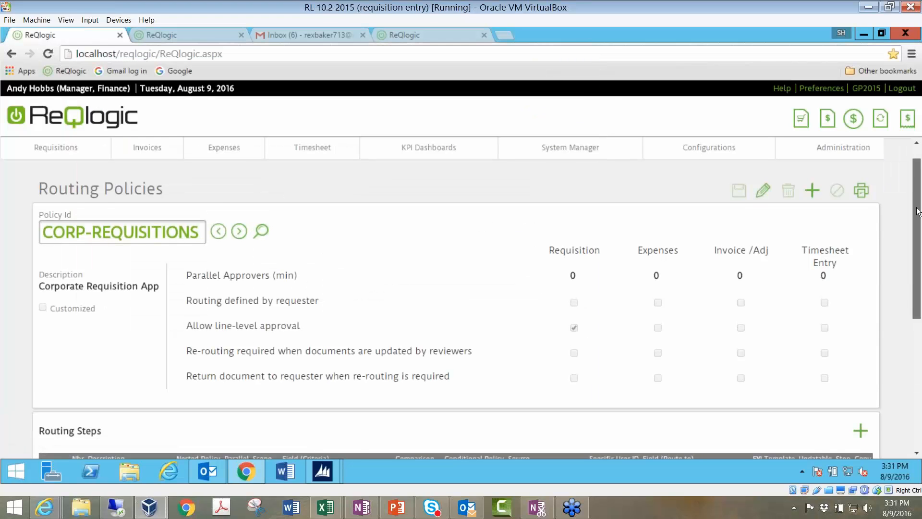
pyautogui.moveTo(918, 211); pyautogui.dragTo(918, 265)
pyautogui.scroll(-2, 919, 266)
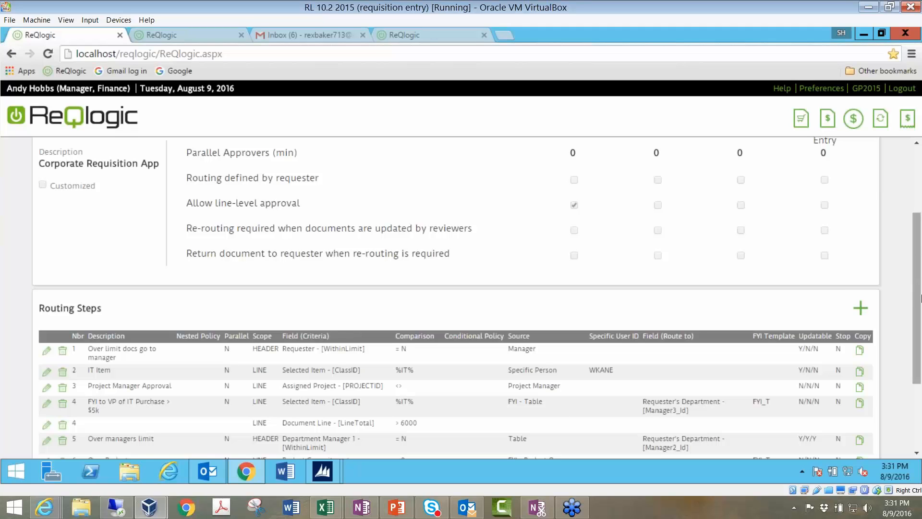
pyautogui.scroll(-1, 919, 326)
pyautogui.scroll(-1, 919, 326)
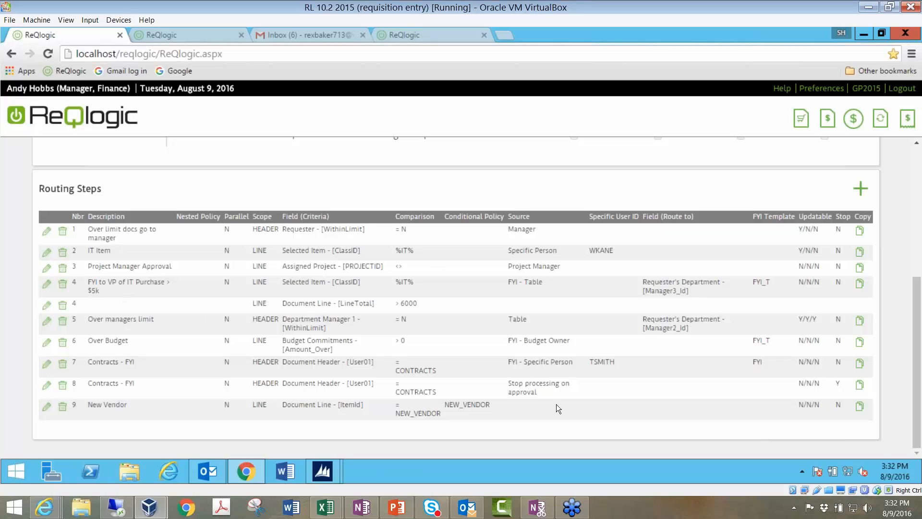
pyautogui.moveTo(919, 340); pyautogui.dragTo(921, 201)
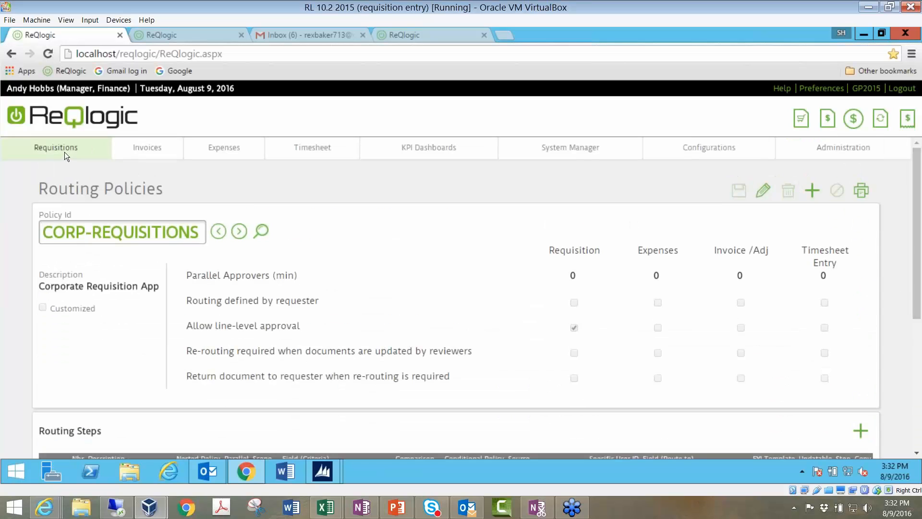
# Log the finance manager out of ReQlogic and log in to GP2015 as the IT manager.
pyautogui.moveTo(64, 152)
pyautogui.click(38, 190)
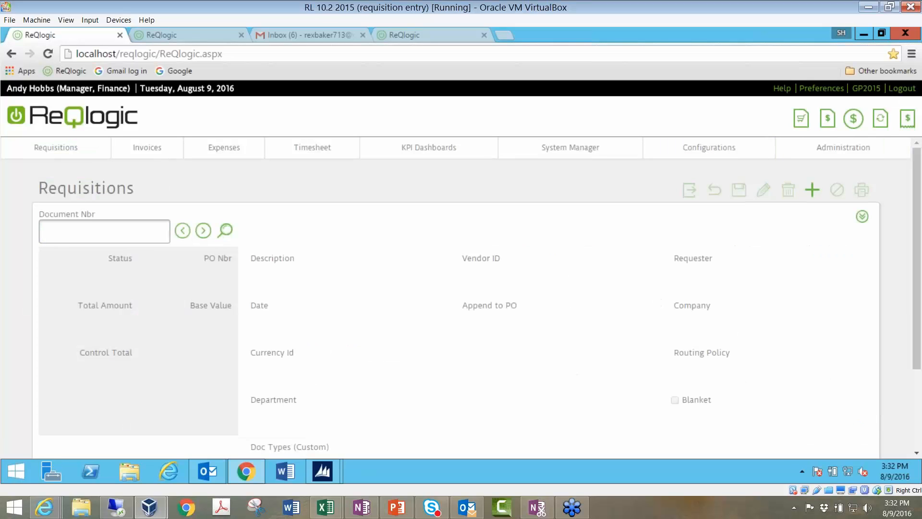
pyautogui.click(903, 88)
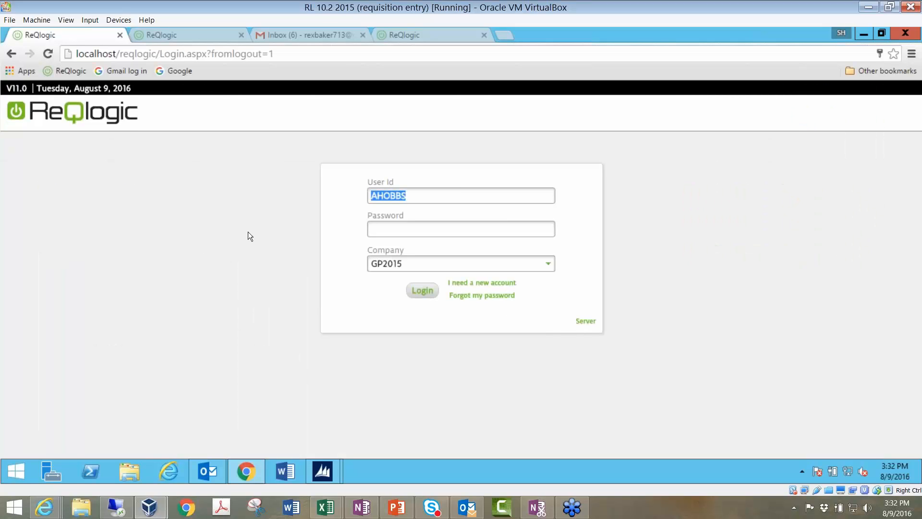
pyautogui.write('wkane')
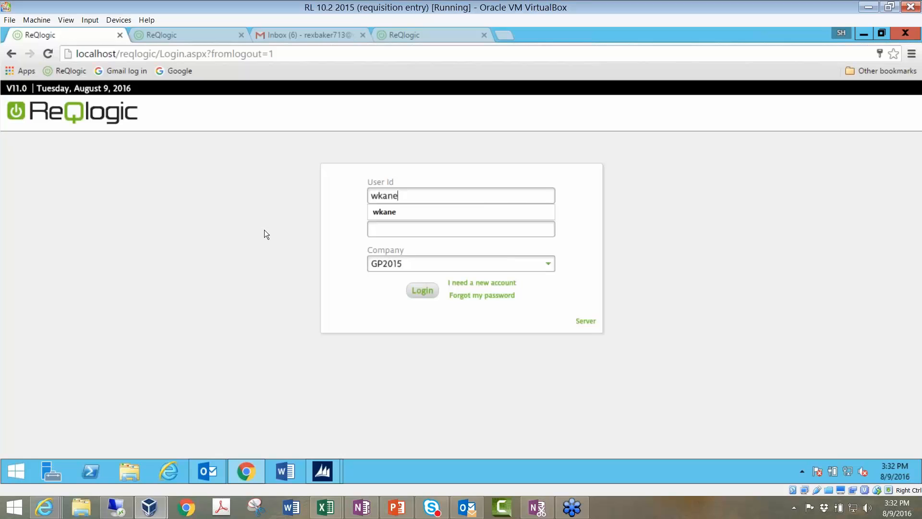
pyautogui.click(422, 291)
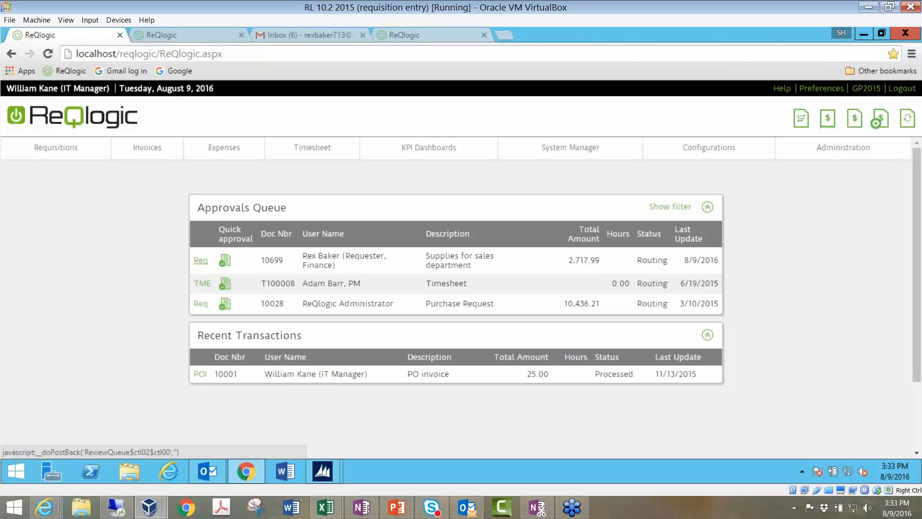
# Open the "Supplies for sales department" requisition from the IT manager's Approvals Queue, check its lines, and complete the review with the Surface Pro line approved.
pyautogui.click(201, 260)
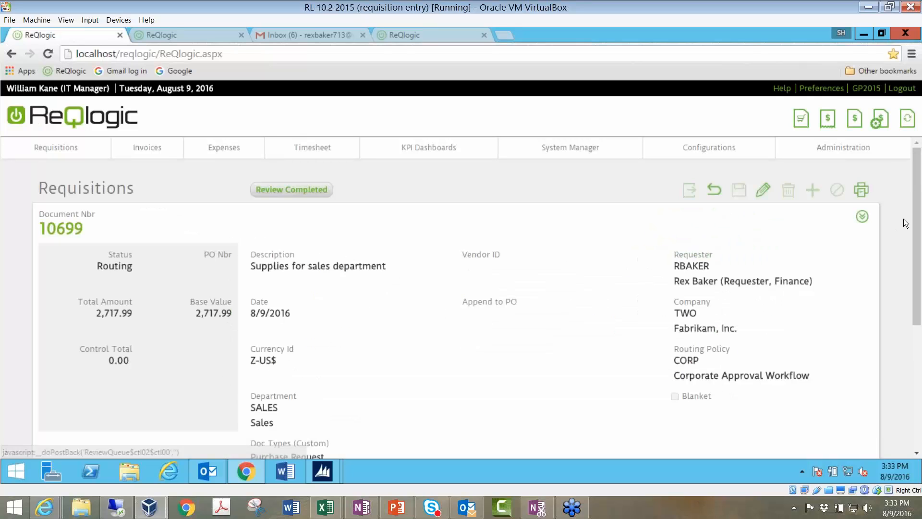
pyautogui.moveTo(917, 263); pyautogui.dragTo(917, 389)
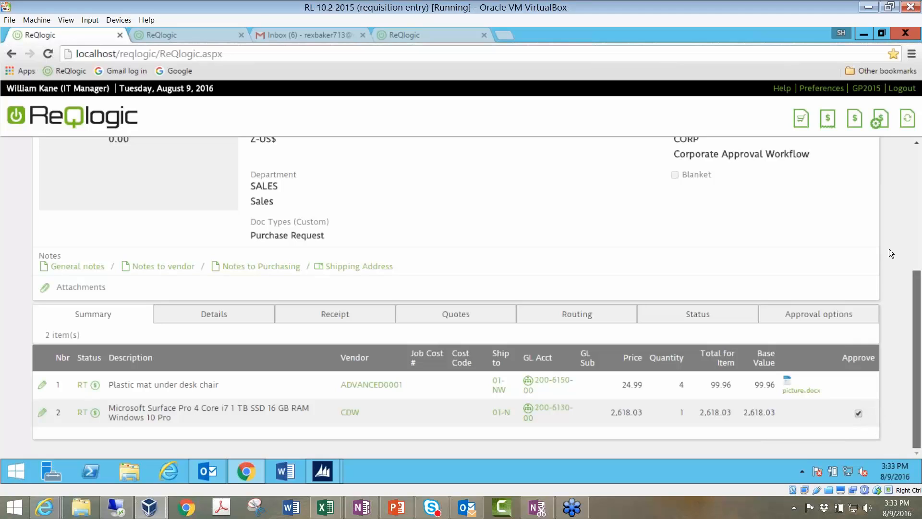
pyautogui.scroll(2, 896, 223)
pyautogui.scroll(3, 896, 228)
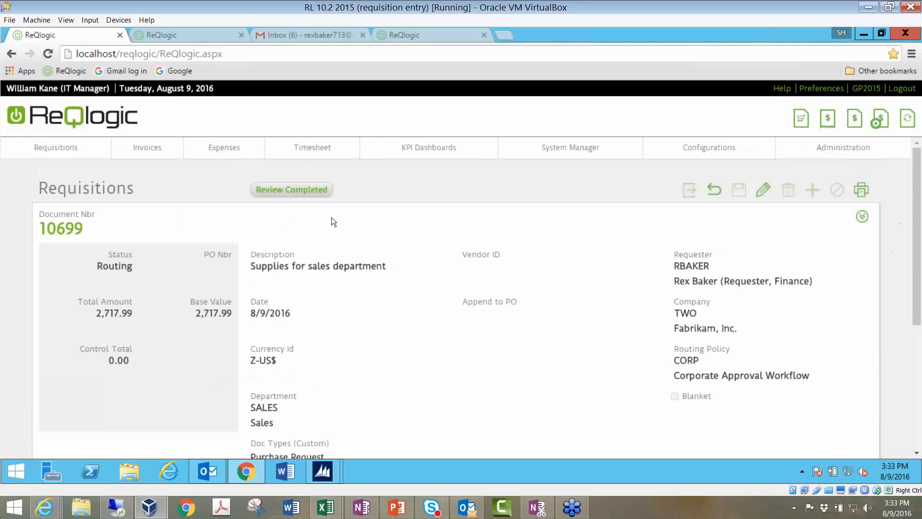
pyautogui.click(311, 190)
pyautogui.press('Return')
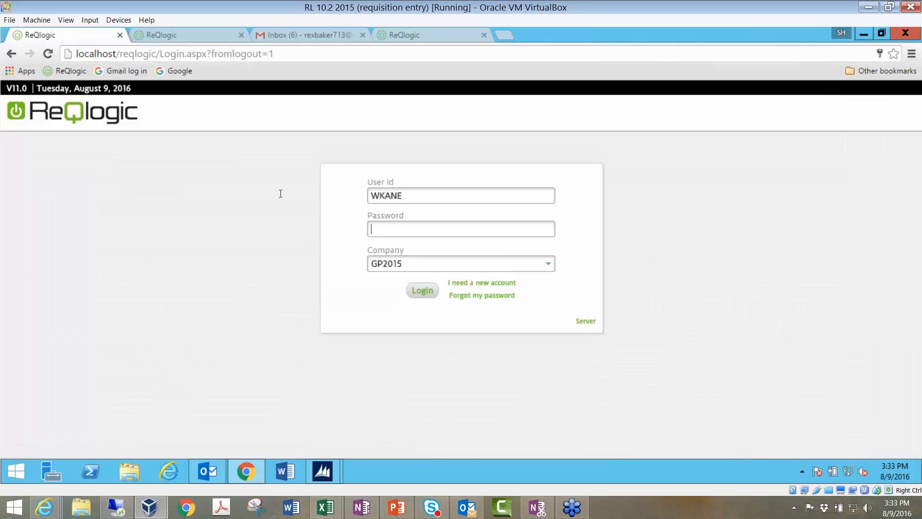
# Replace the IT manager's user ID with the requester's and log in to GP2015.
pyautogui.hotkey('shift', 'Tab')
pyautogui.write('rb')
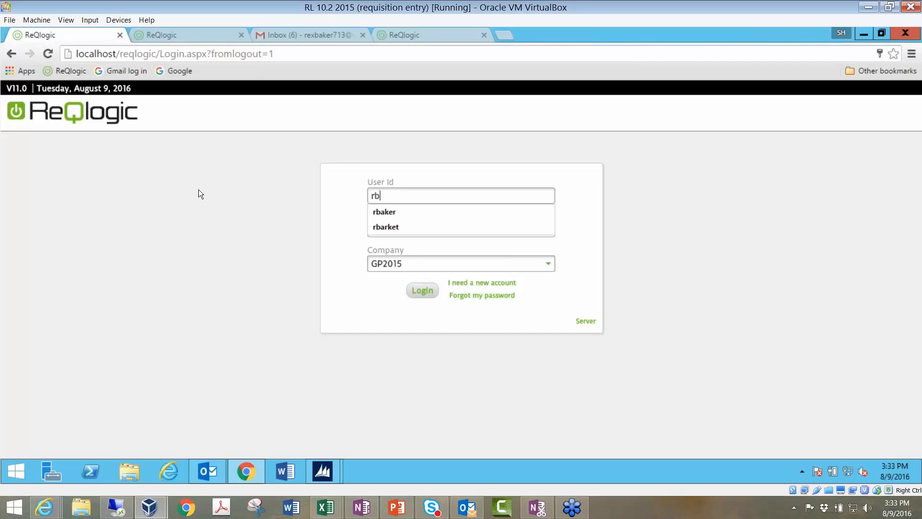
pyautogui.write('aker')
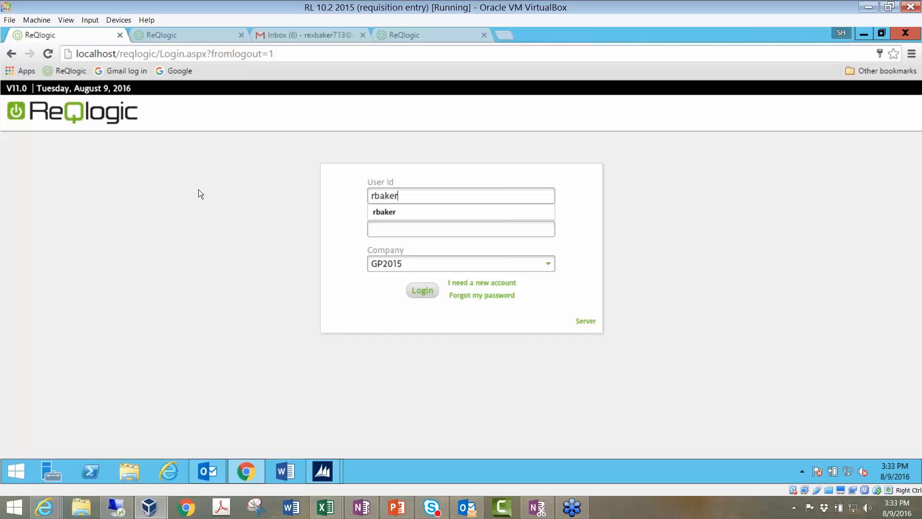
pyautogui.click(420, 292)
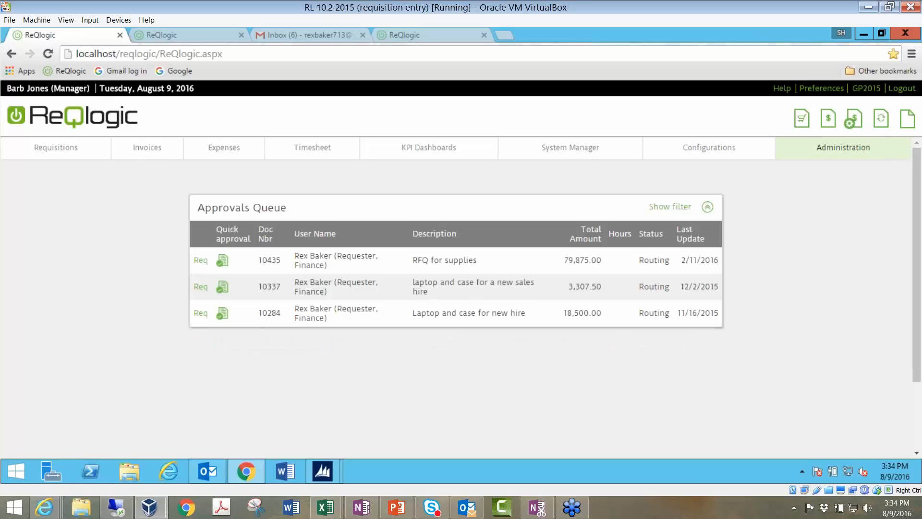
# Log the department manager out of ReQlogic and log back in to GP2015 as the requester.
pyautogui.click(902, 88)
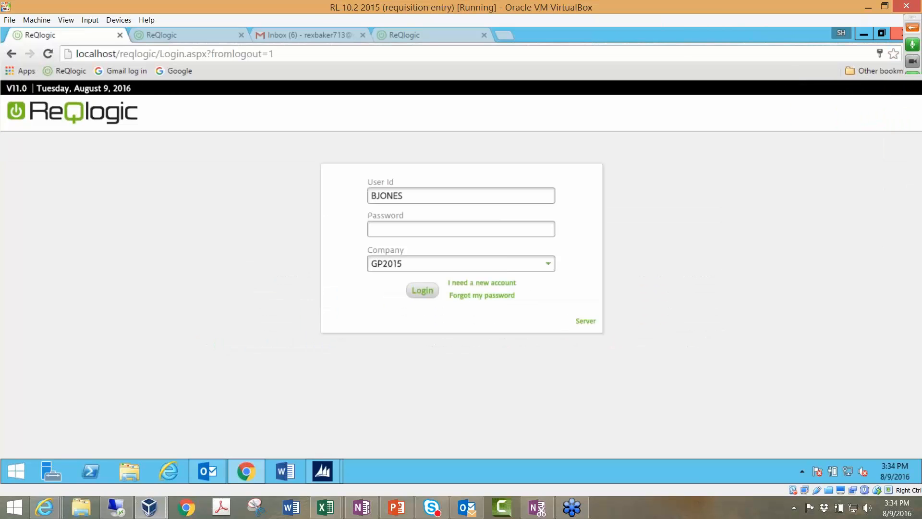
pyautogui.moveTo(410, 195); pyautogui.dragTo(368, 195)
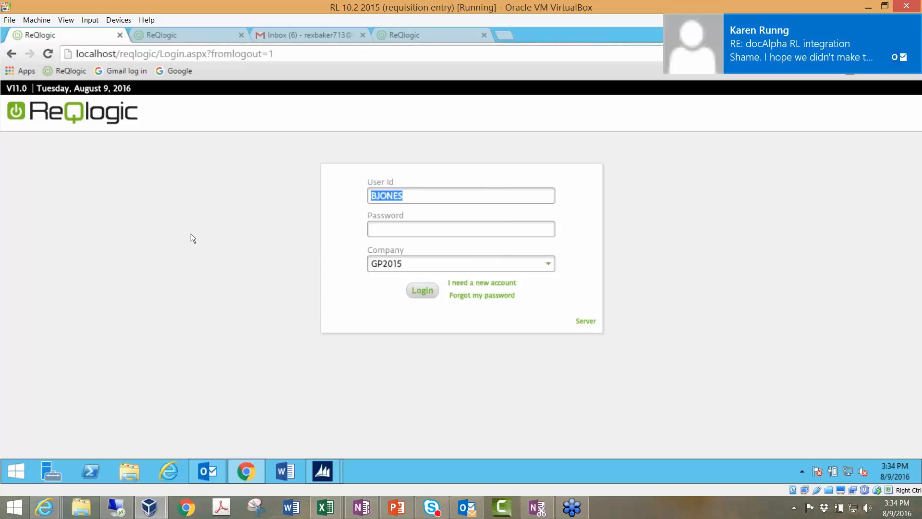
pyautogui.write('rbaker')
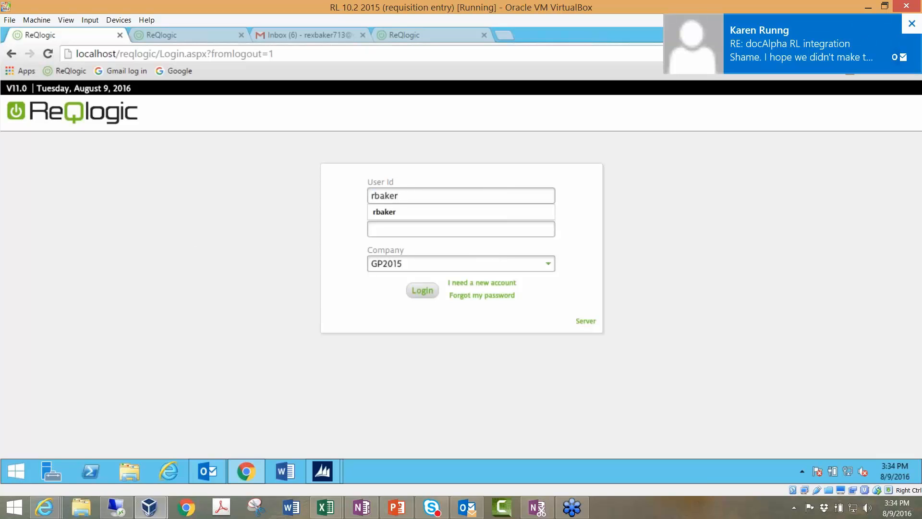
pyautogui.click(422, 291)
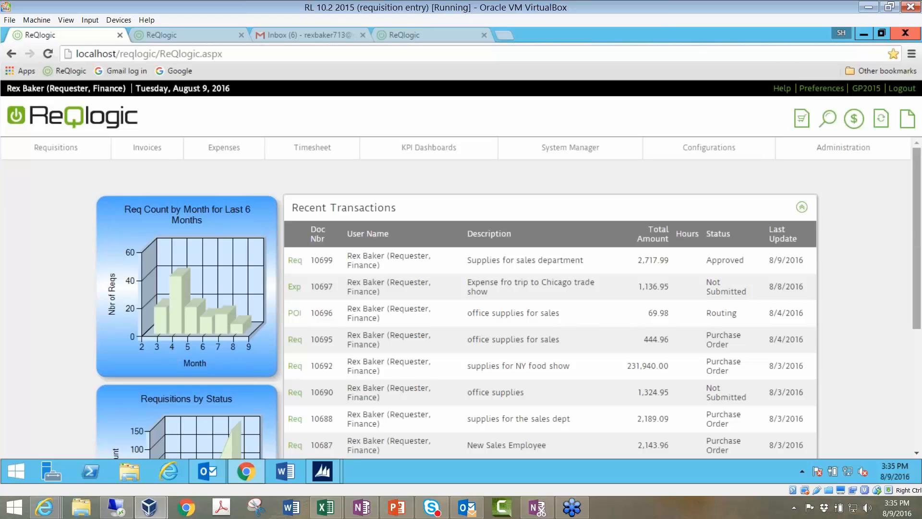
# Open the "Supplies for sales department" requisition and examine its lines, routing steps and status history.
pyautogui.click(295, 262)
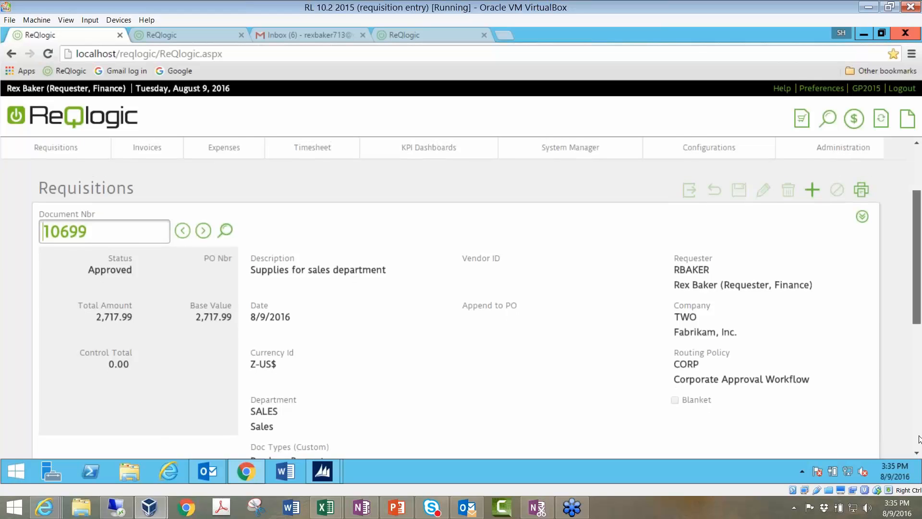
pyautogui.scroll(-5, 567, 329)
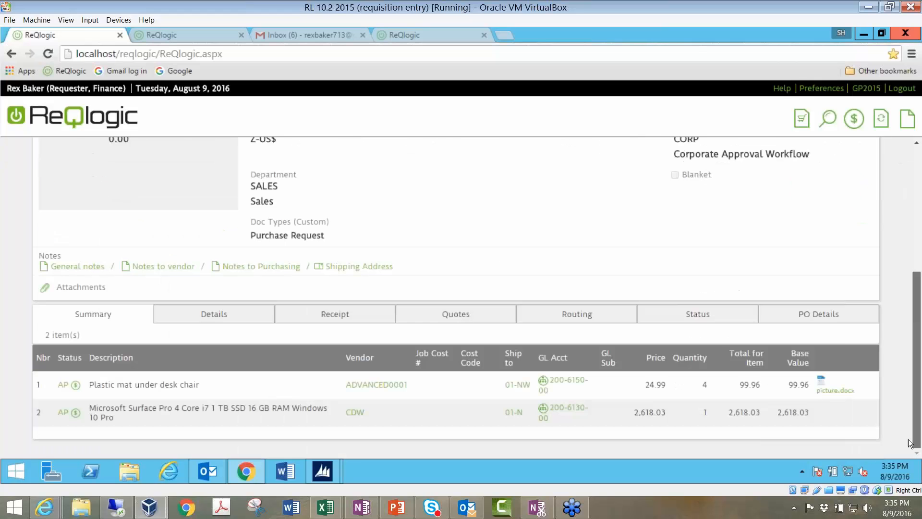
pyautogui.click(584, 318)
pyautogui.moveTo(917, 168); pyautogui.dragTo(919, 283)
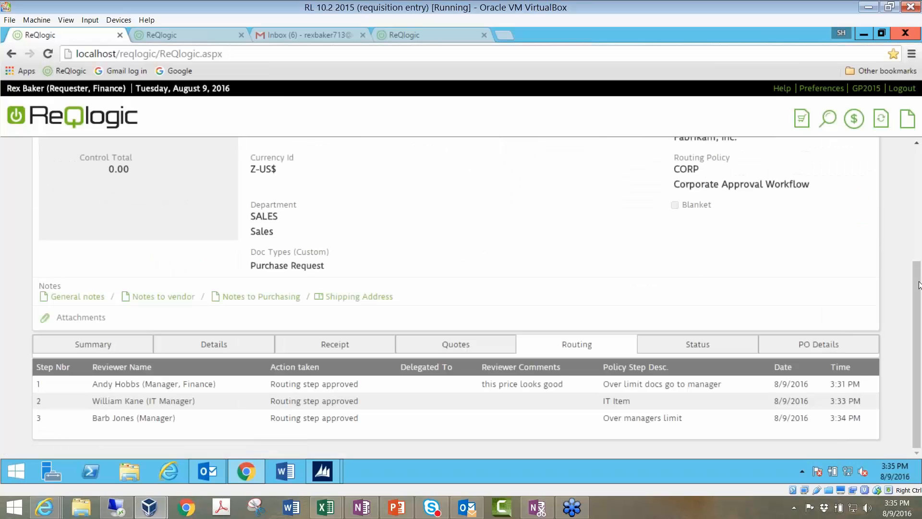
pyautogui.click(700, 344)
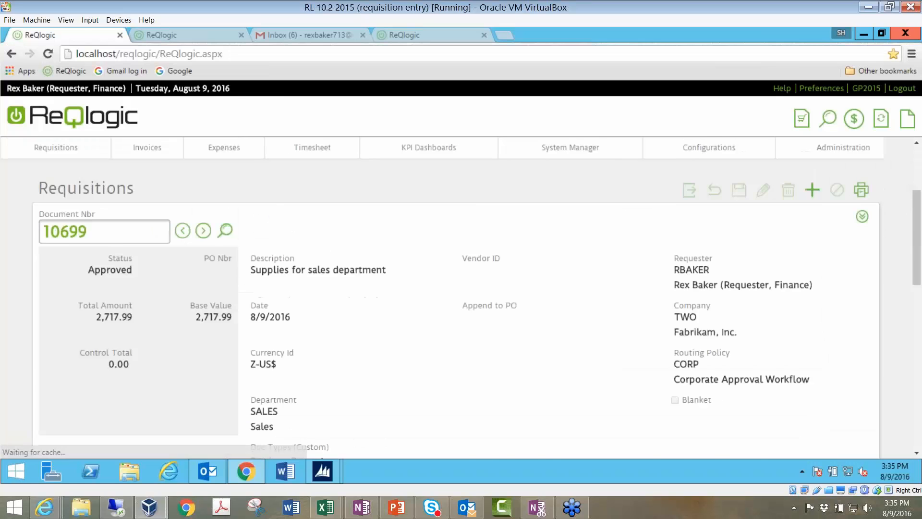
pyautogui.moveTo(917, 197); pyautogui.dragTo(921, 450)
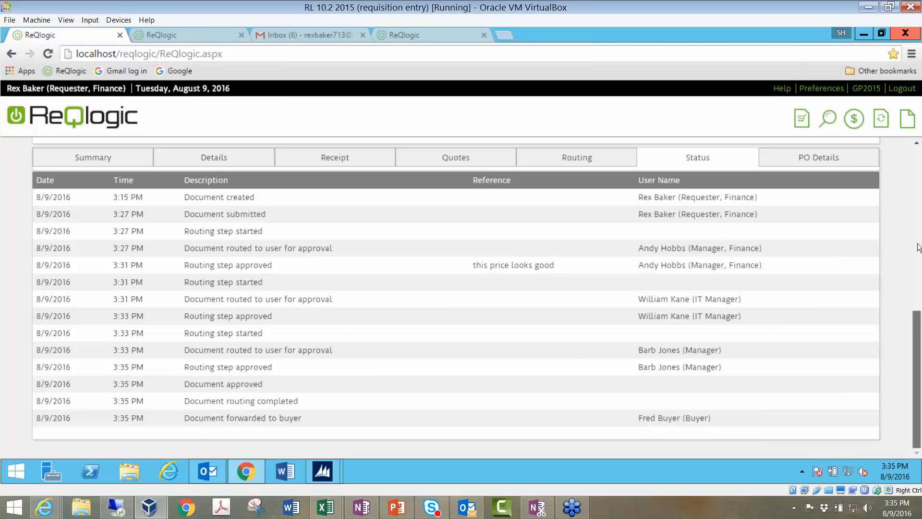
pyautogui.moveTo(918, 248); pyautogui.dragTo(914, 184)
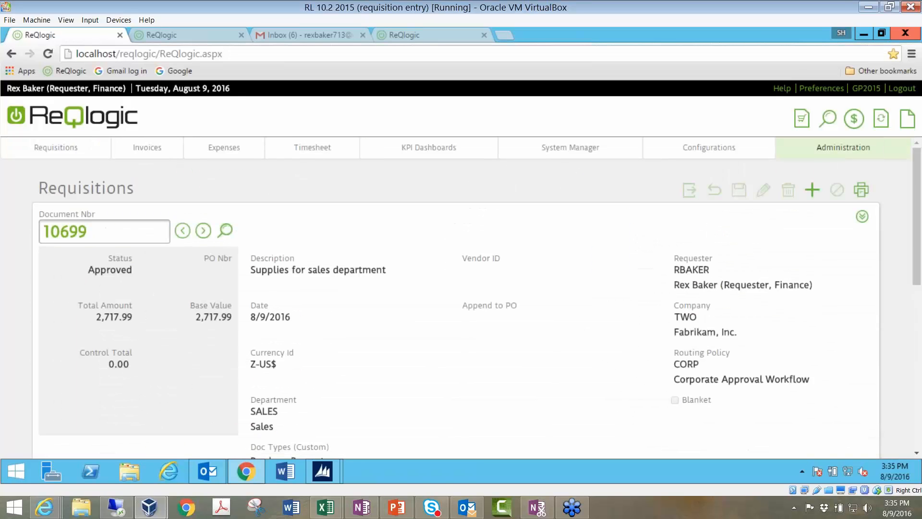
# Log the requester out of ReQlogic and log in to GP2015 with the buyer's user ID.
pyautogui.click(894, 92)
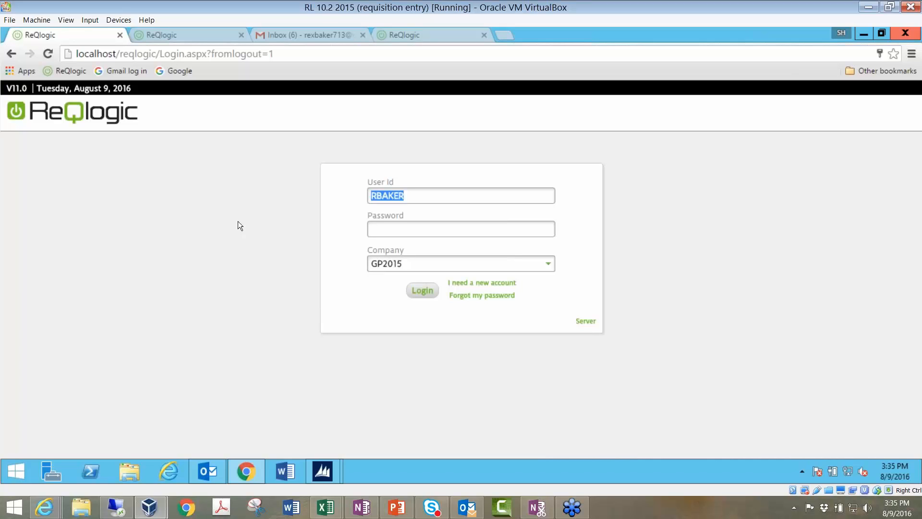
pyautogui.write('fbuyer')
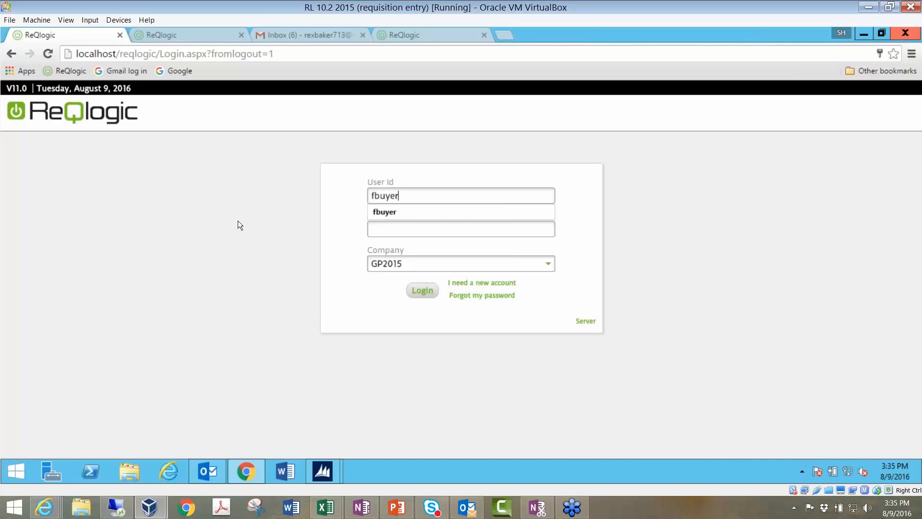
pyautogui.click(422, 290)
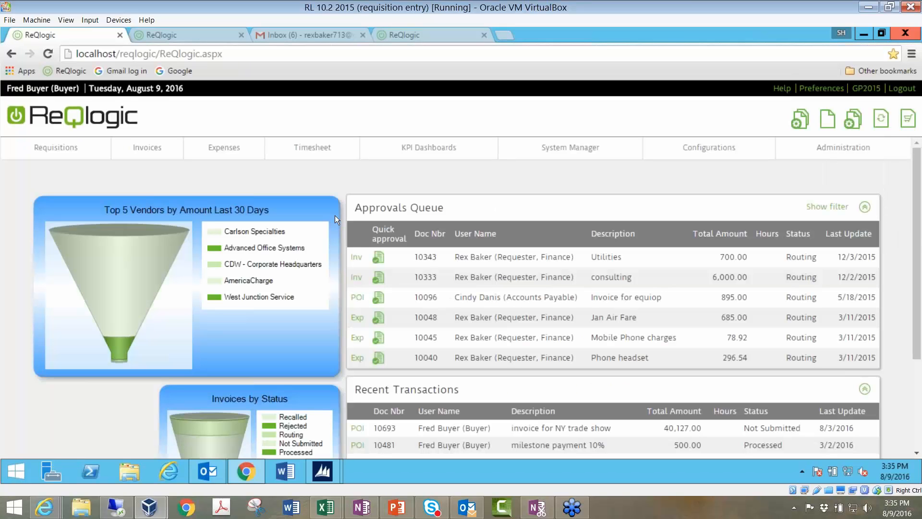
# Open Buyer Review and Selection, apply the filter for Approved documents, and expand the lines of the "Supplies for sales department" requisition.
pyautogui.click(805, 120)
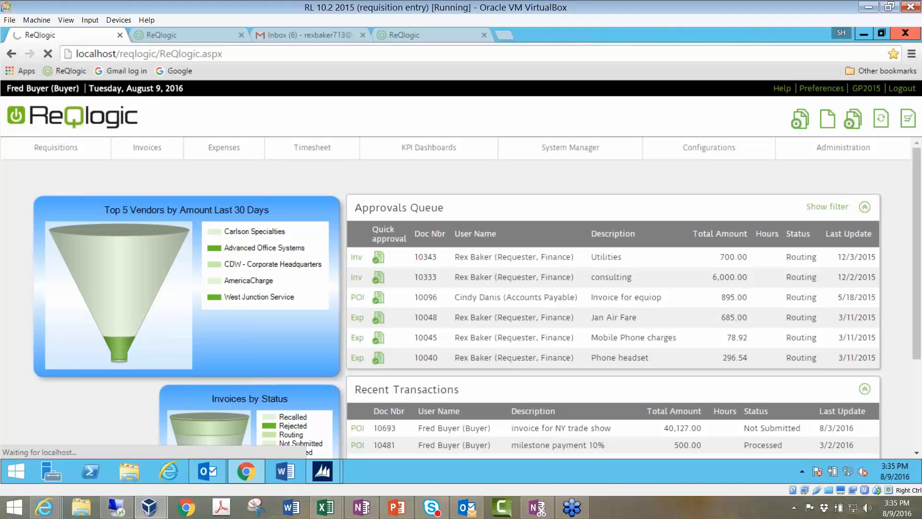
pyautogui.click(803, 127)
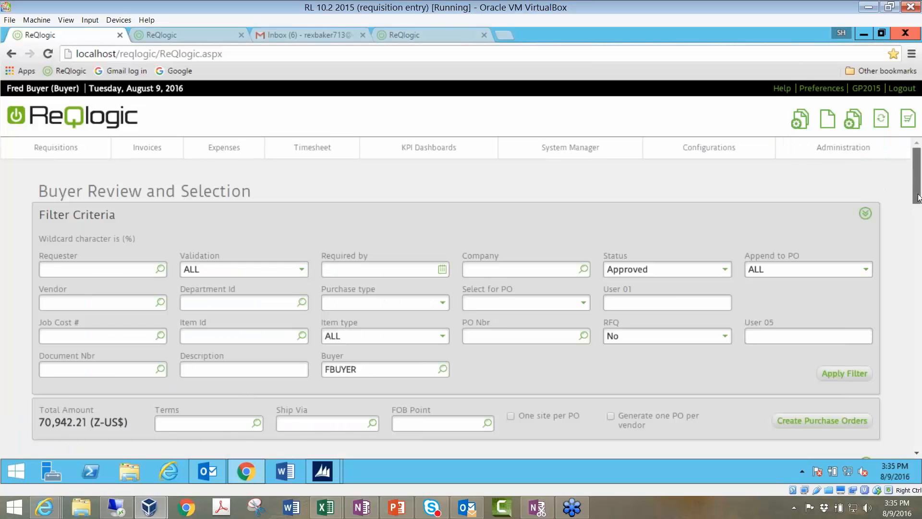
pyautogui.moveTo(917, 203); pyautogui.dragTo(917, 202)
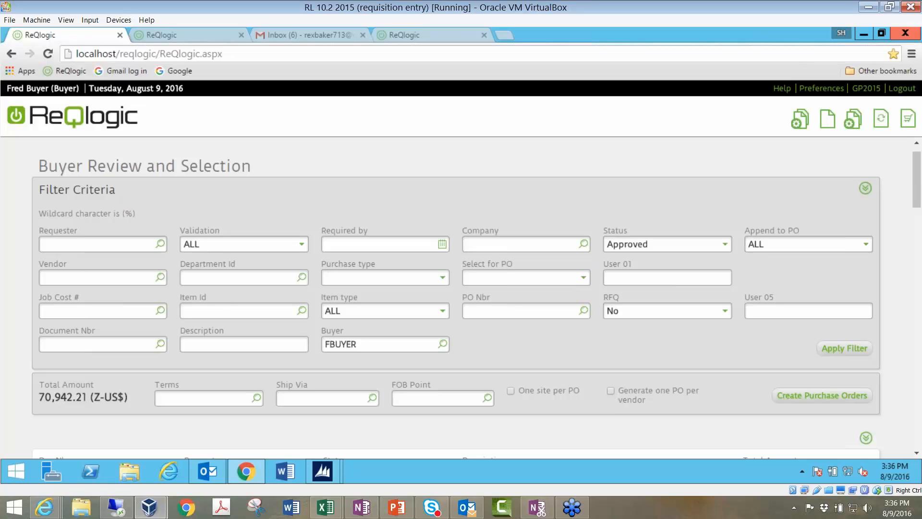
pyautogui.click(852, 347)
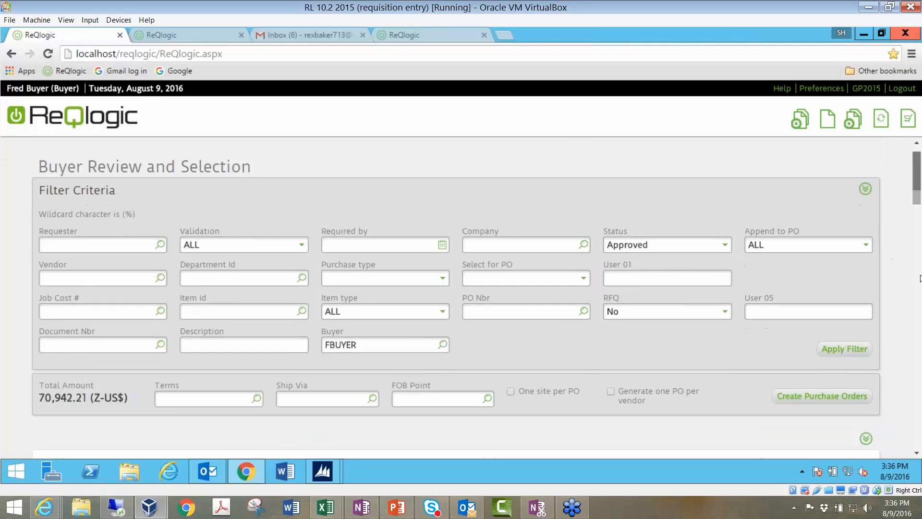
pyautogui.moveTo(917, 177); pyautogui.dragTo(917, 423)
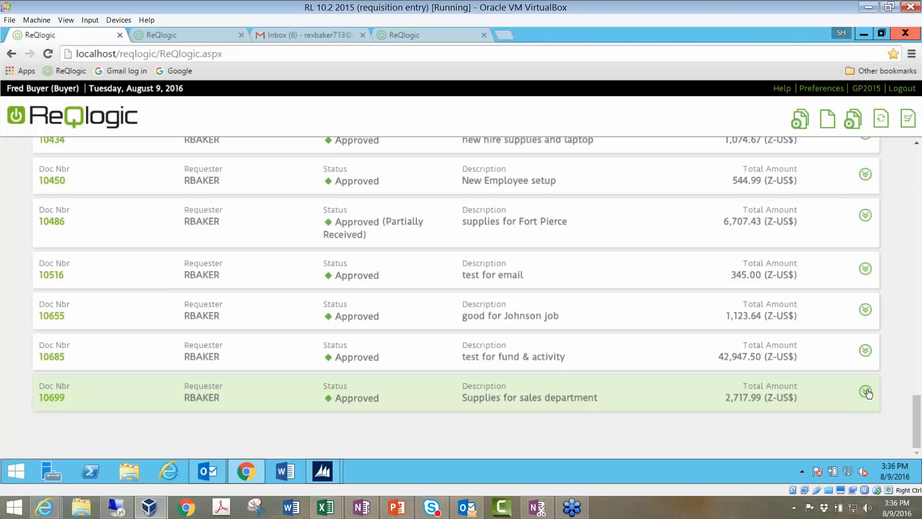
pyautogui.click(866, 392)
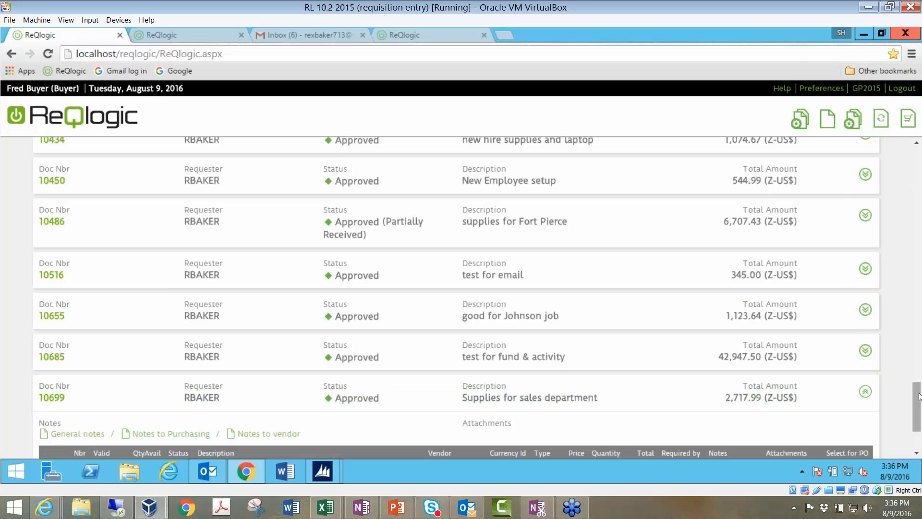
pyautogui.moveTo(919, 407); pyautogui.dragTo(884, 454)
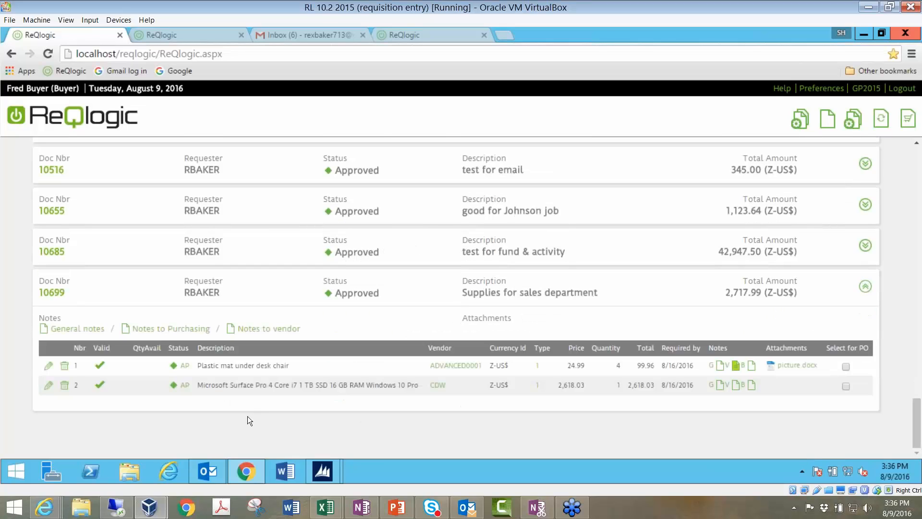
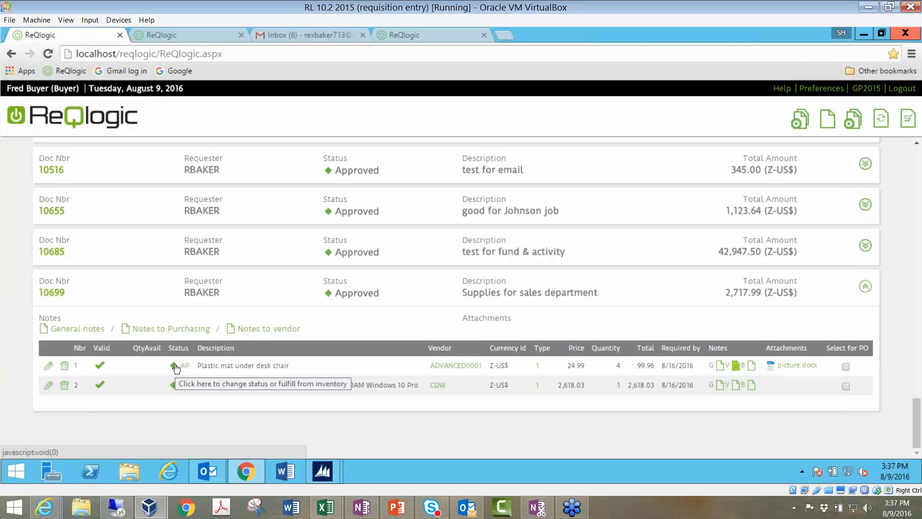
# Select the chair mat and Surface Pro lines for PO, create their purchase orders, and close the process results.
pyautogui.click(846, 386)
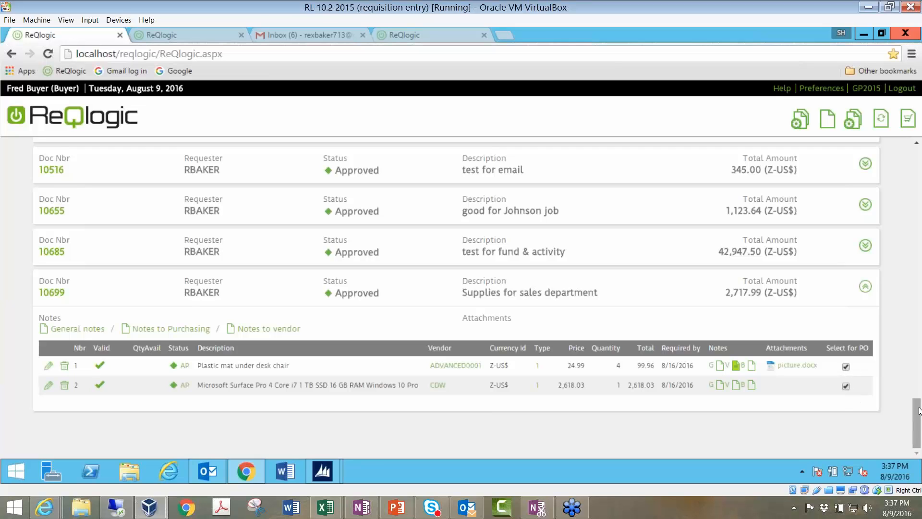
pyautogui.scroll(20, 921, 341)
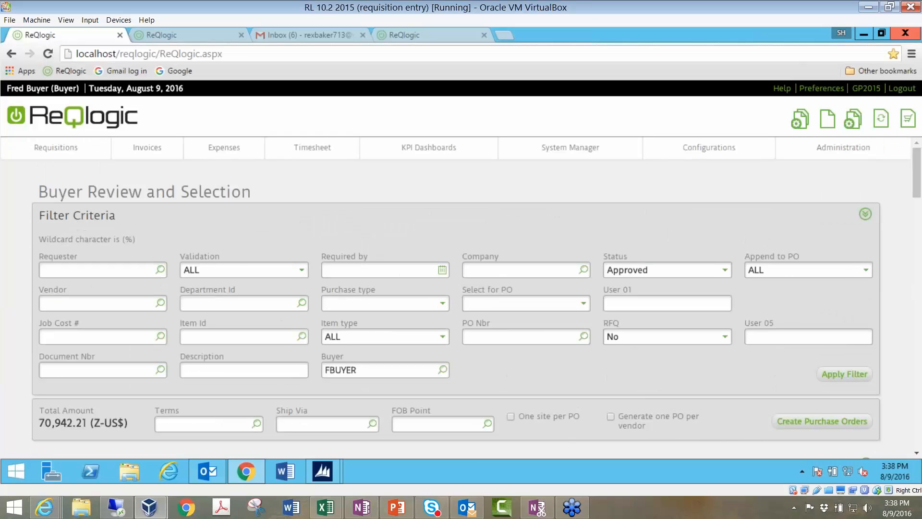
pyautogui.click(804, 423)
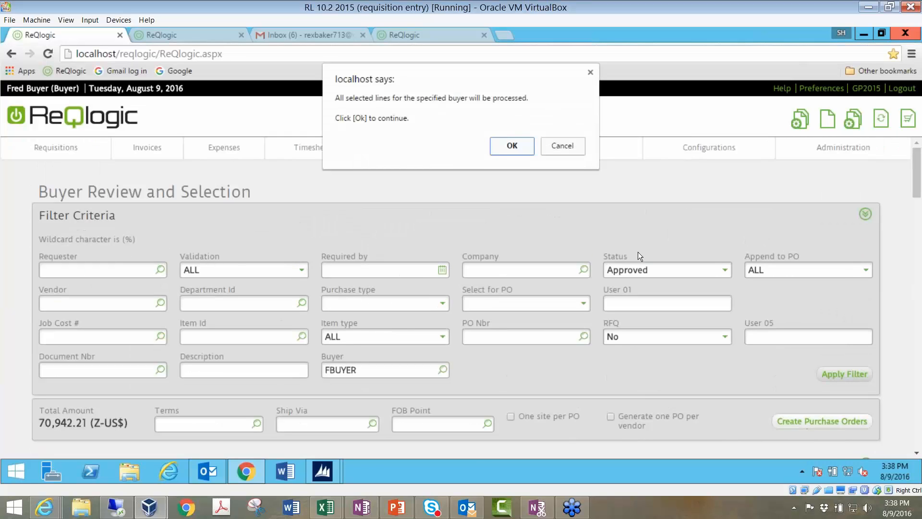
pyautogui.click(517, 145)
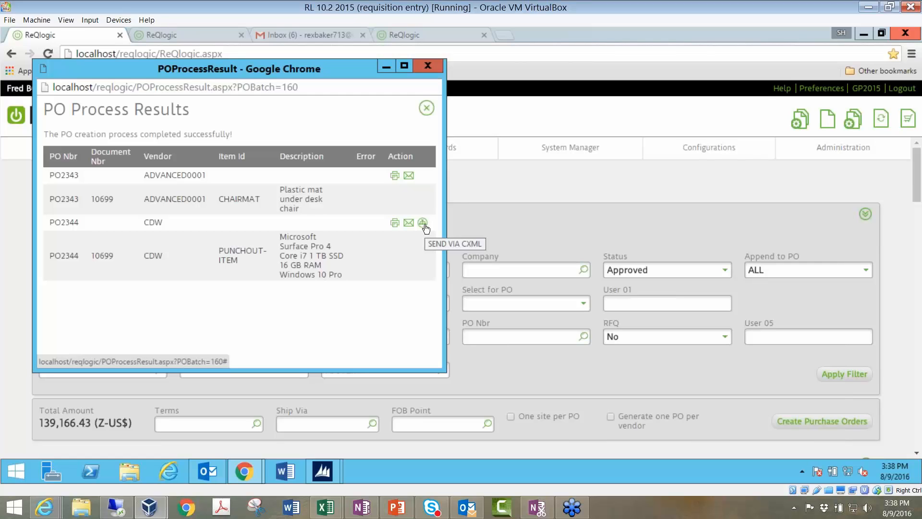
pyautogui.click(429, 67)
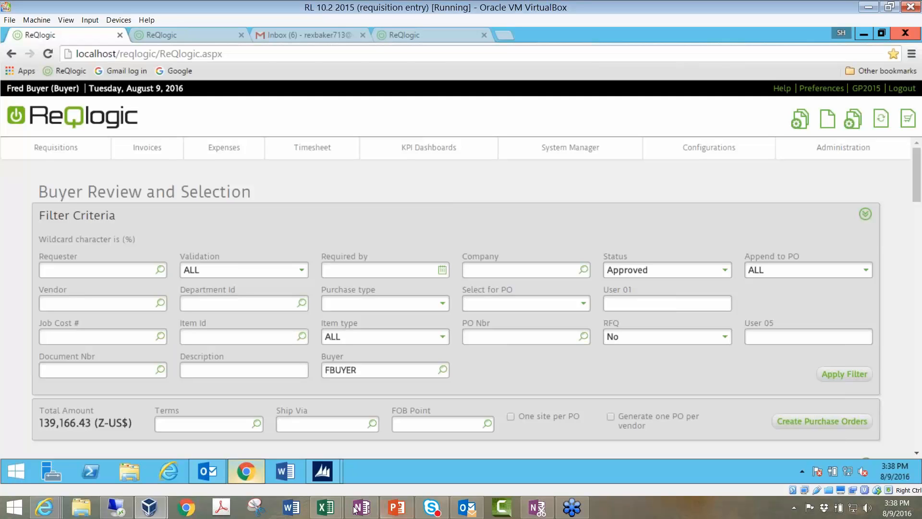
# Switch to Purchase Order Entry in Microsoft Dynamics GP and load the newest ADVANCED0001 purchase order from the PO number lookup.
pyautogui.moveTo(323, 471)
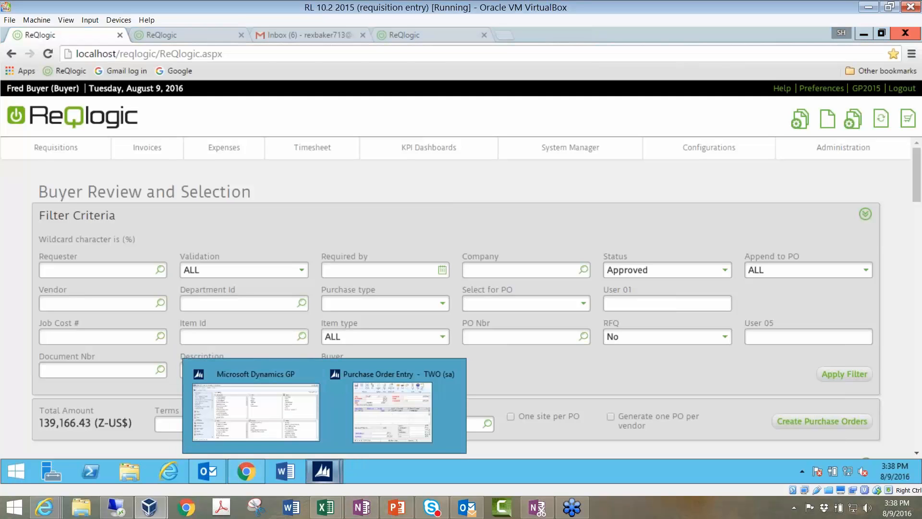
pyautogui.click(380, 420)
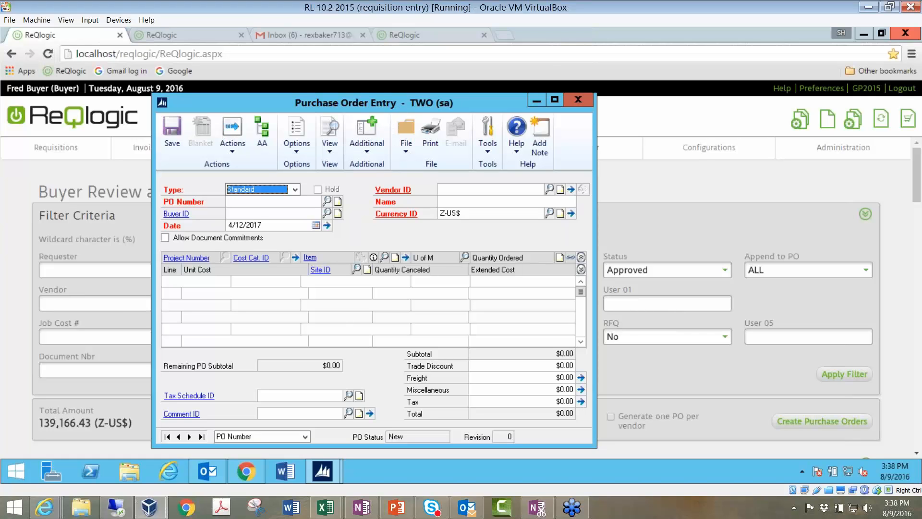
pyautogui.moveTo(402, 102); pyautogui.dragTo(469, 65)
pyautogui.click(394, 165)
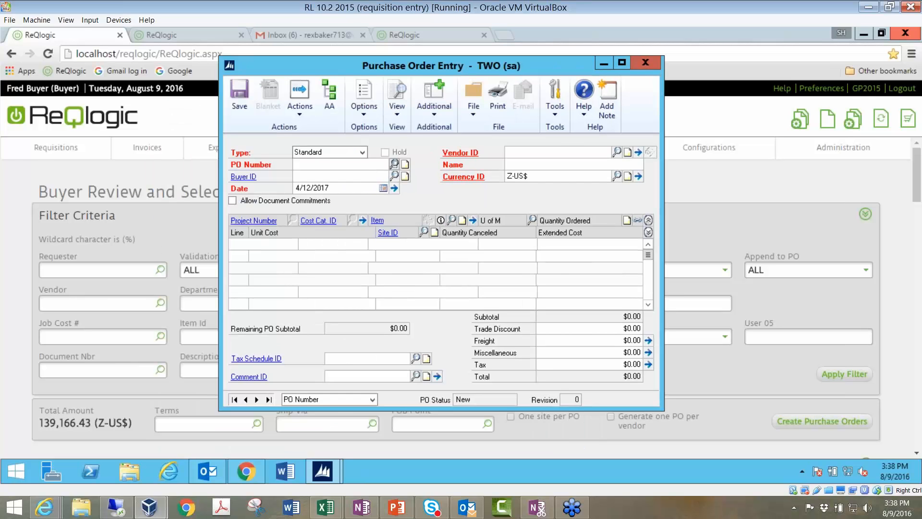
pyautogui.moveTo(543, 284); pyautogui.dragTo(543, 384)
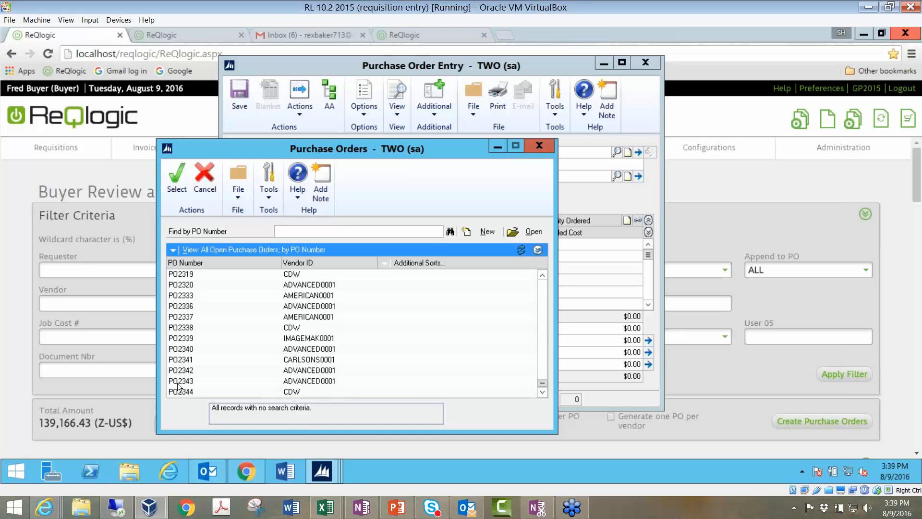
pyautogui.click(189, 383)
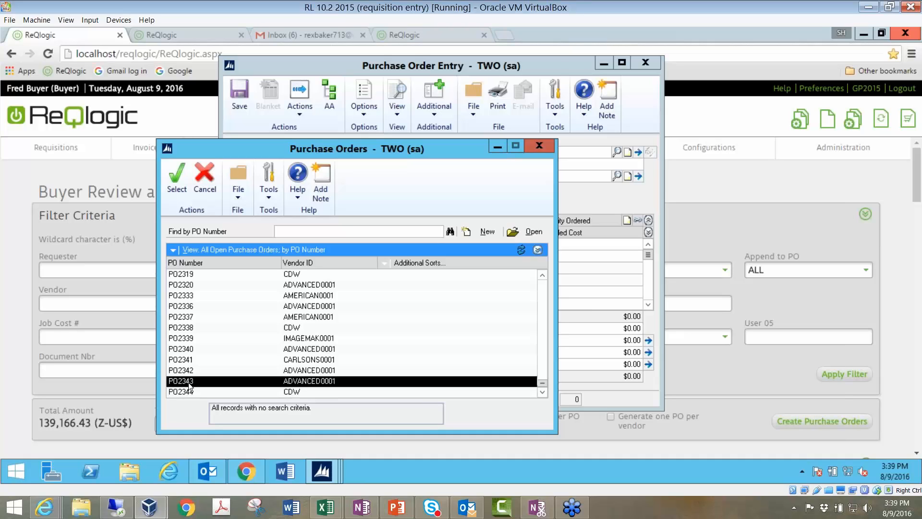
pyautogui.doubleClick(189, 382)
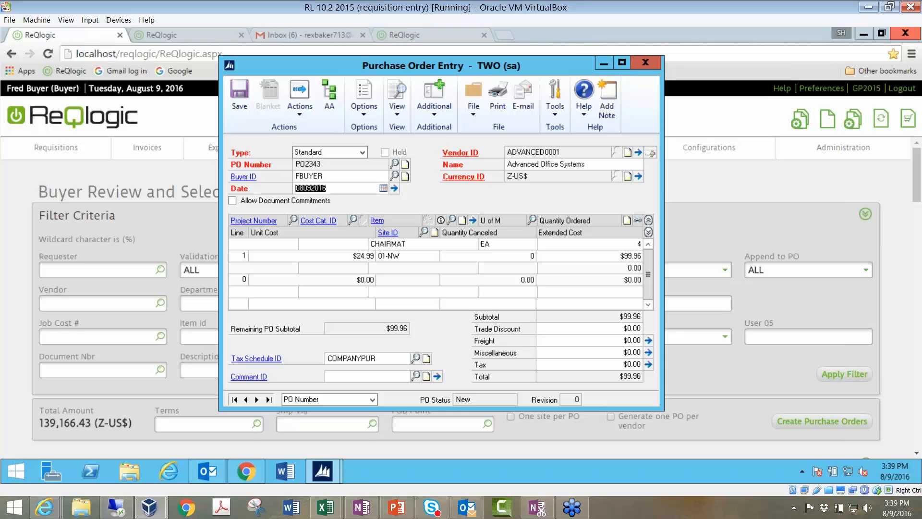
# View the note on the purchase order's CHAIRMAT line and close it.
pyautogui.click(361, 256)
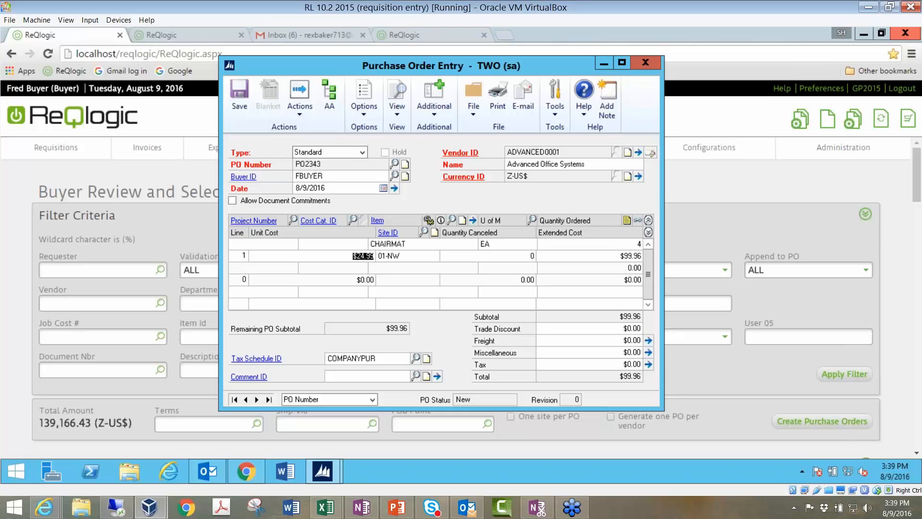
pyautogui.click(627, 220)
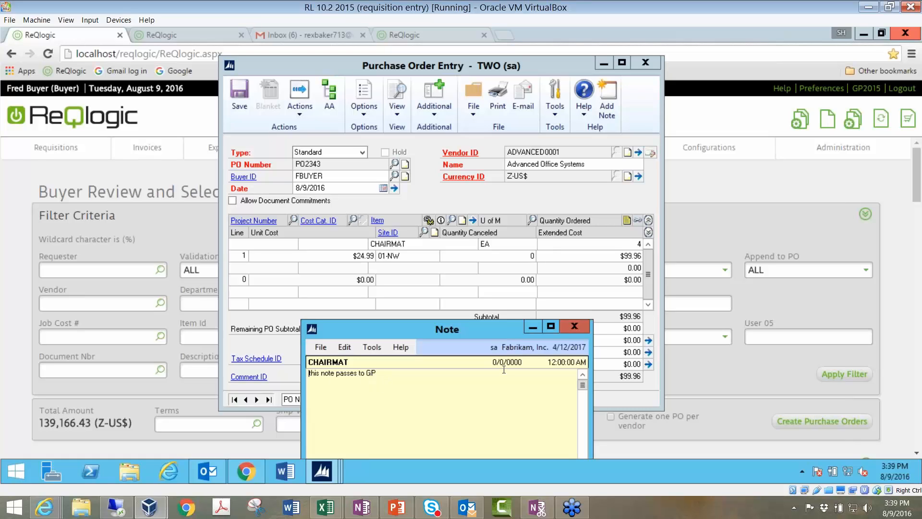
pyautogui.click(574, 326)
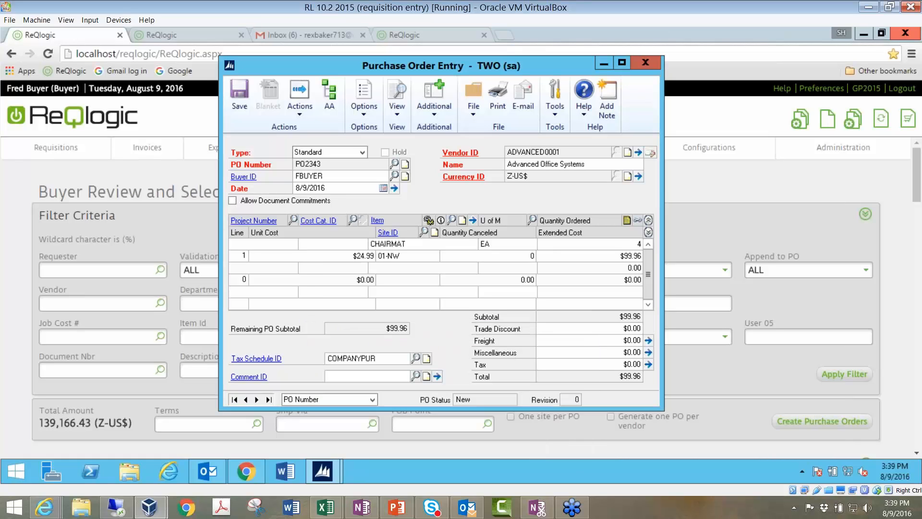
# Open the purchase order's ReQlogic Attachments and review its approval routing history.
pyautogui.click(433, 114)
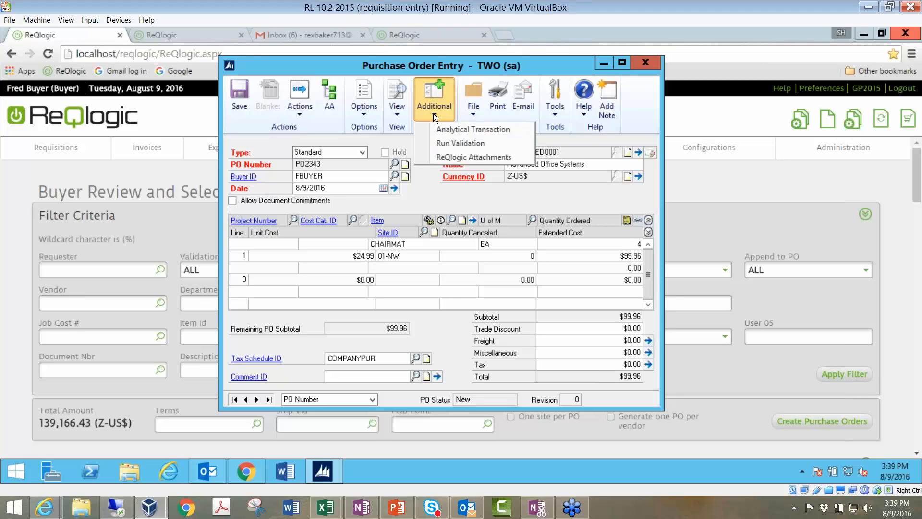
pyautogui.click(454, 158)
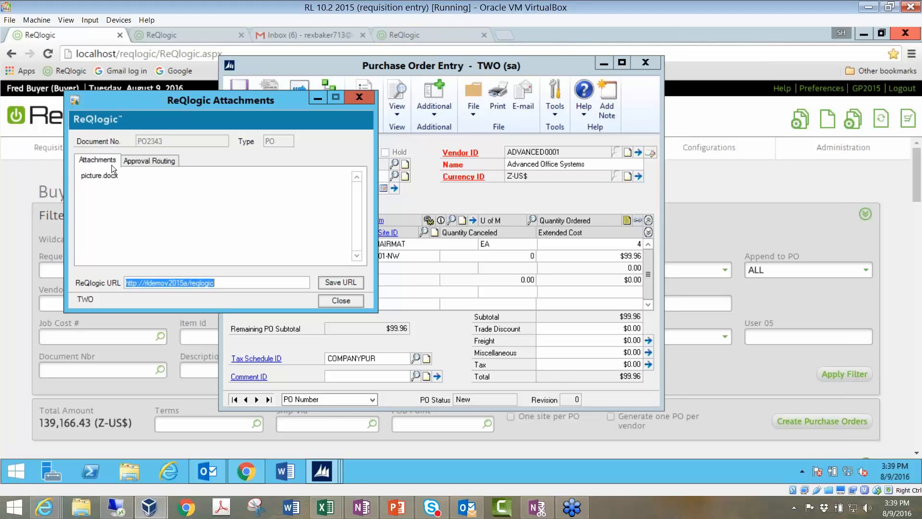
pyautogui.click(142, 160)
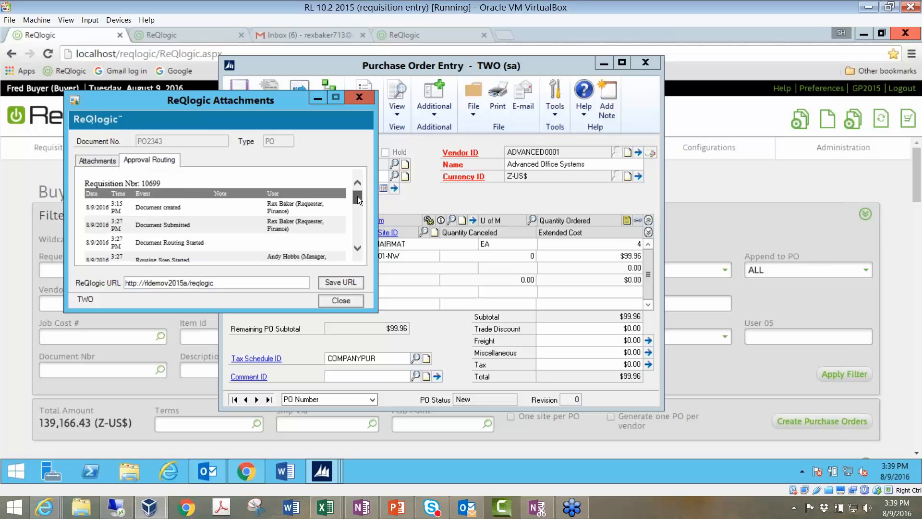
pyautogui.moveTo(358, 196); pyautogui.dragTo(358, 202)
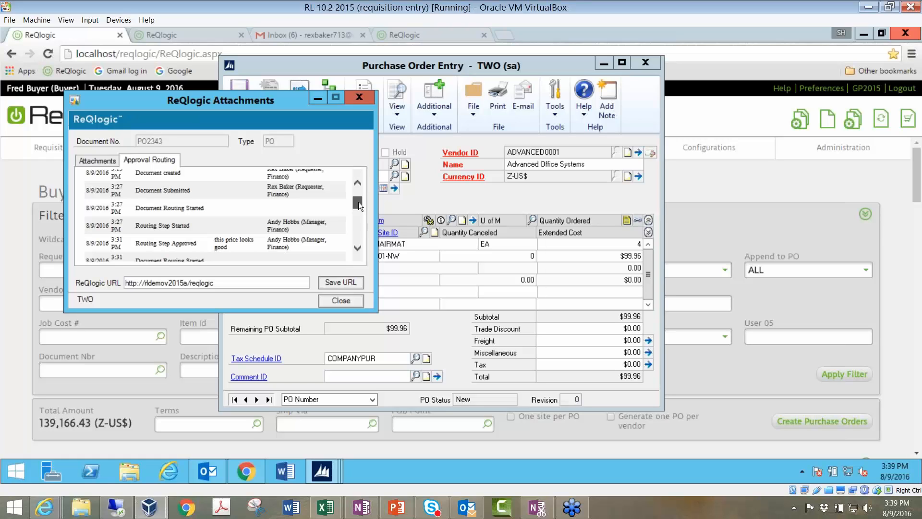
# Read the approval routing history through to its purchase order creation entries, return to its start, and close the attachments.
pyautogui.moveTo(358, 201); pyautogui.dragTo(360, 246)
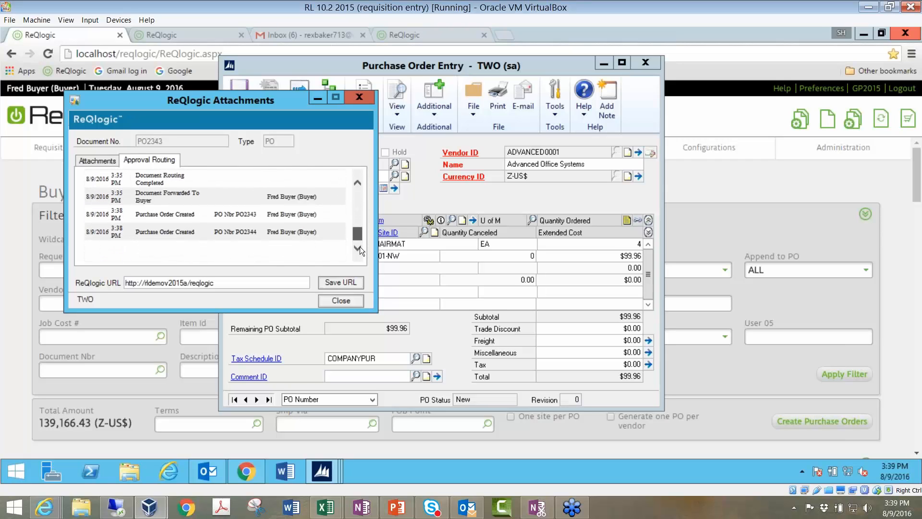
pyautogui.moveTo(356, 200); pyautogui.dragTo(351, 184)
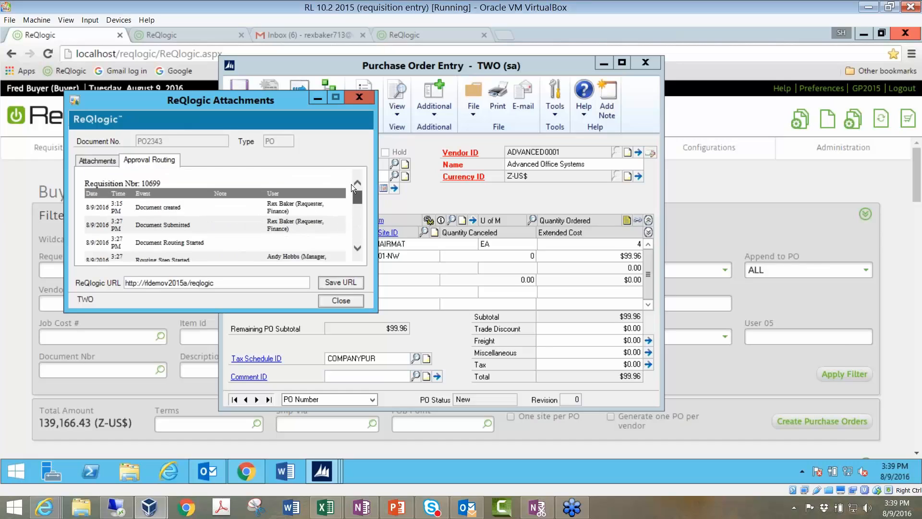
pyautogui.click(354, 302)
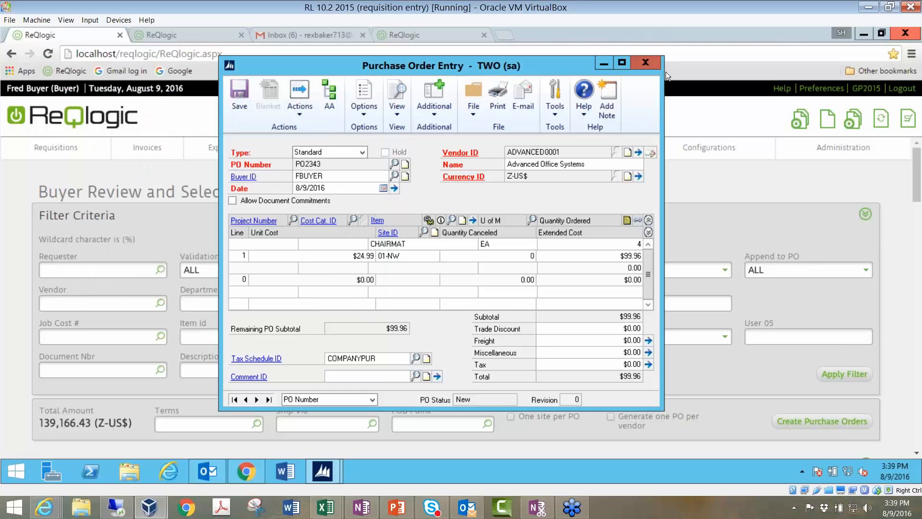
# Switch back to ReQlogic, log out of the buyer account, and log in with the requester's user ID.
pyautogui.click(605, 62)
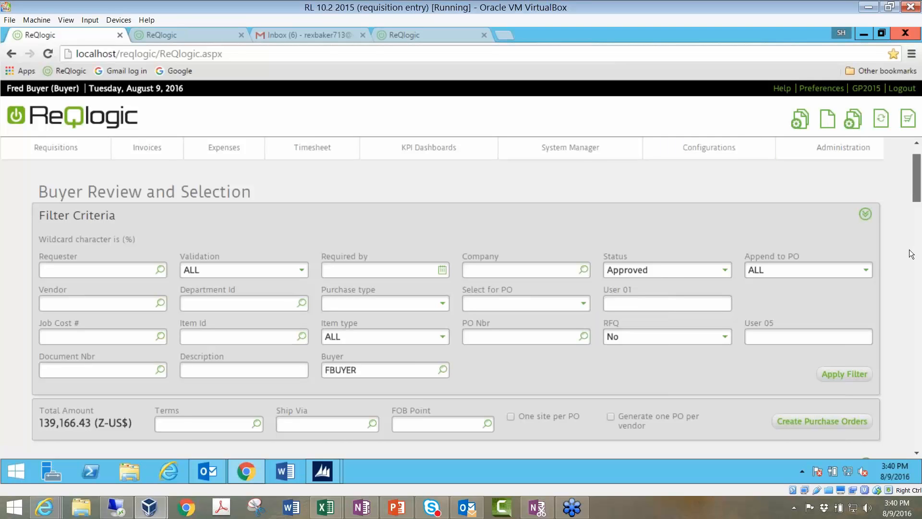
pyautogui.scroll(-9, 911, 253)
pyautogui.scroll(9, 912, 253)
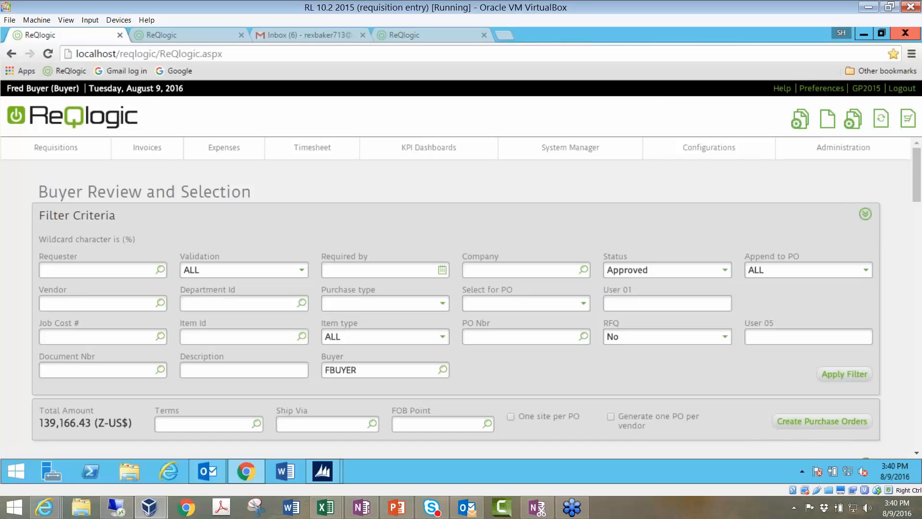
pyautogui.click(899, 91)
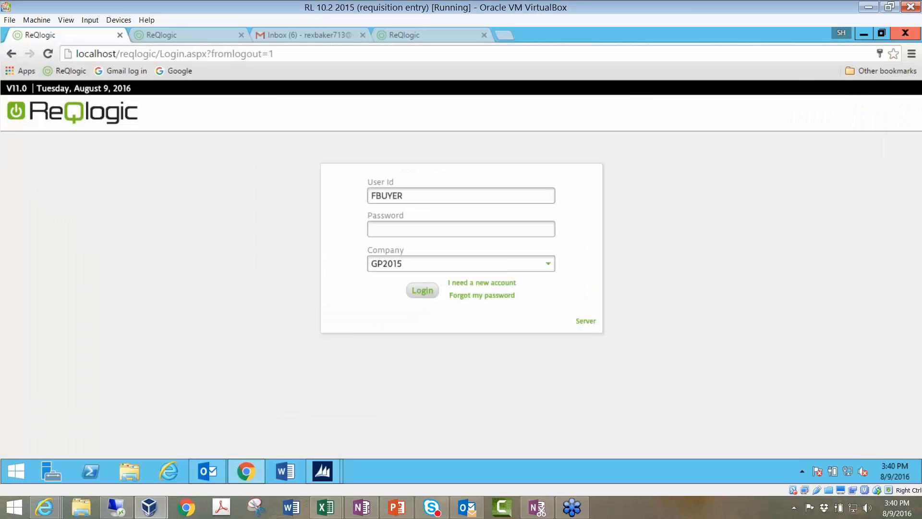
pyautogui.doubleClick(412, 196)
pyautogui.write('rbaker')
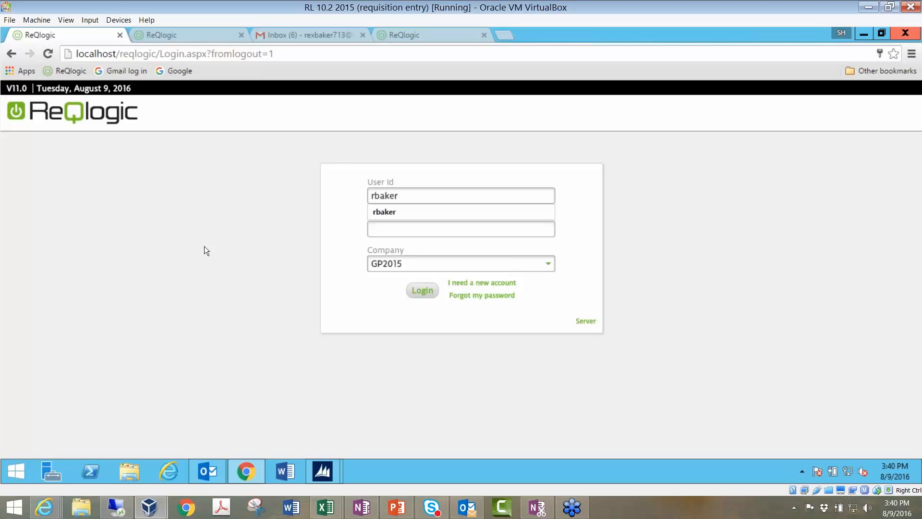
pyautogui.click(422, 290)
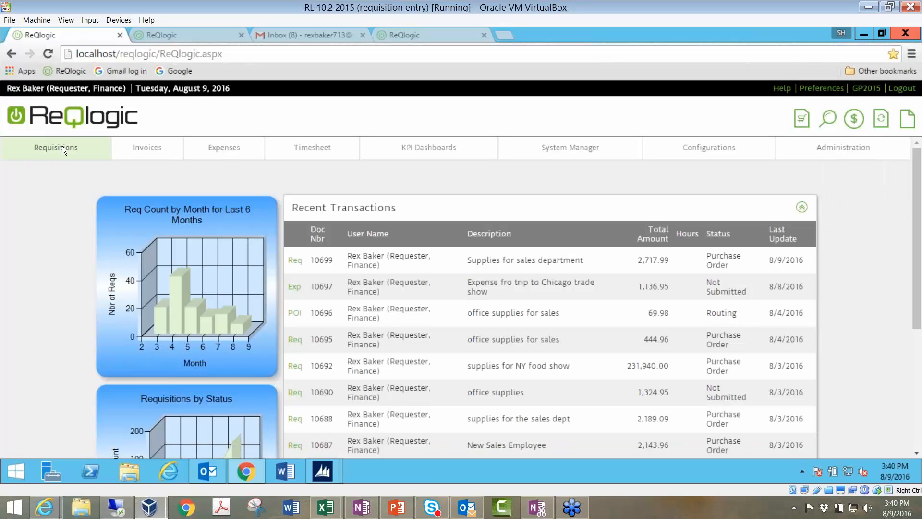
# Open Receiving for requisitions and list the requester's lines awaiting receipt.
pyautogui.click(62, 145)
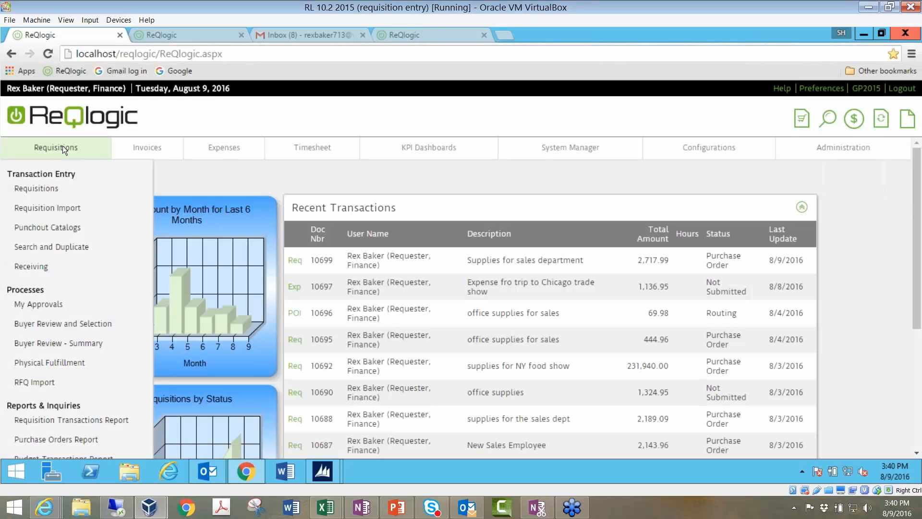
pyautogui.click(34, 268)
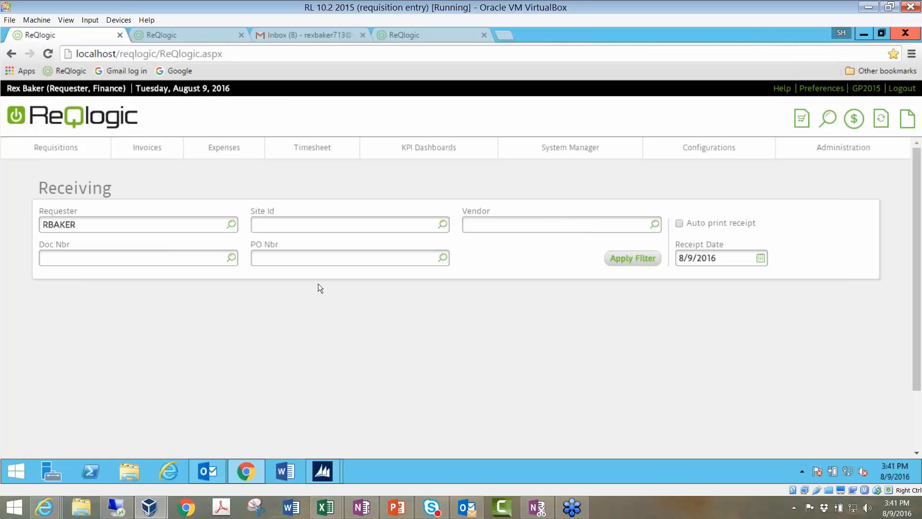
pyautogui.click(628, 260)
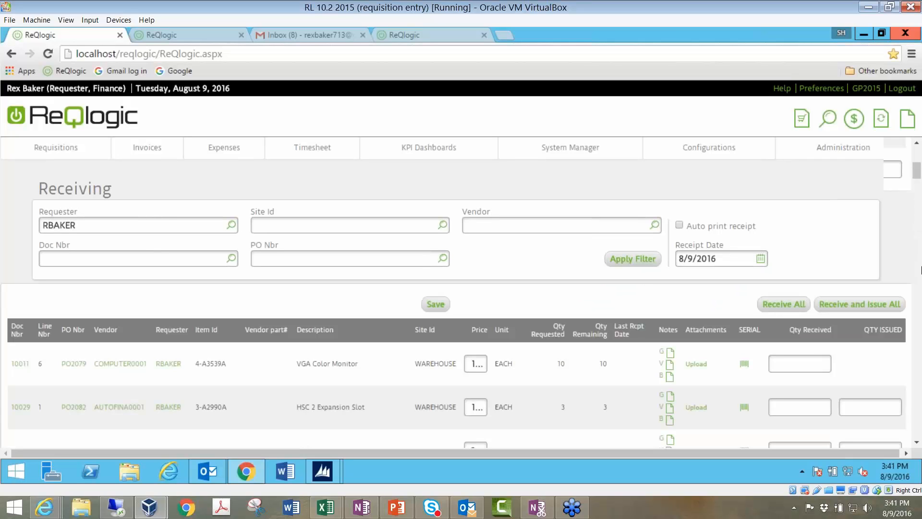
# Receive 4 chair mats and 1 Surface Pro on the newest requisition's lines, and save the receipts.
pyautogui.moveTo(918, 156); pyautogui.dragTo(918, 230)
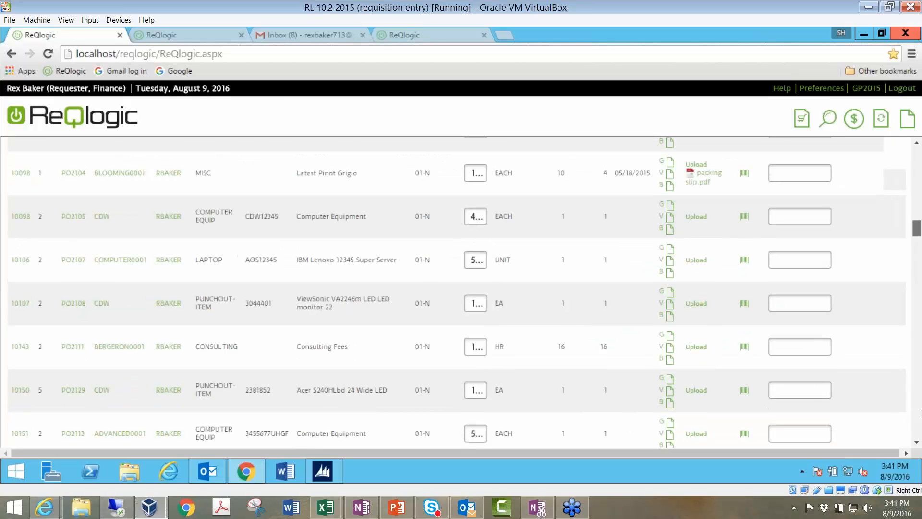
pyautogui.moveTo(921, 410); pyautogui.dragTo(921, 435)
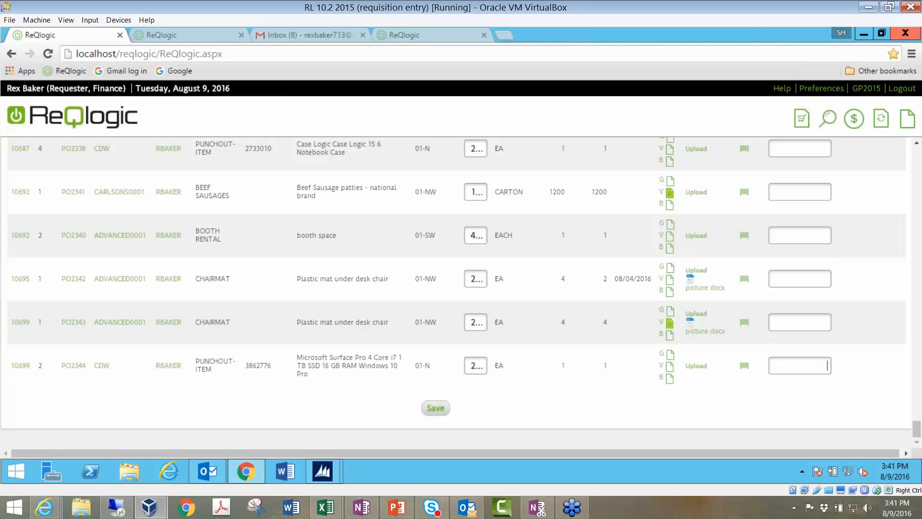
pyautogui.click(825, 320)
pyautogui.write('4')
pyautogui.click(437, 409)
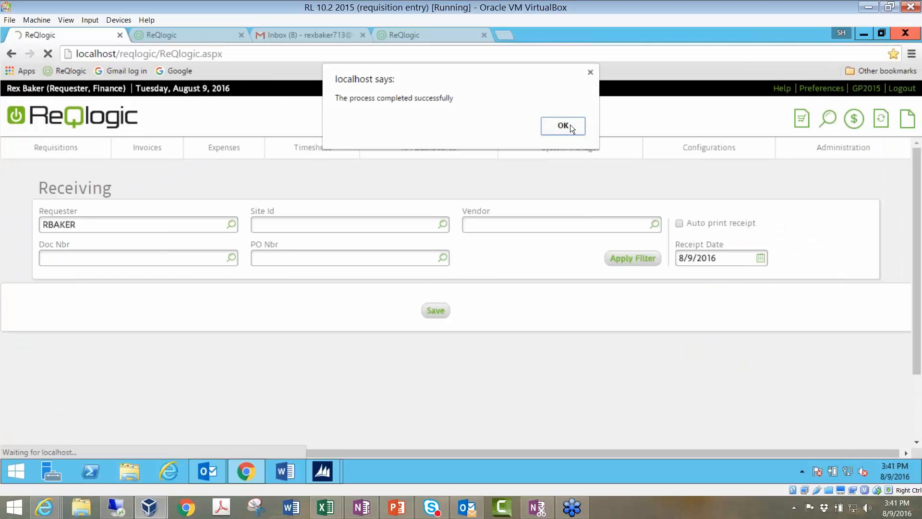
pyautogui.click(570, 125)
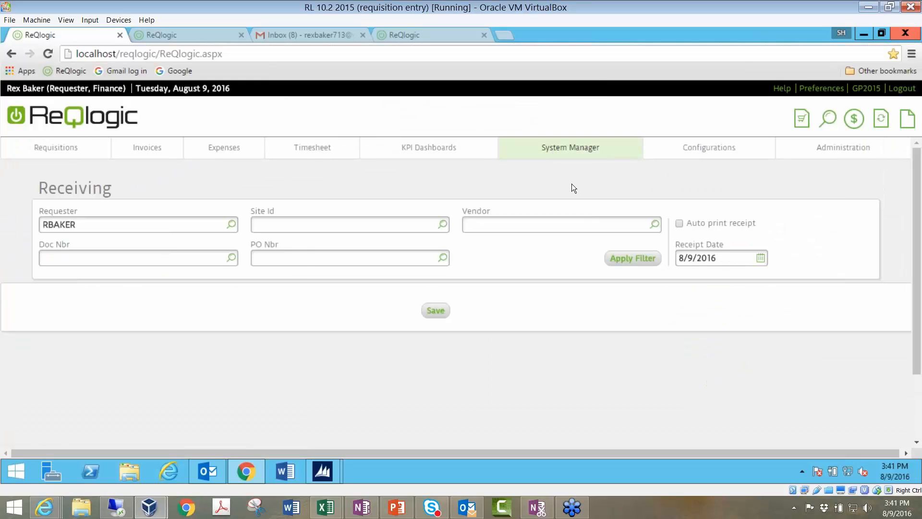
pyautogui.moveTo(38, 147)
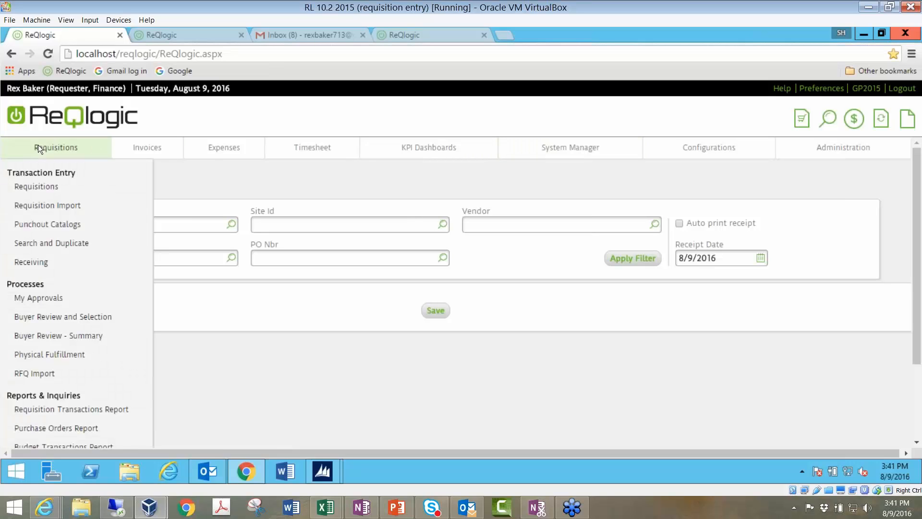
pyautogui.click(31, 185)
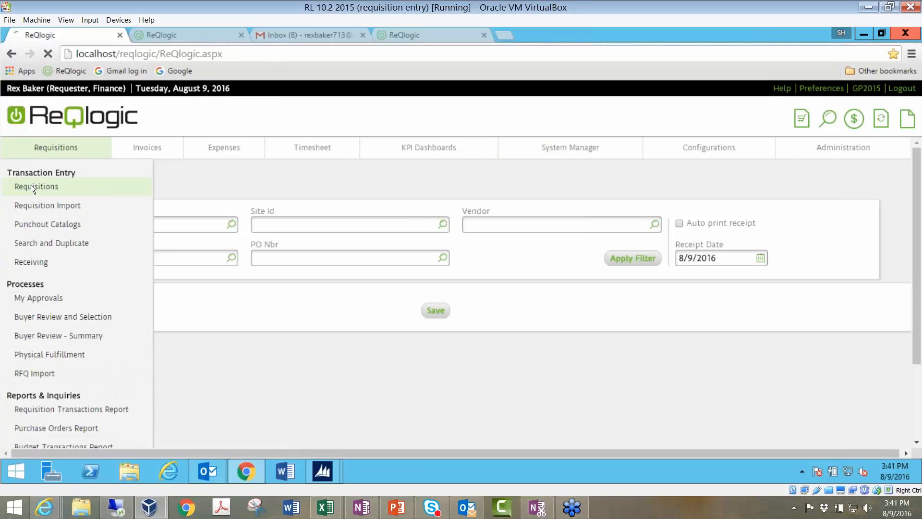
pyautogui.scroll(-3, 921, 303)
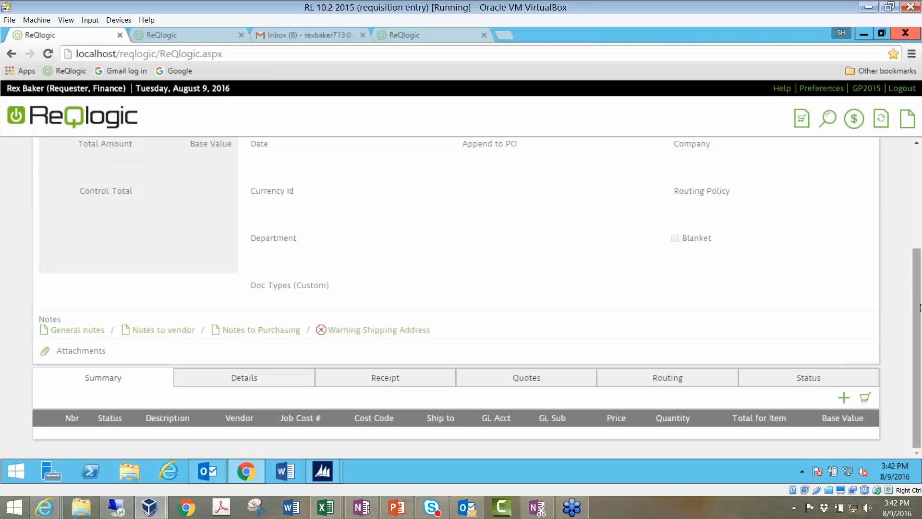
pyautogui.click(381, 379)
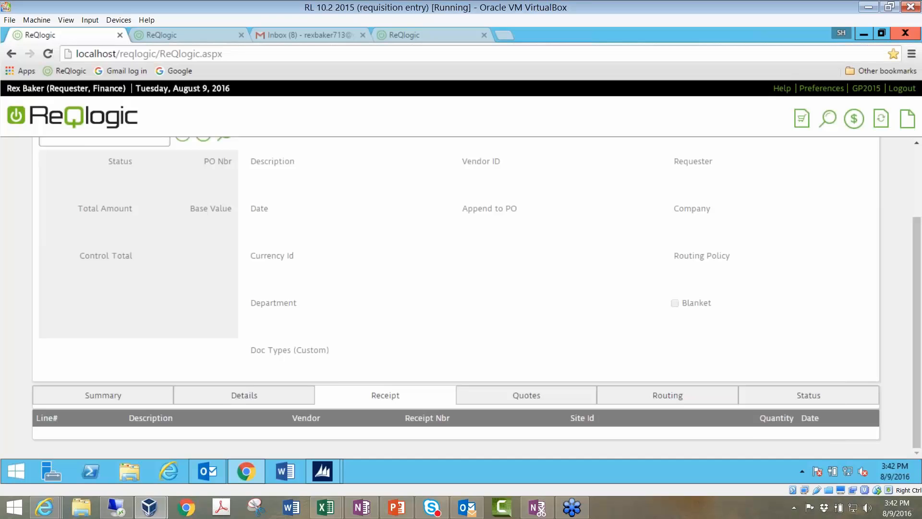
pyautogui.click(793, 398)
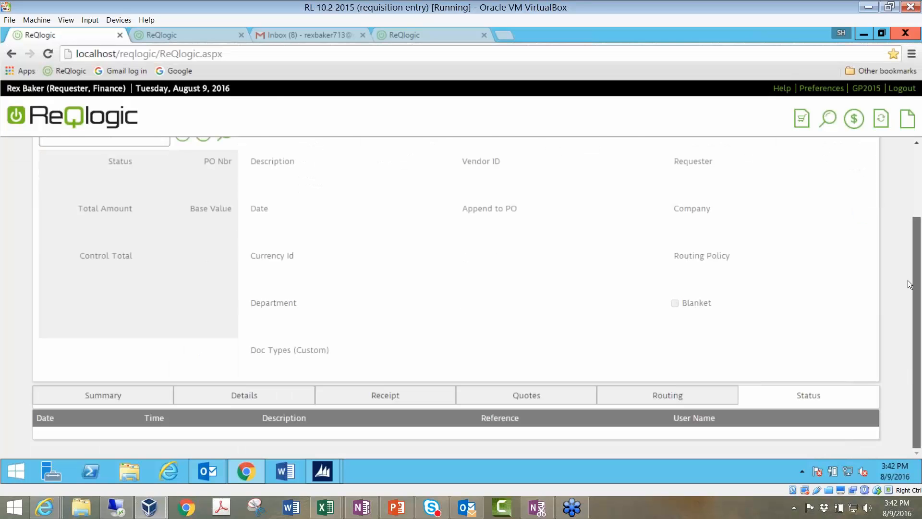
pyautogui.scroll(2, 890, 240)
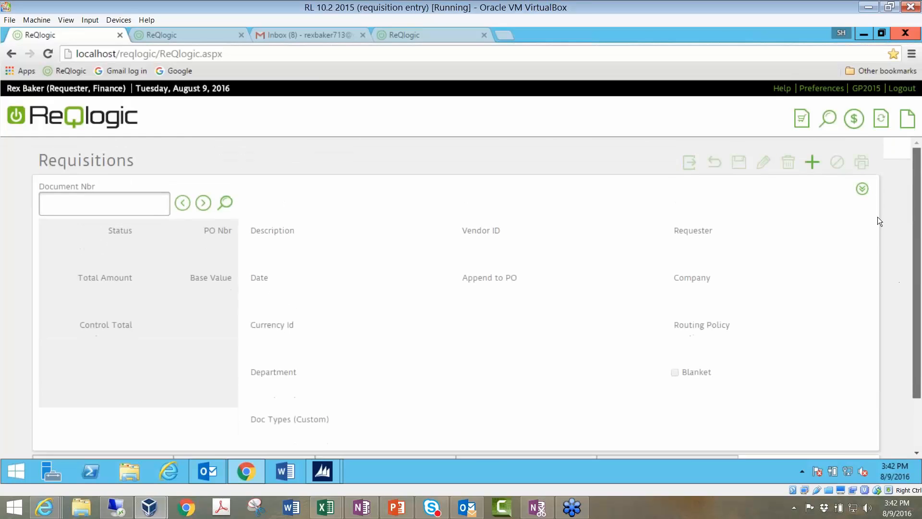
pyautogui.click(39, 148)
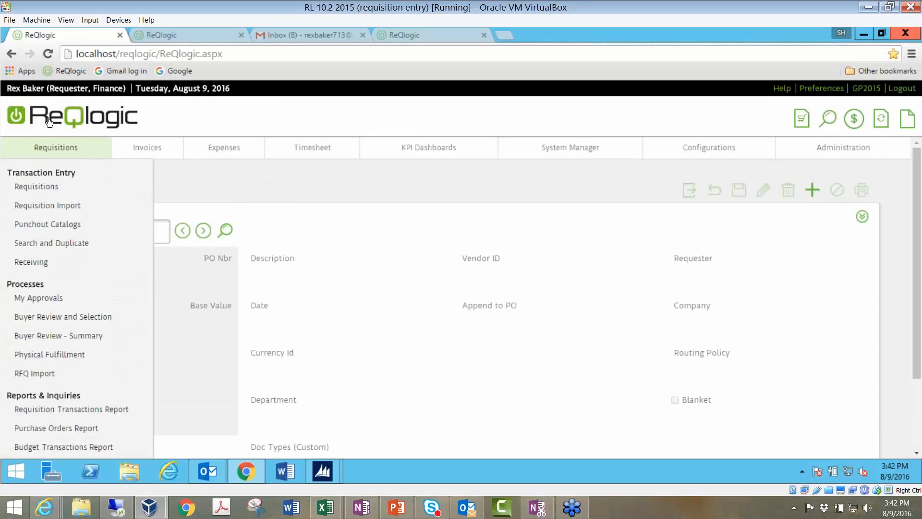
# Open the "Supplies for sales department" requisition from the home page's recent transactions and review its status, lines and receipts.
pyautogui.click(52, 117)
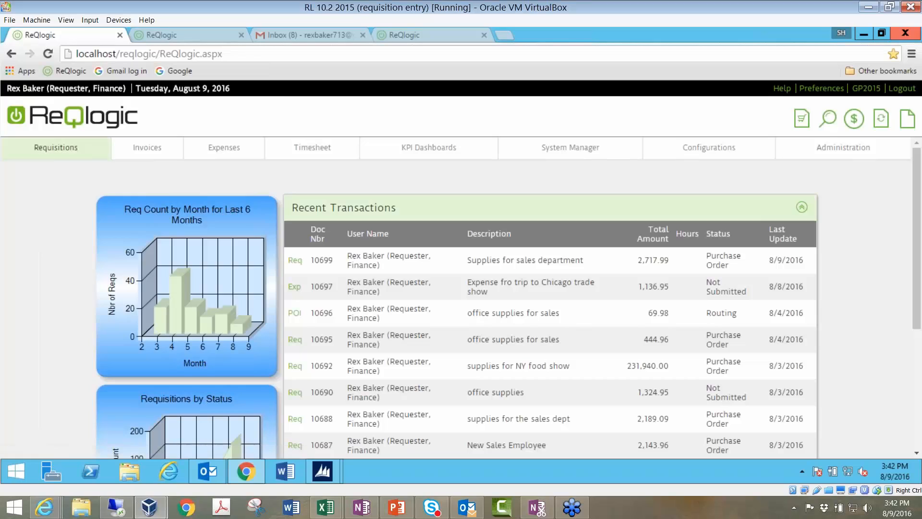
pyautogui.click(295, 261)
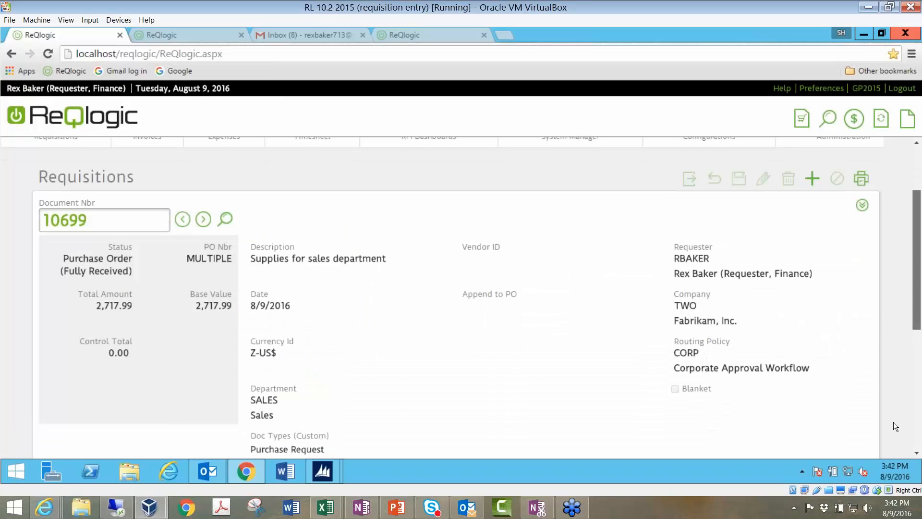
pyautogui.scroll(-5, 893, 421)
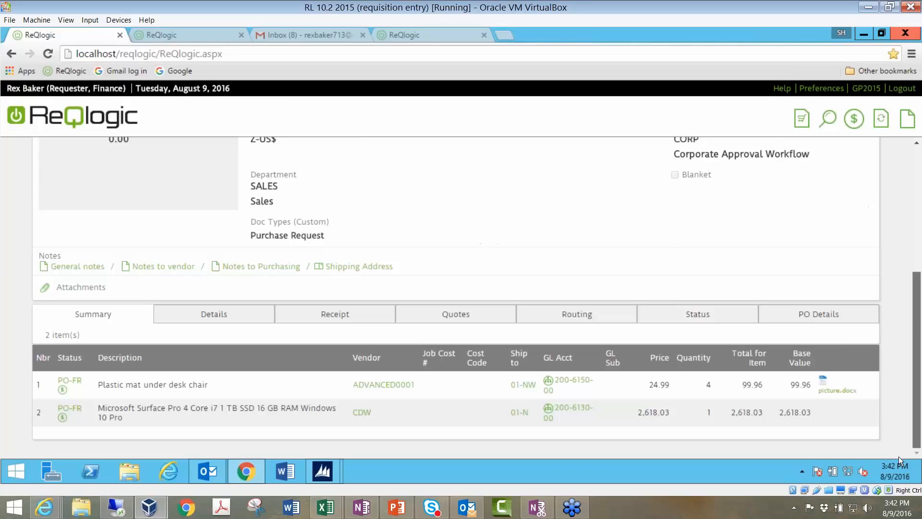
pyautogui.click(336, 315)
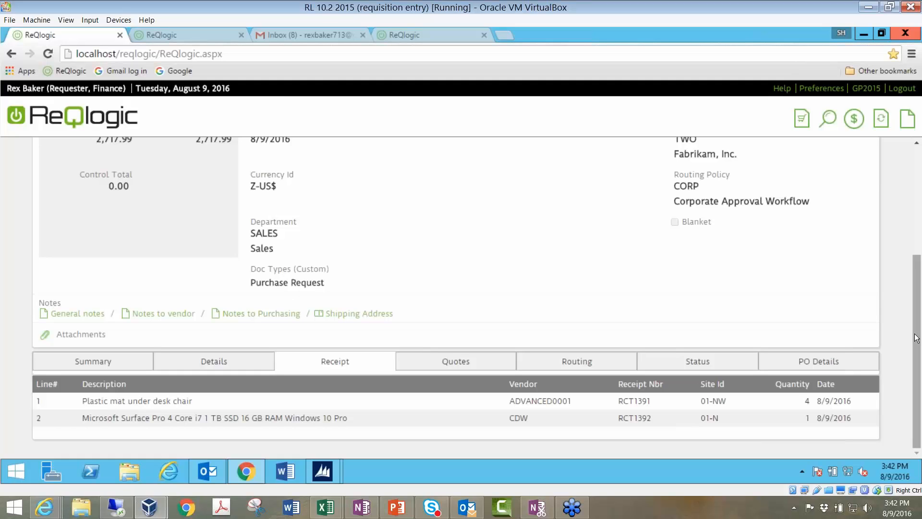
pyautogui.moveTo(917, 338); pyautogui.dragTo(918, 193)
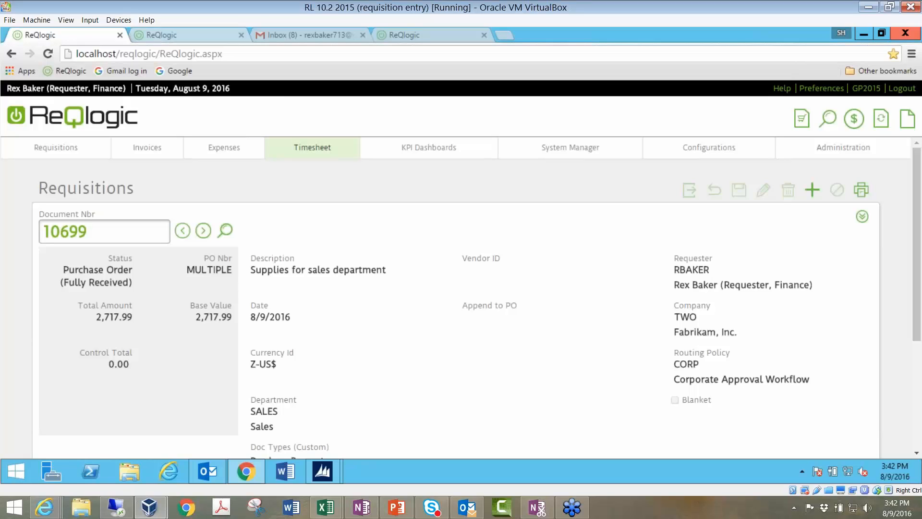
# Open PO Invoice Entry, start a new invoice record, and look over its header fields.
pyautogui.click(157, 146)
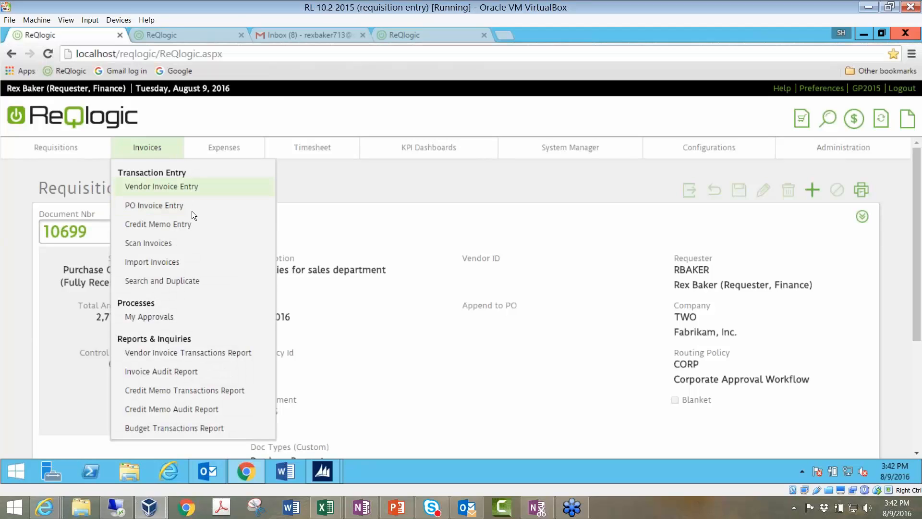
pyautogui.click(161, 207)
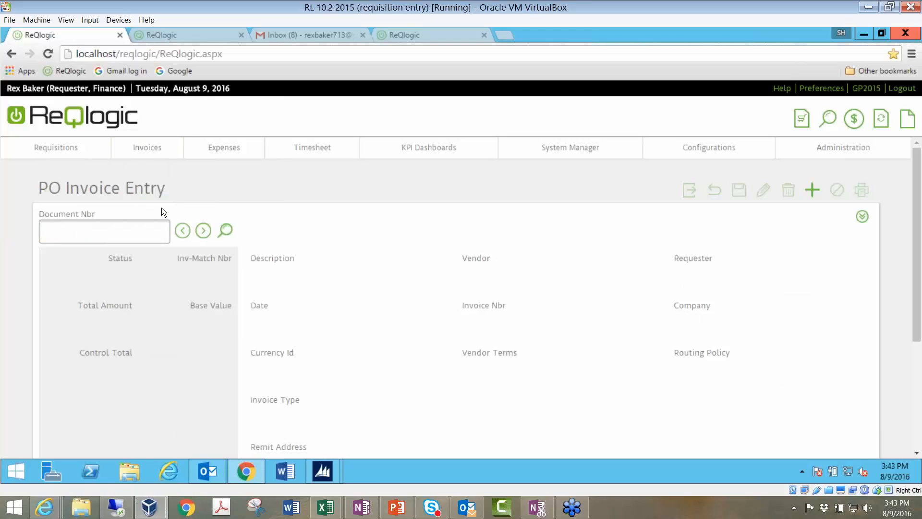
pyautogui.click(813, 190)
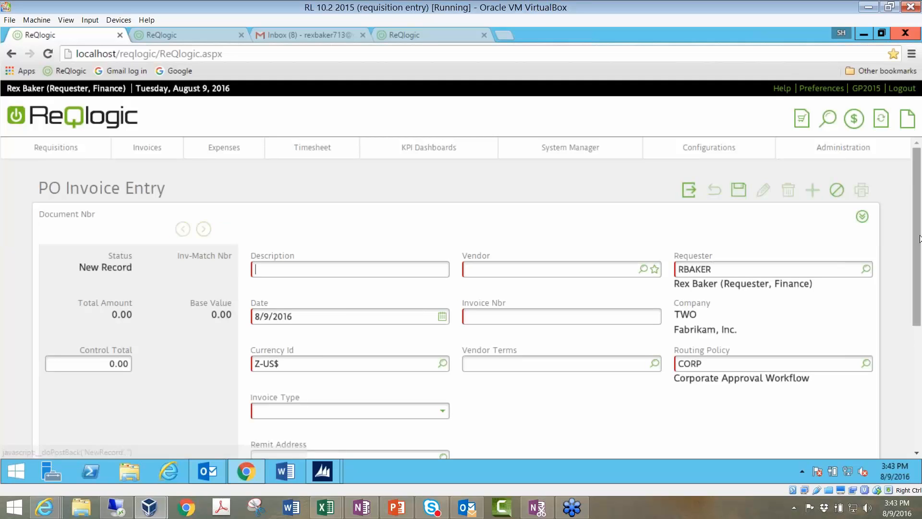
pyautogui.moveTo(920, 273); pyautogui.dragTo(913, 308)
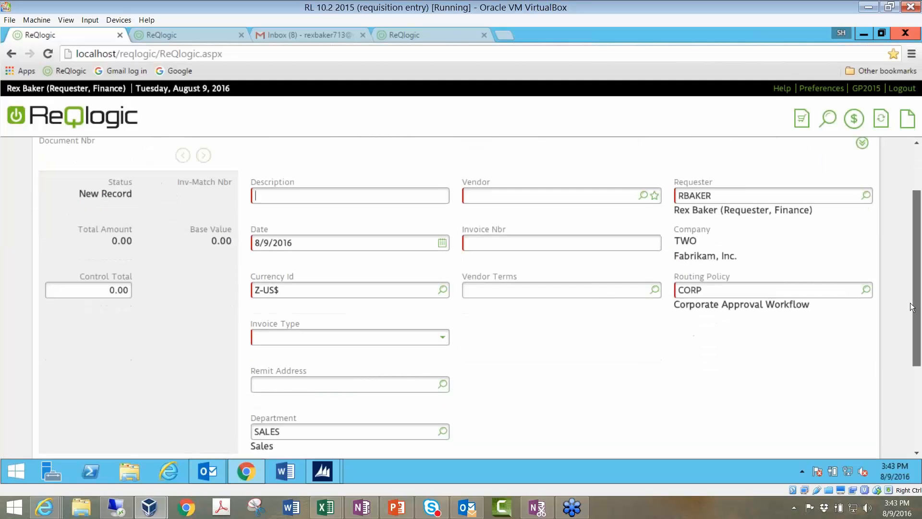
pyautogui.scroll(-1, 912, 303)
pyautogui.scroll(1, 912, 298)
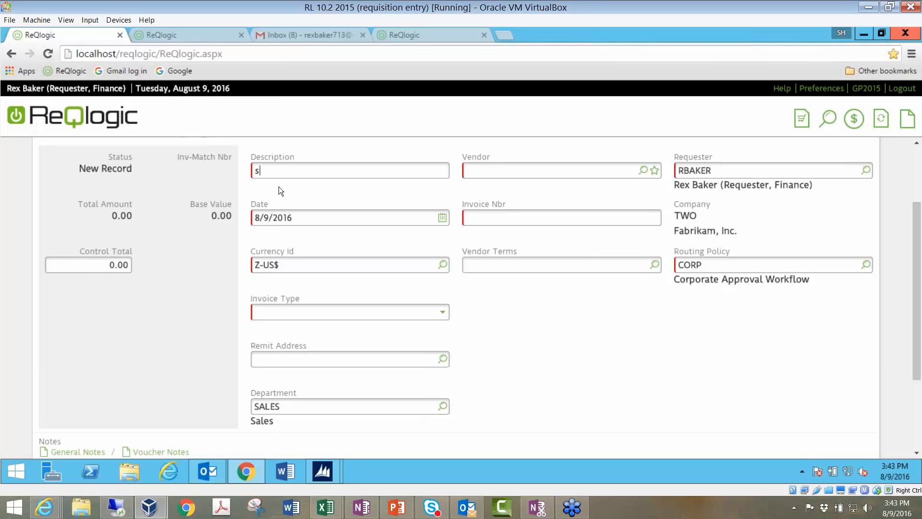
# Describe the new PO invoice as "supplies for sales" and choose Advanced Office Systems as its vendor.
pyautogui.write('for sales')
pyautogui.click(643, 170)
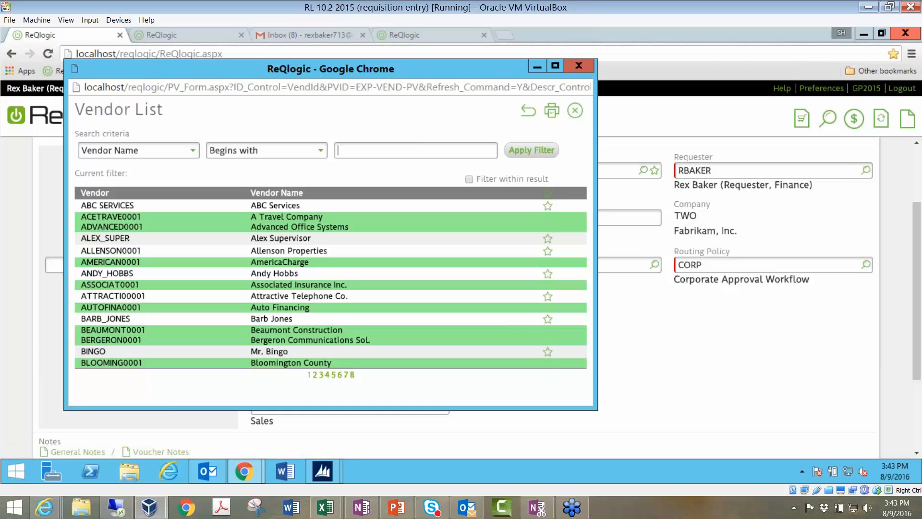
pyautogui.click(115, 227)
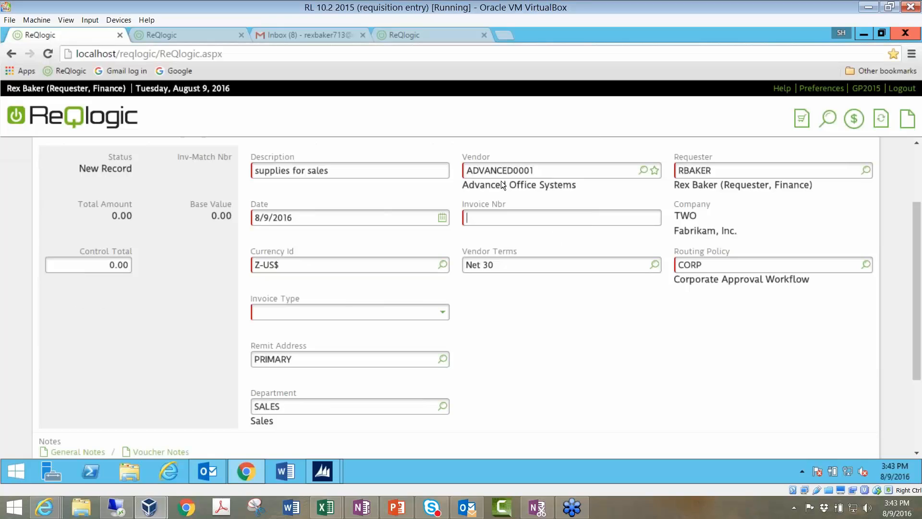
# Enter the vendor's invoice number, set the invoice type to Match to PO, and save the invoice header.
pyautogui.write('45373')
pyautogui.click(444, 311)
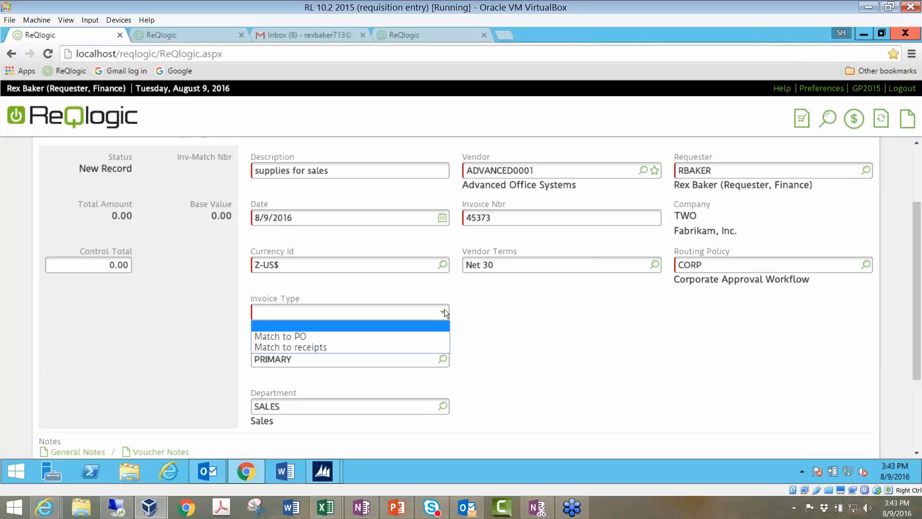
pyautogui.click(278, 336)
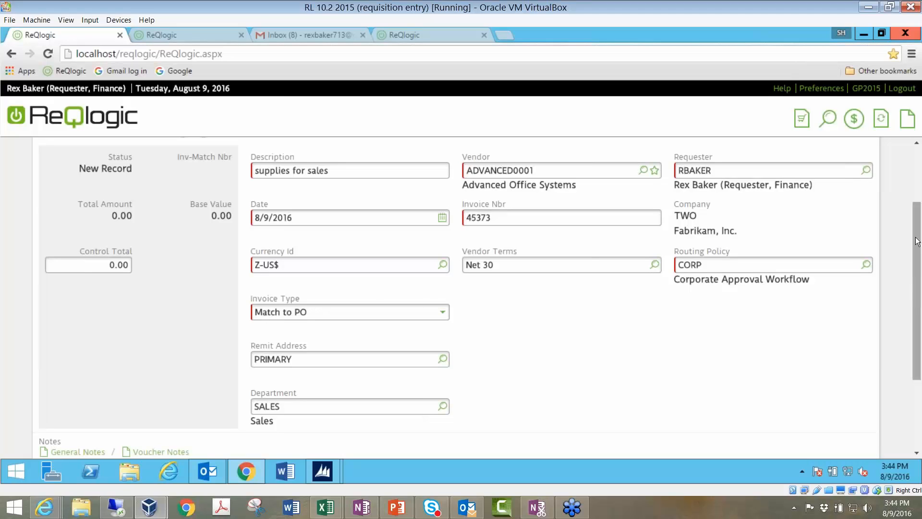
pyautogui.moveTo(917, 241); pyautogui.dragTo(918, 188)
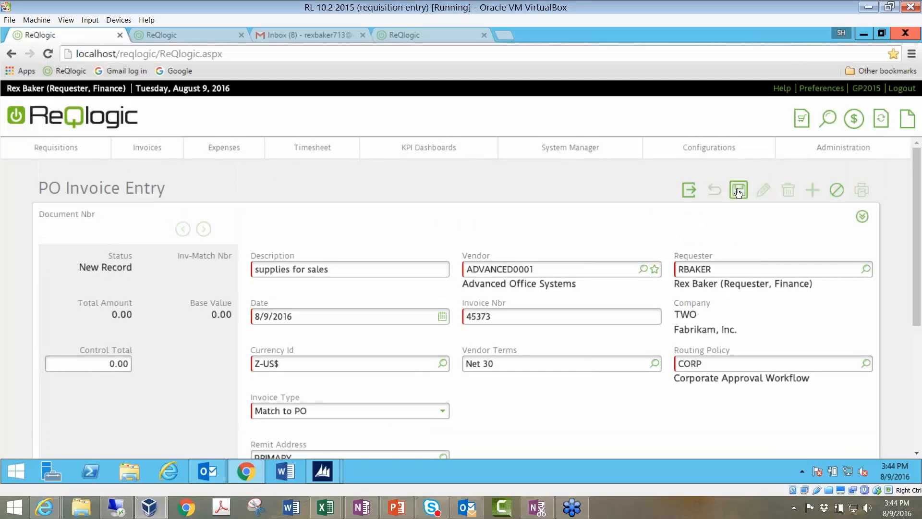
pyautogui.click(739, 191)
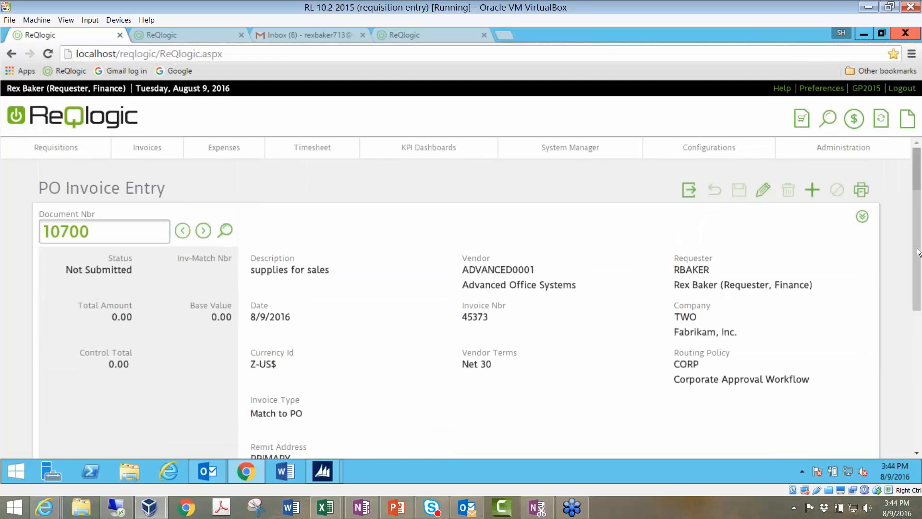
# Try to match the invoice to the vendor's open purchase order with the highest PO number.
pyautogui.scroll(-3, 912, 307)
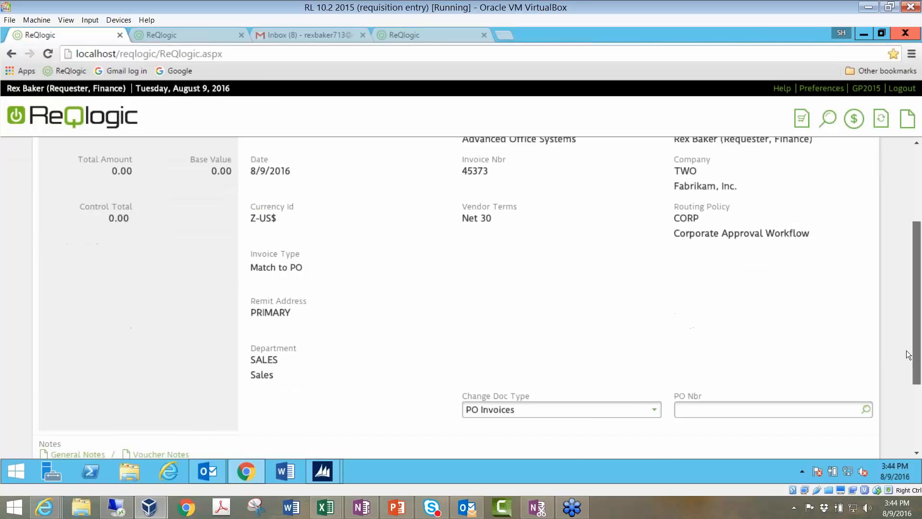
pyautogui.scroll(-2, 910, 354)
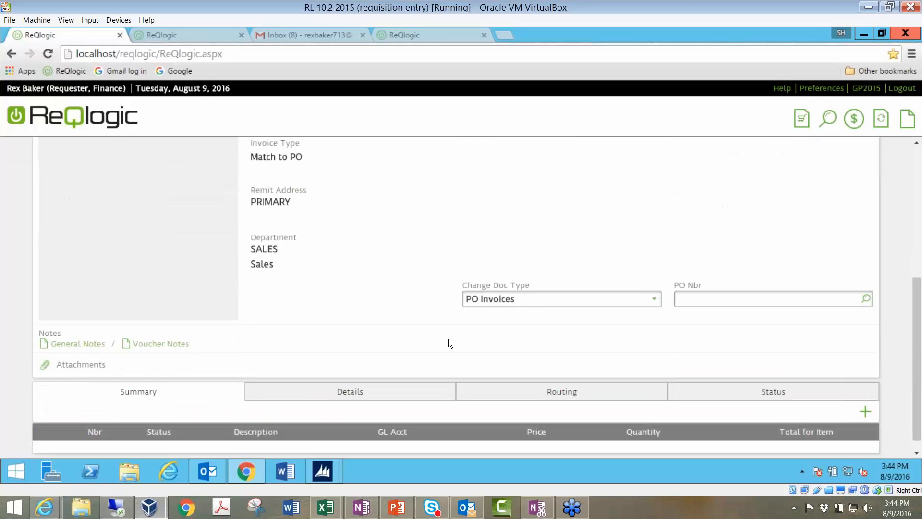
pyautogui.click(866, 299)
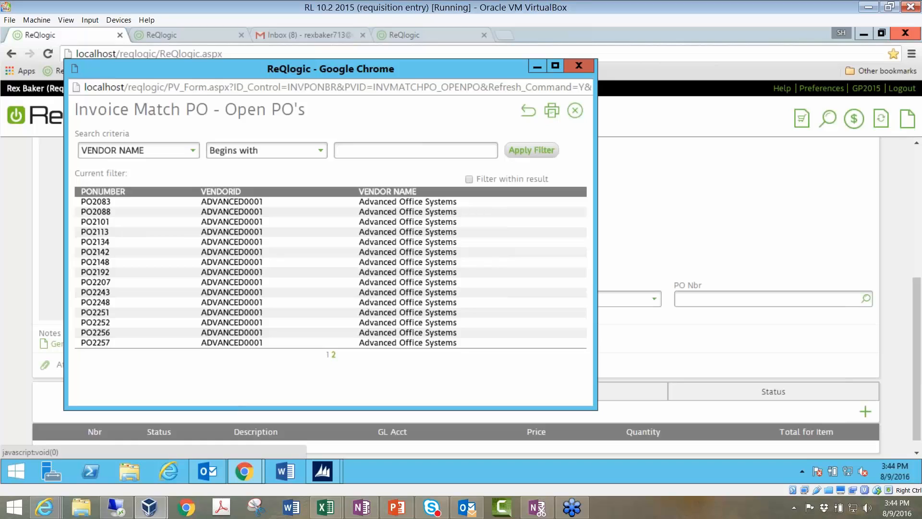
pyautogui.click(110, 191)
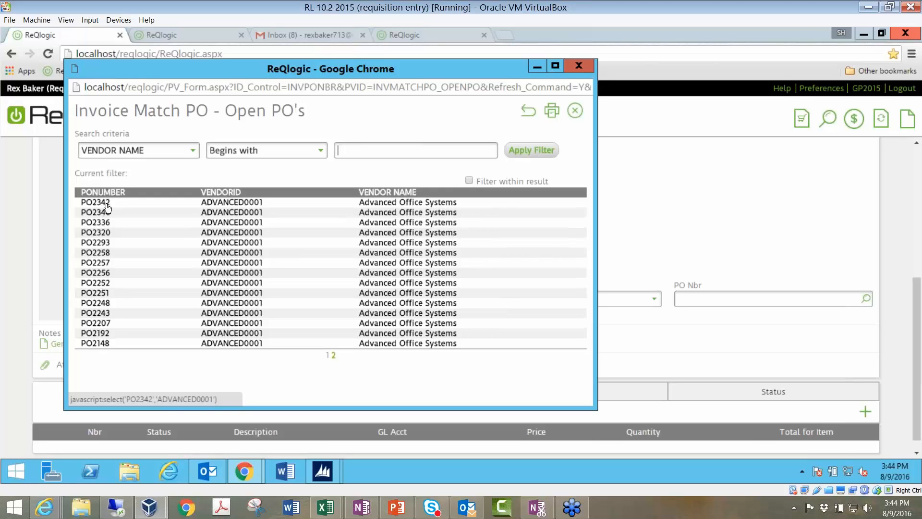
pyautogui.click(107, 207)
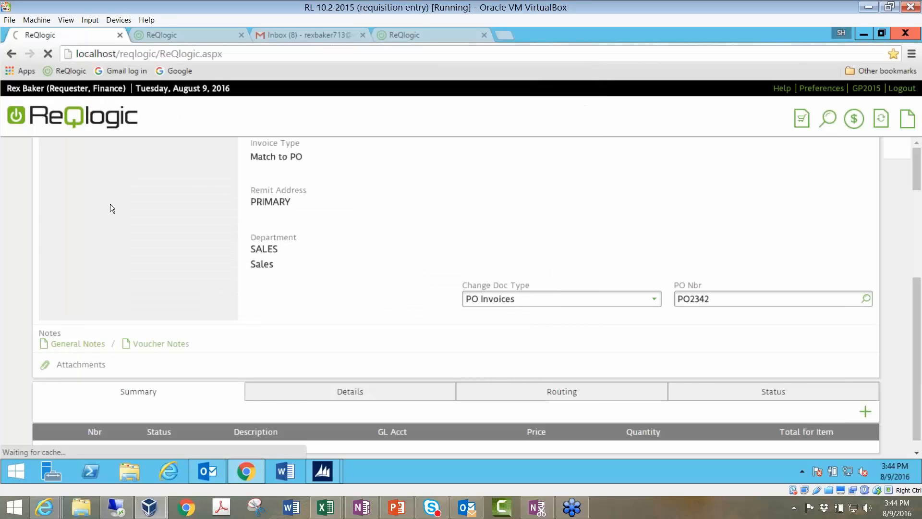
pyautogui.click(577, 155)
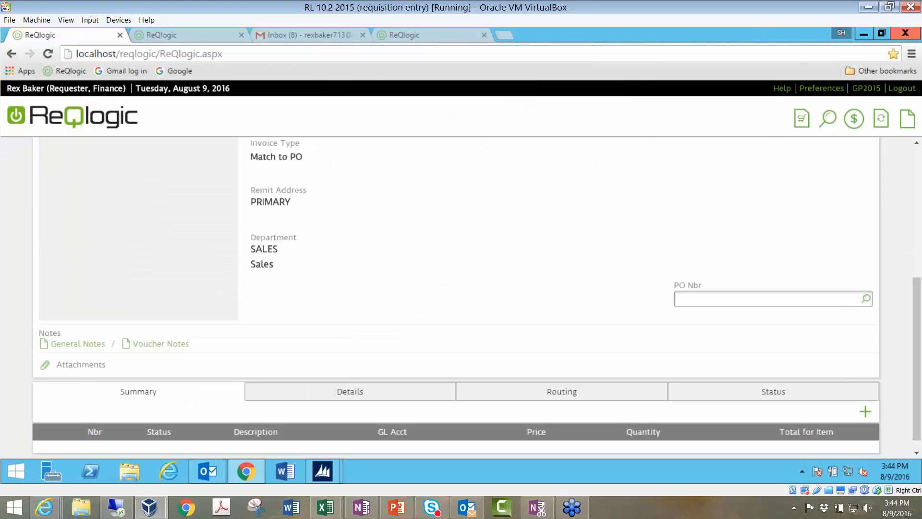
# Try to match the invoice to the vendor's open purchase order with the second-highest PO number.
pyautogui.click(866, 299)
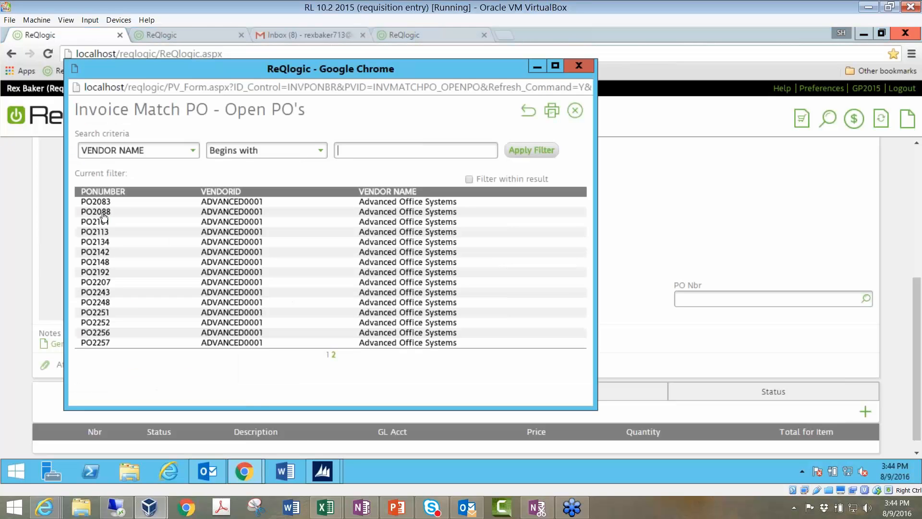
pyautogui.click(103, 191)
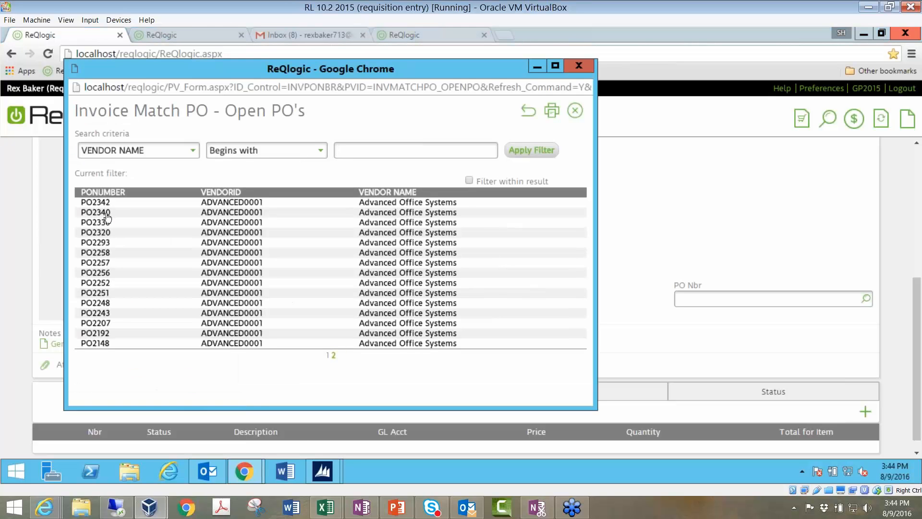
pyautogui.click(107, 214)
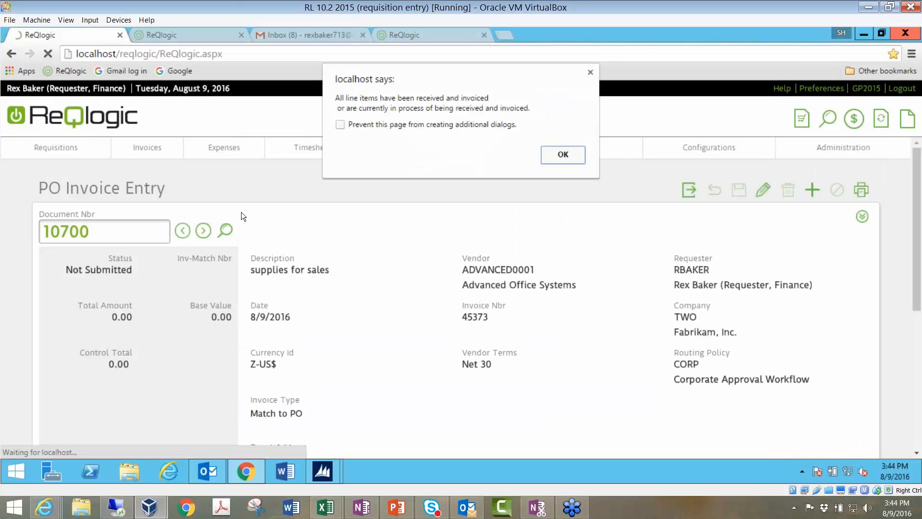
pyautogui.press('Return')
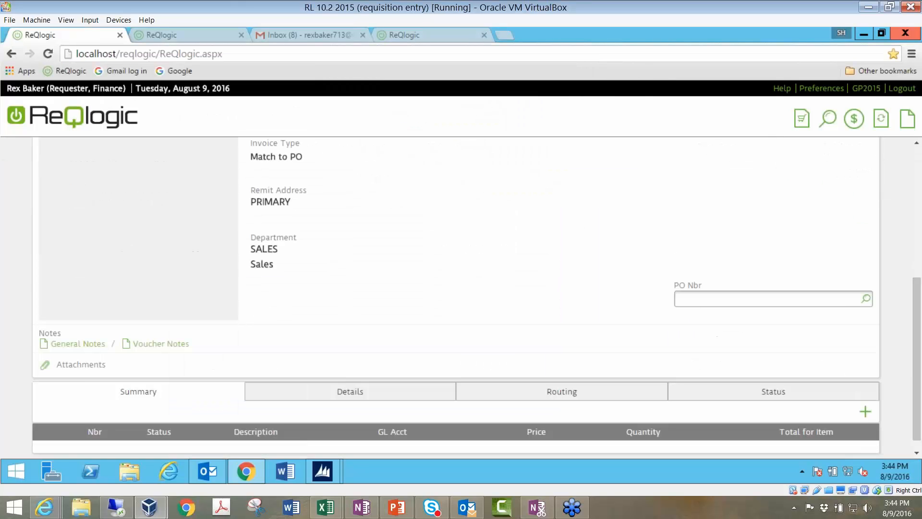
# Match the invoice to the vendor's open purchase order with the third-highest PO number, and review the invoice's total and lines.
pyautogui.click(867, 300)
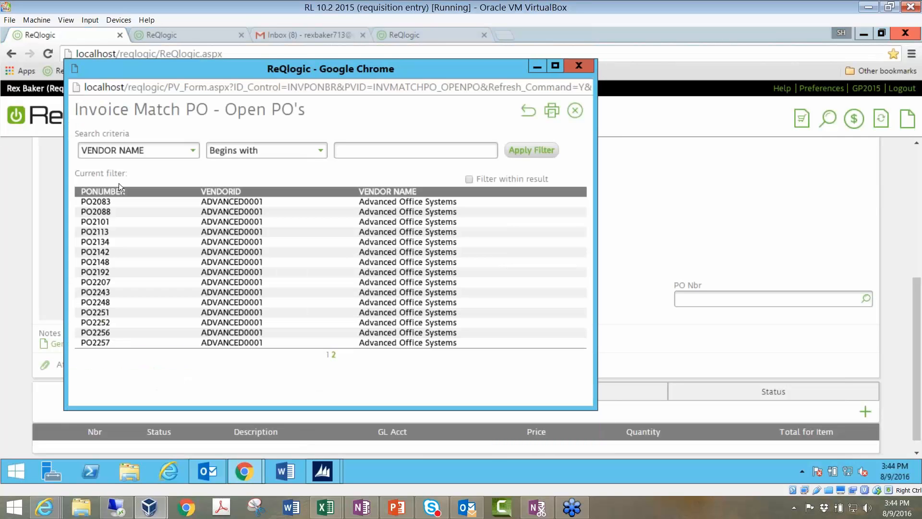
pyautogui.click(91, 193)
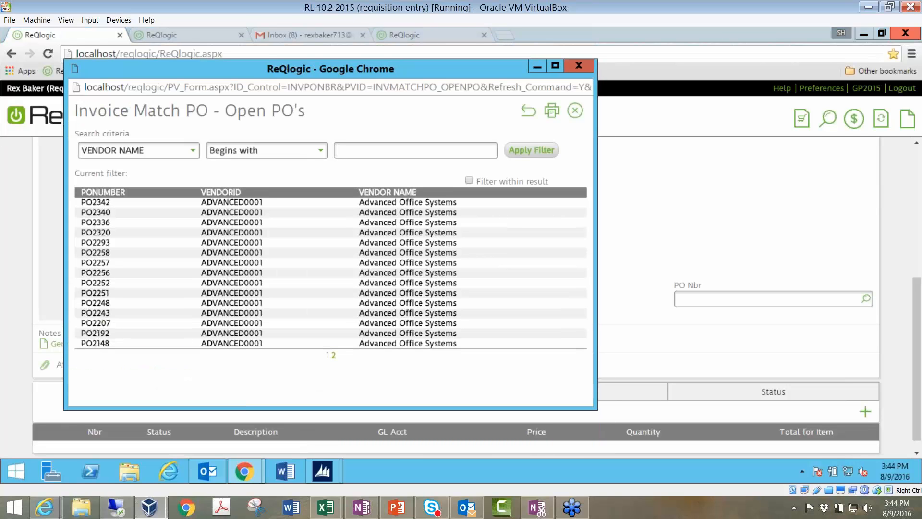
pyautogui.click(105, 226)
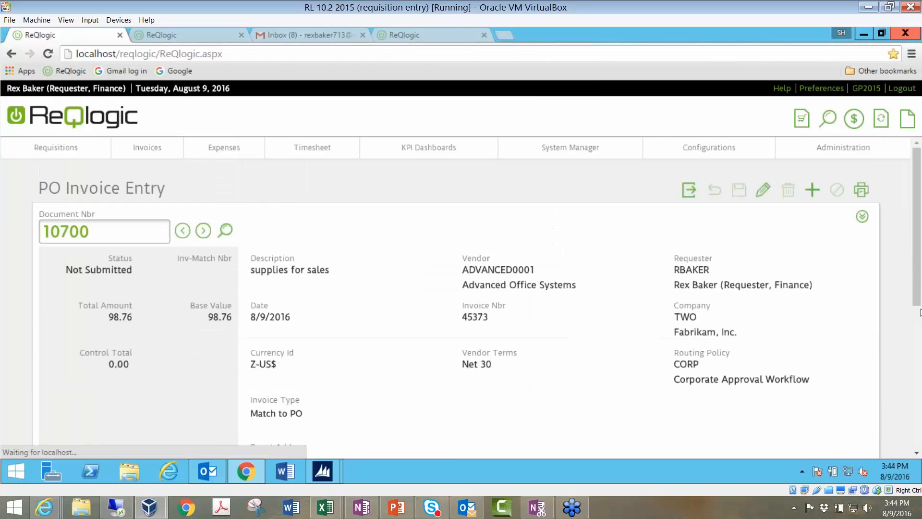
pyautogui.scroll(-5, 913, 330)
pyautogui.scroll(-1, 913, 331)
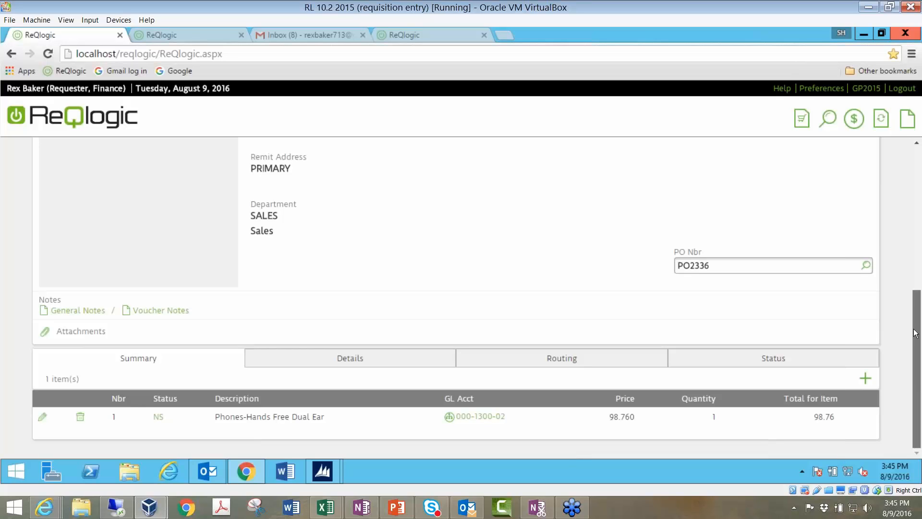
pyautogui.scroll(4, 910, 295)
pyautogui.moveTo(905, 289); pyautogui.dragTo(905, 293)
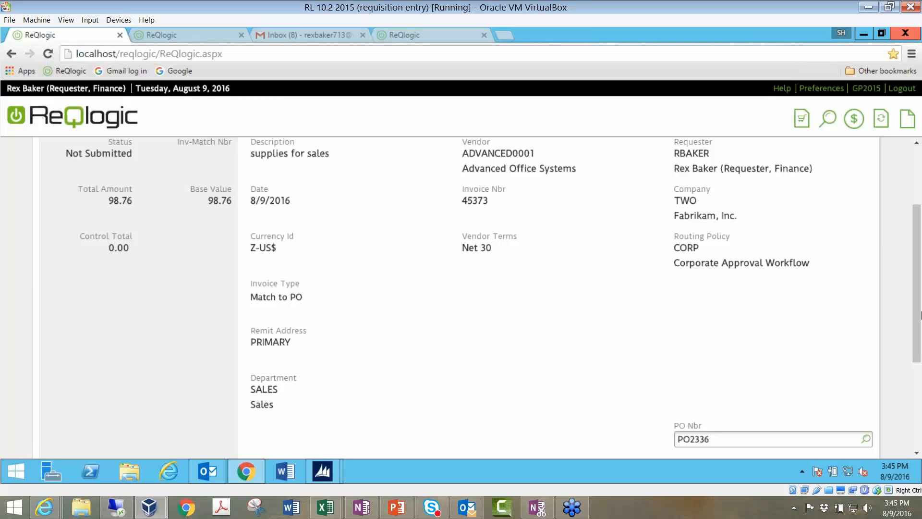
pyautogui.moveTo(917, 316); pyautogui.dragTo(916, 403)
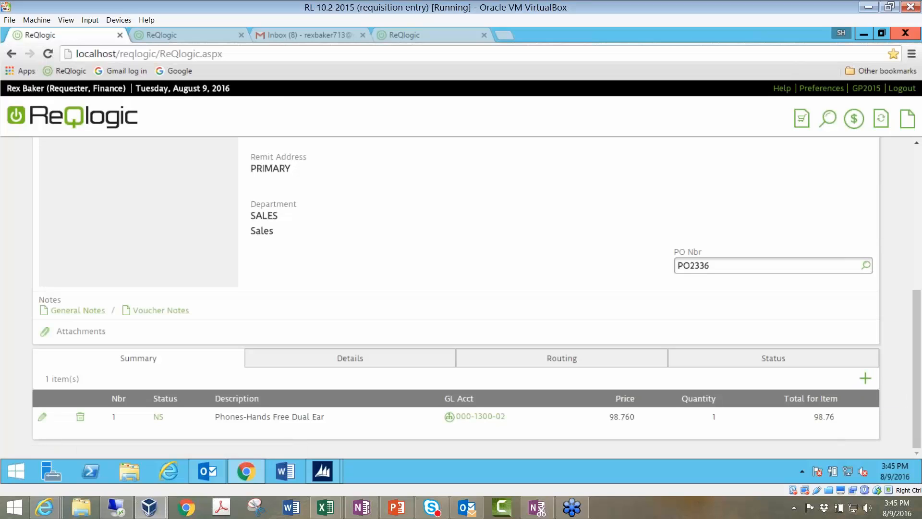
# Add a FREIGHT line item to the invoice with quantity 1 and price 10.91, and save the line.
pyautogui.click(865, 378)
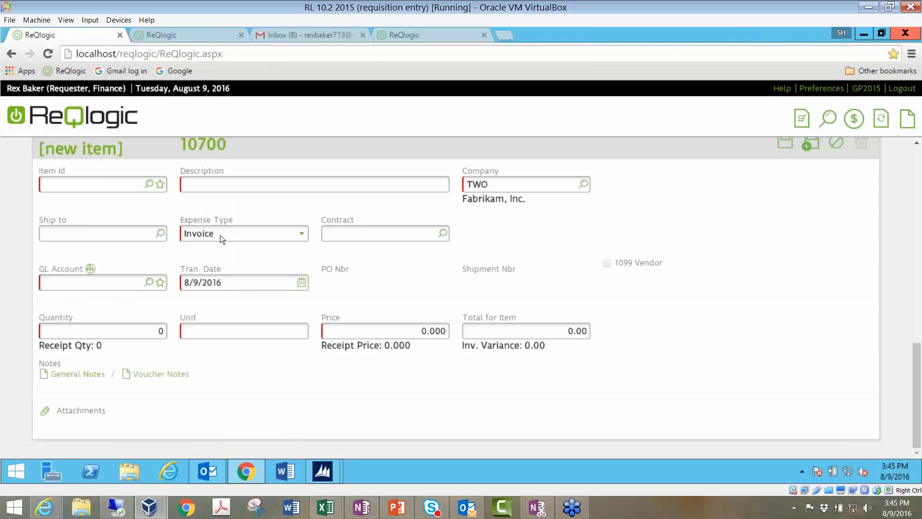
pyautogui.write('freigt')
pyautogui.press('BackSpace')
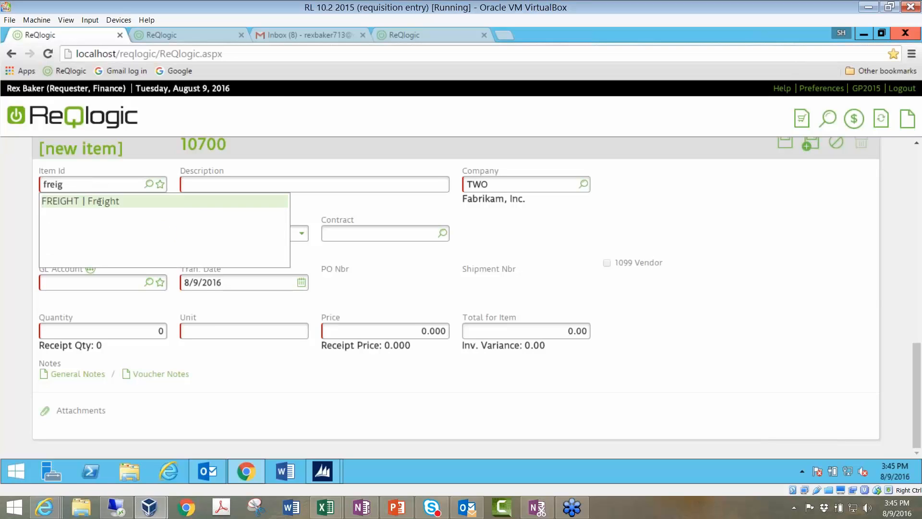
pyautogui.click(98, 200)
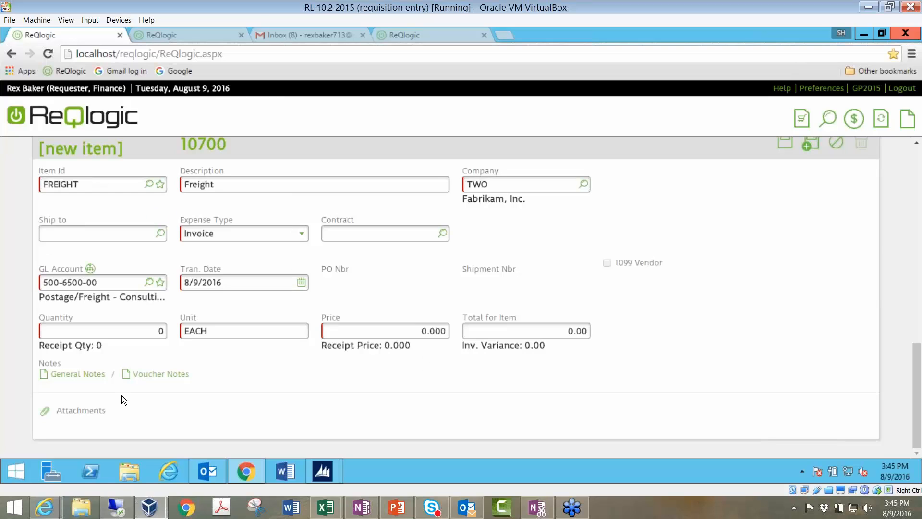
pyautogui.click(153, 335)
pyautogui.write('1')
pyautogui.press('Tab')
pyautogui.write('10.91')
pyautogui.moveTo(907, 350); pyautogui.dragTo(910, 409)
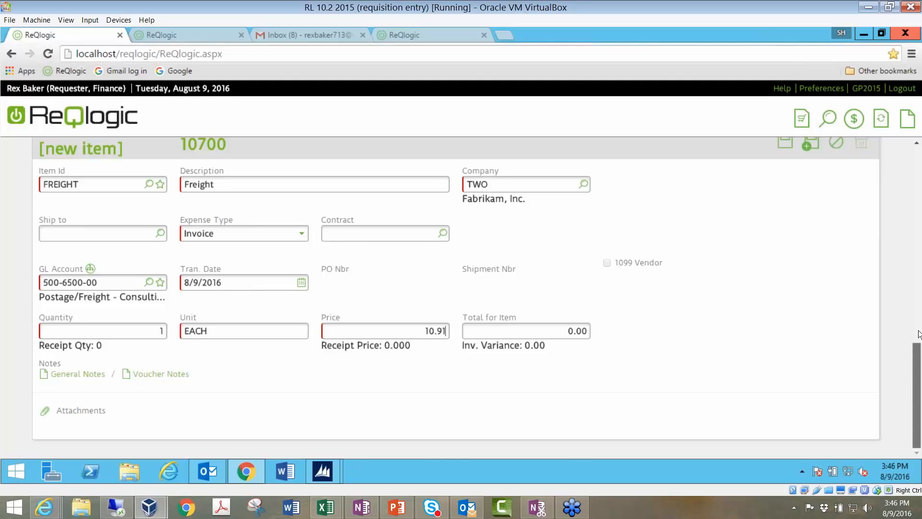
pyautogui.scroll(4, 918, 334)
pyautogui.click(785, 335)
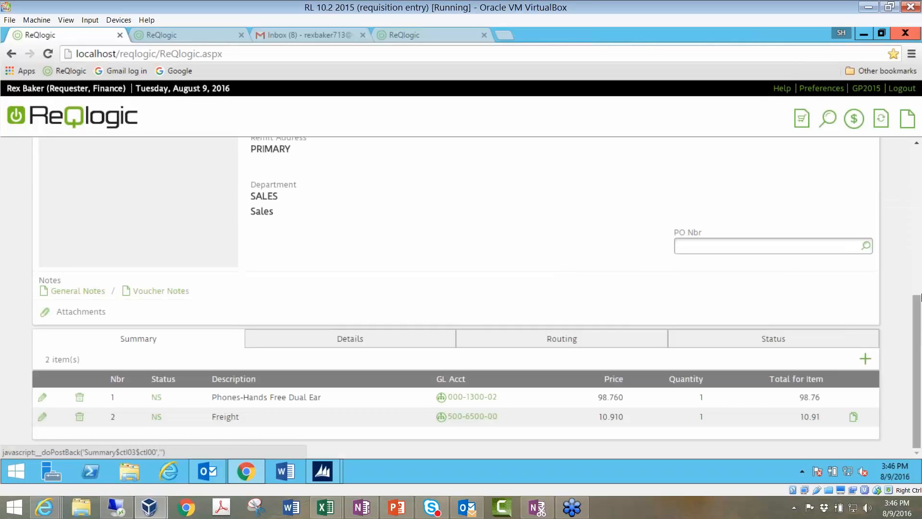
# Check the invoice's total amount and submit the invoice for approval.
pyautogui.scroll(6, 159, 200)
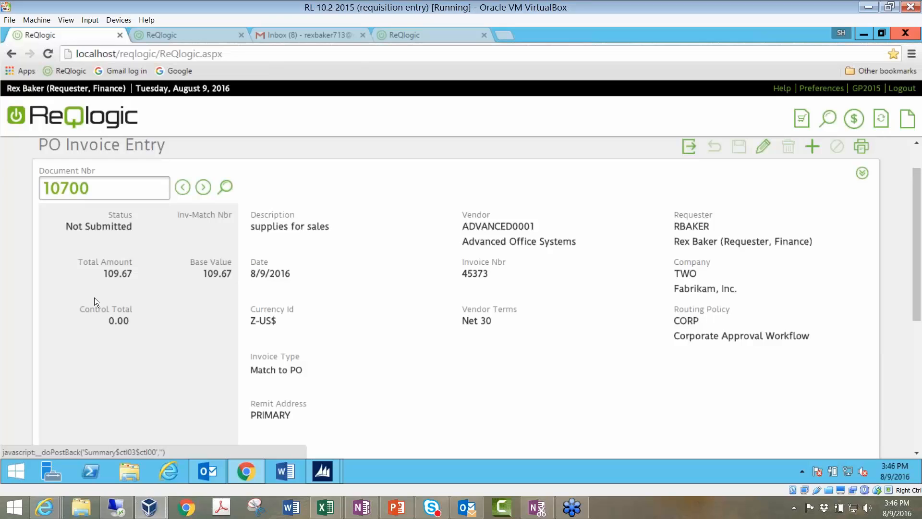
pyautogui.click(690, 150)
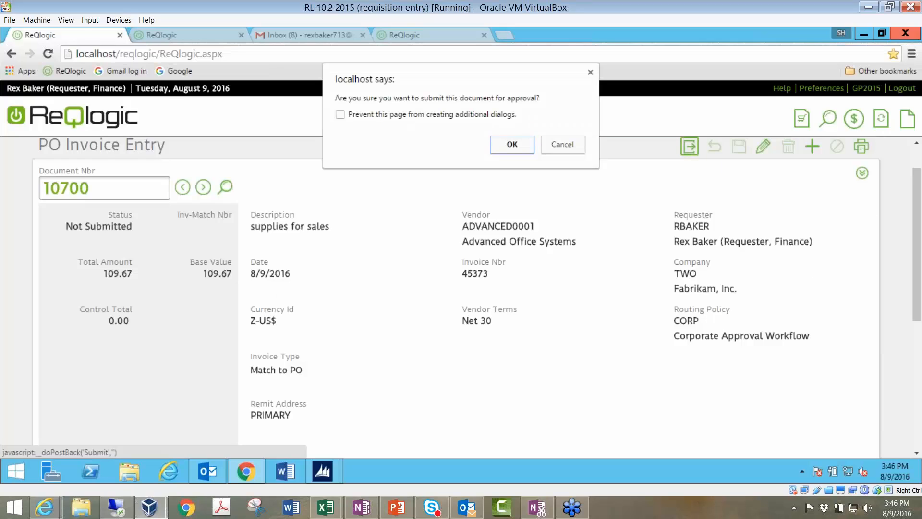
pyautogui.click(503, 149)
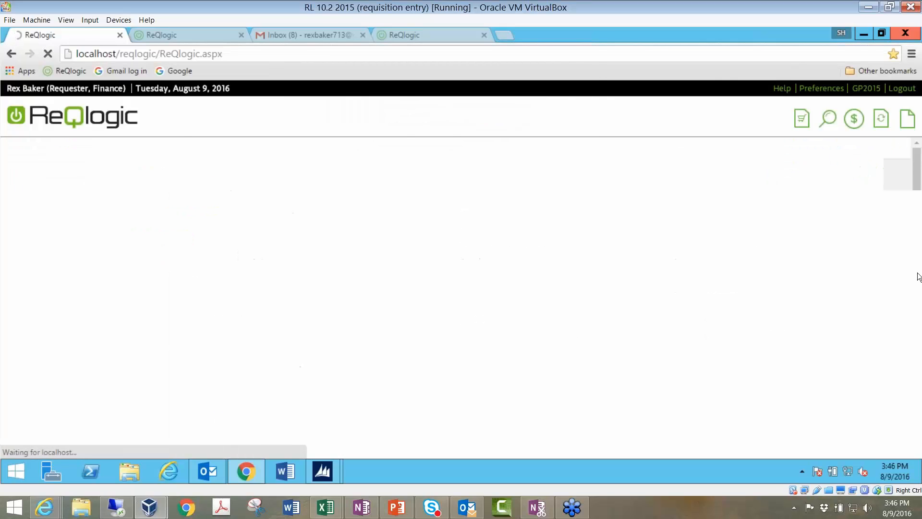
pyautogui.click(577, 169)
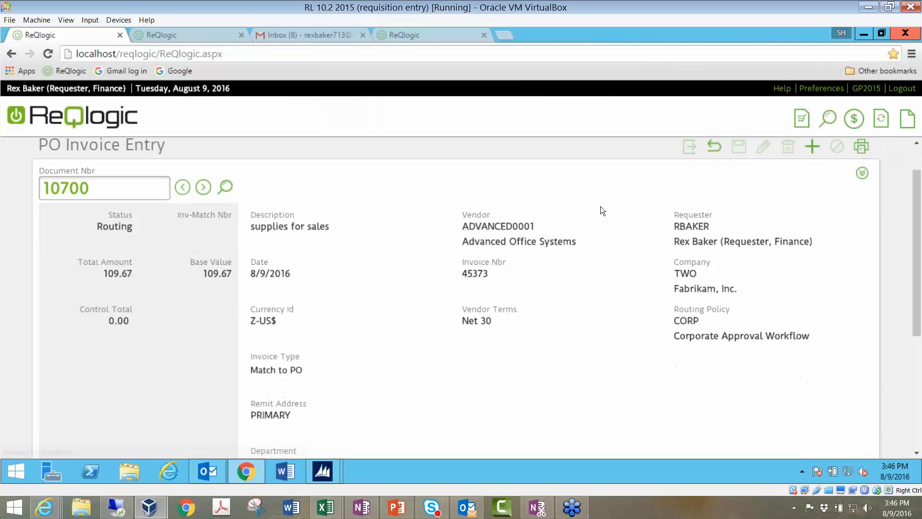
# Review the submitted invoice's line statuses, approval routing and header status.
pyautogui.moveTo(915, 252); pyautogui.dragTo(909, 372)
pyautogui.scroll(-1, 909, 372)
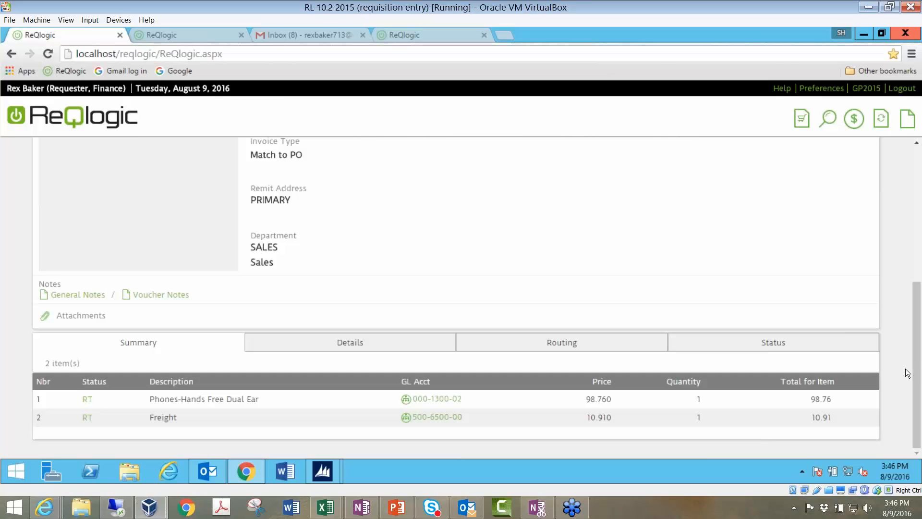
pyautogui.click(555, 344)
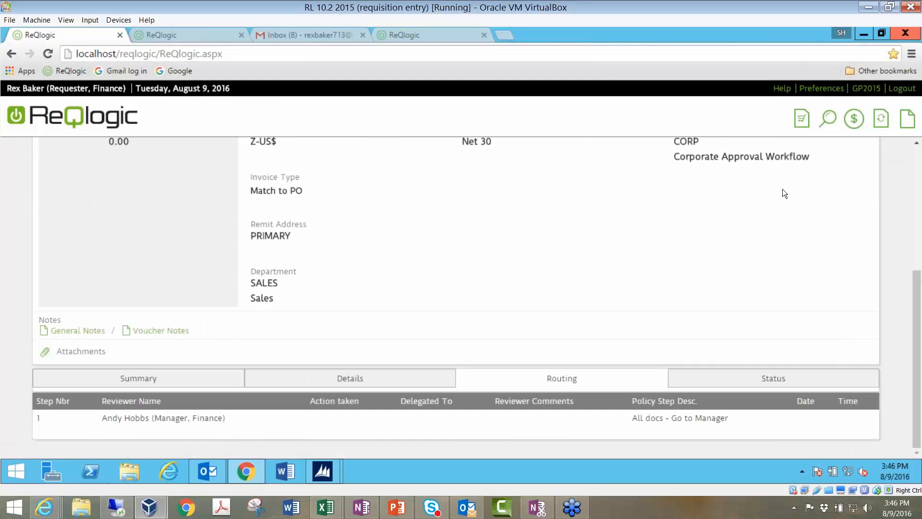
pyautogui.moveTo(918, 298); pyautogui.dragTo(910, 197)
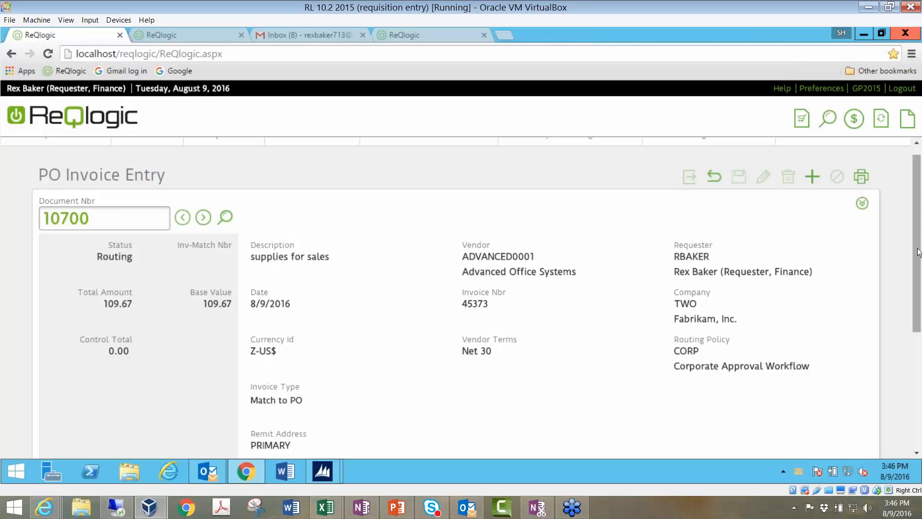
pyautogui.moveTo(916, 247); pyautogui.dragTo(910, 212)
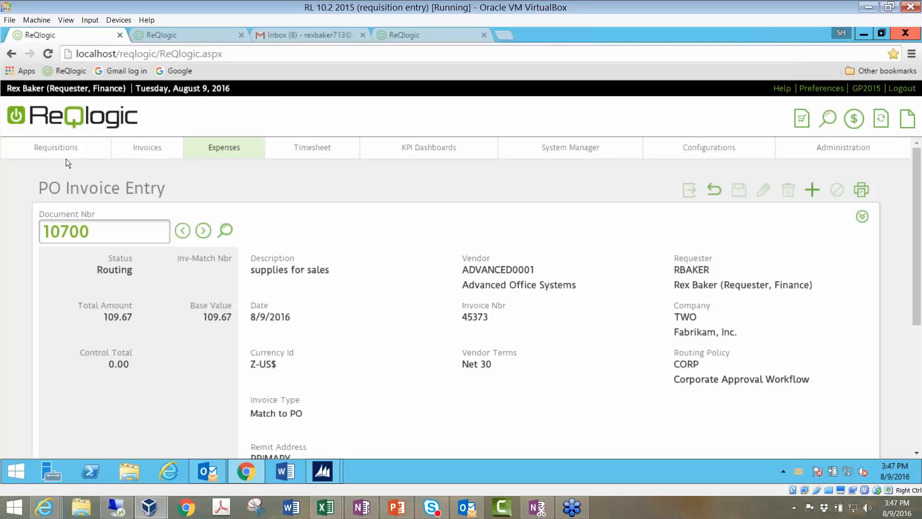
# Open Search and Duplicate and list the requester's existing requisition documents.
pyautogui.moveTo(66, 152)
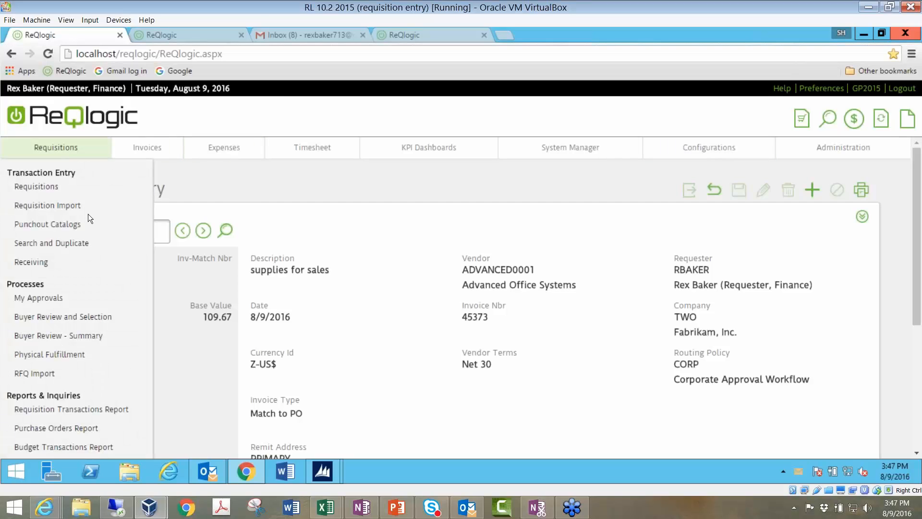
pyautogui.click(68, 244)
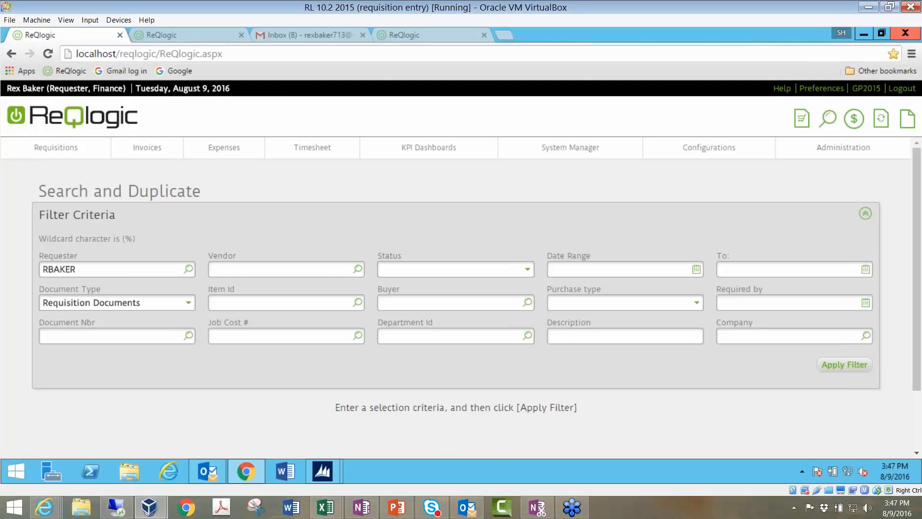
pyautogui.click(846, 366)
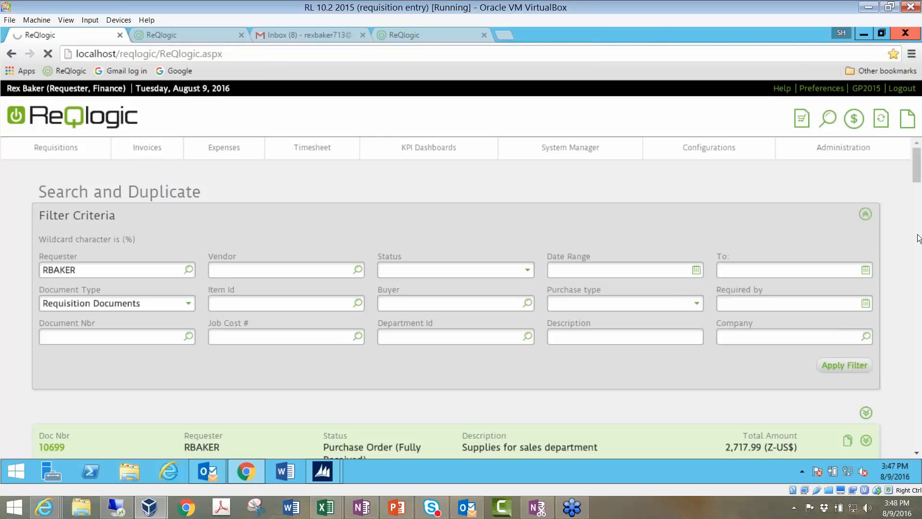
# Mark for copying the Business Cards line of the 549.94 office supplies requisition and line 1, 256 meg SDRAM, of the unsubmitted "test for fullfillment" requisition.
pyautogui.scroll(-15, 918, 190)
pyautogui.moveTo(918, 190); pyautogui.dragTo(920, 175)
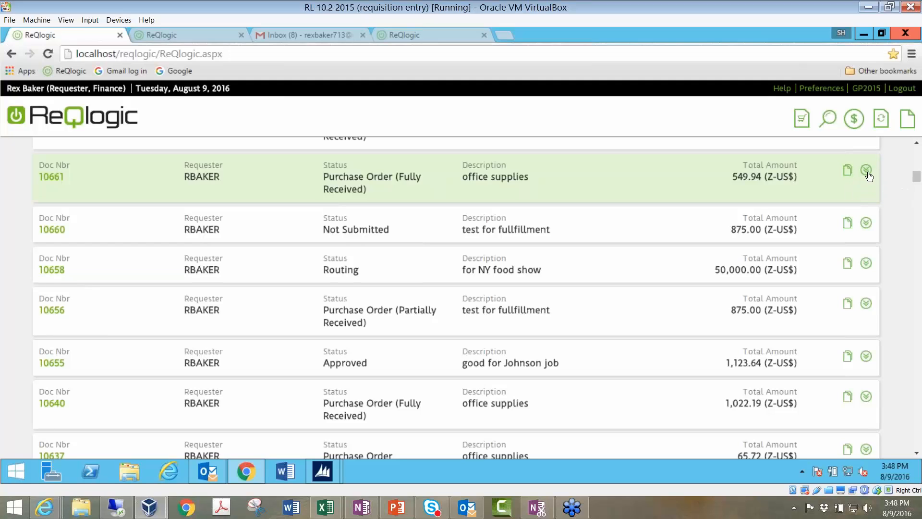
pyautogui.click(867, 171)
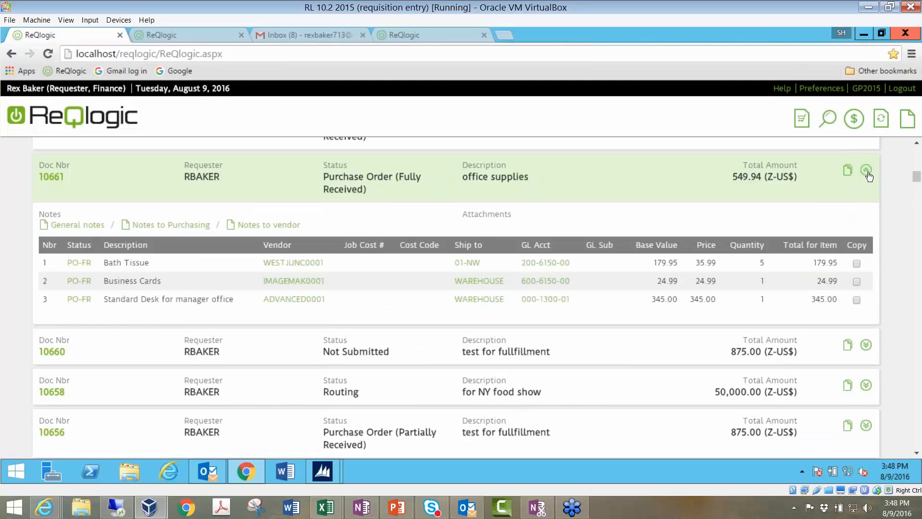
pyautogui.click(856, 281)
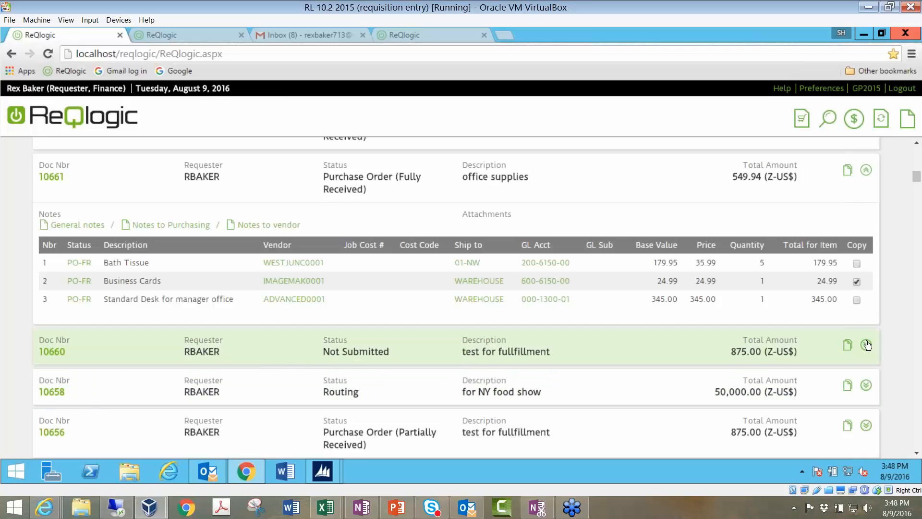
pyautogui.click(866, 345)
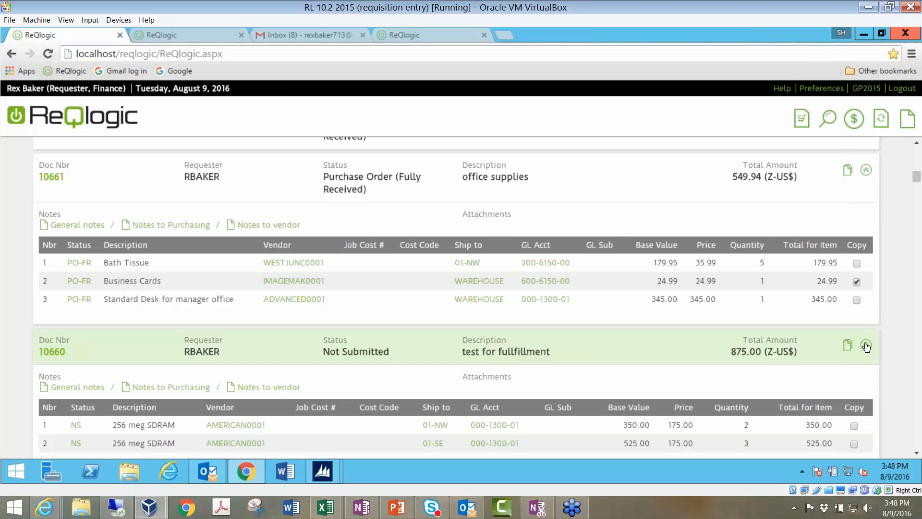
pyautogui.click(854, 425)
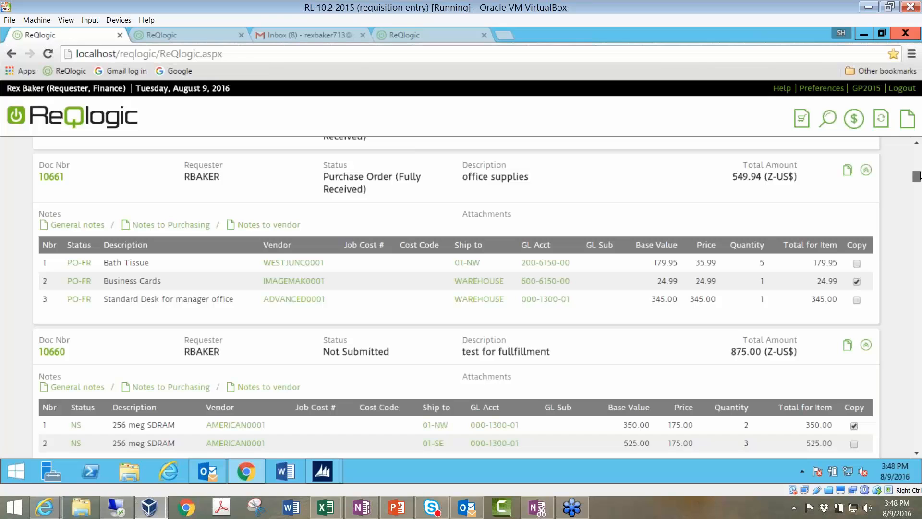
pyautogui.scroll(1, 915, 207)
pyautogui.scroll(5, 914, 206)
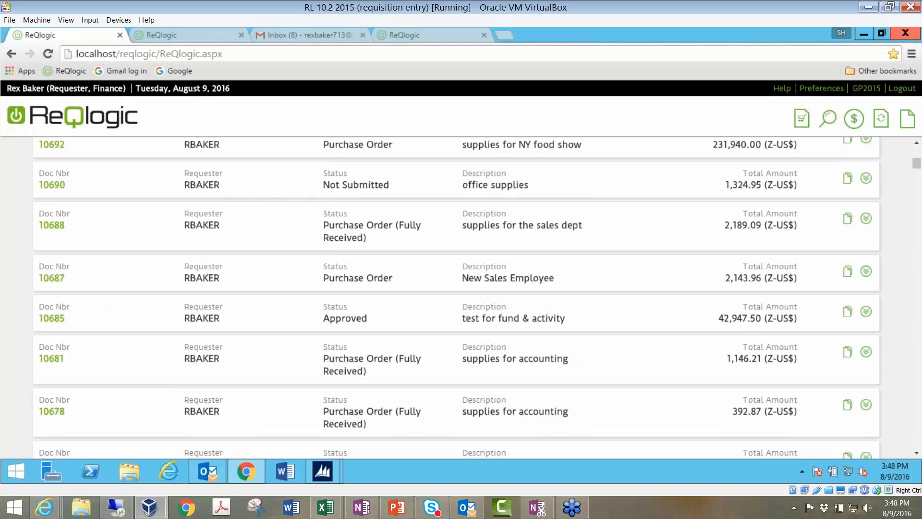
# Create a new requisition with the description "supplies" and save its header.
pyautogui.click(58, 116)
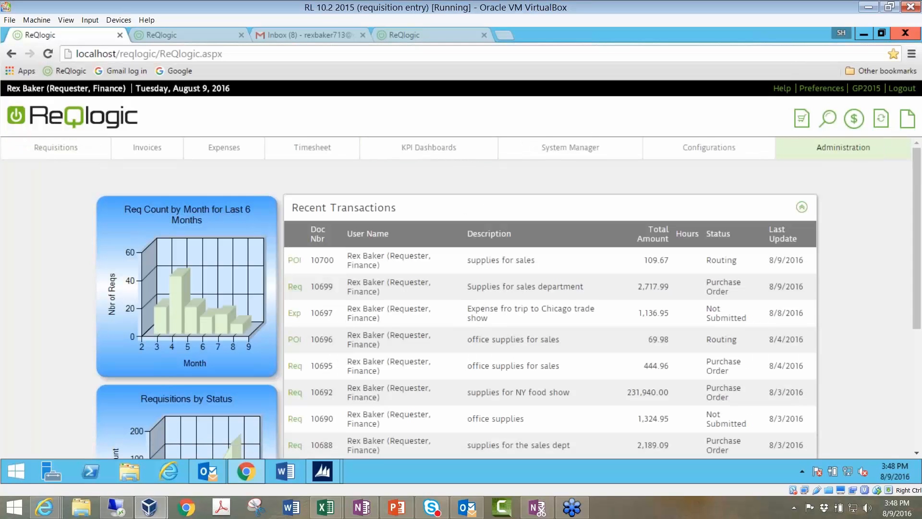
pyautogui.click(907, 118)
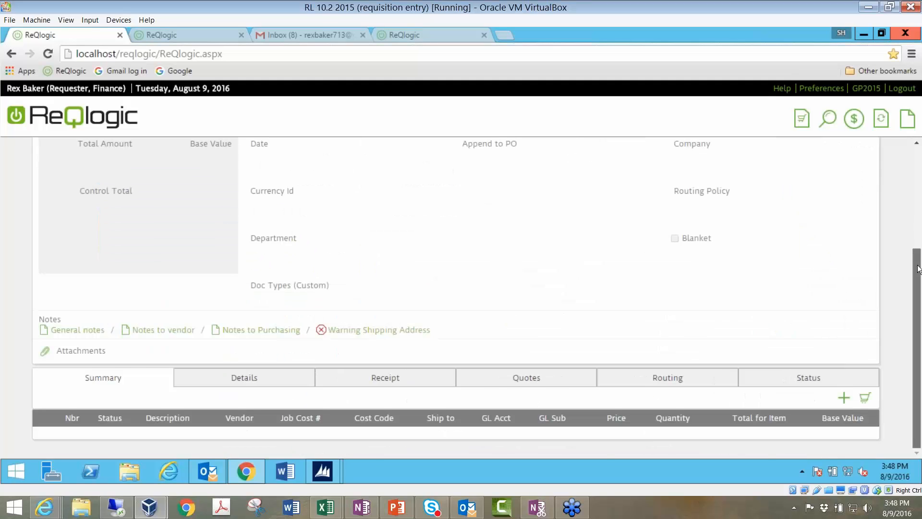
pyautogui.scroll(4, 918, 269)
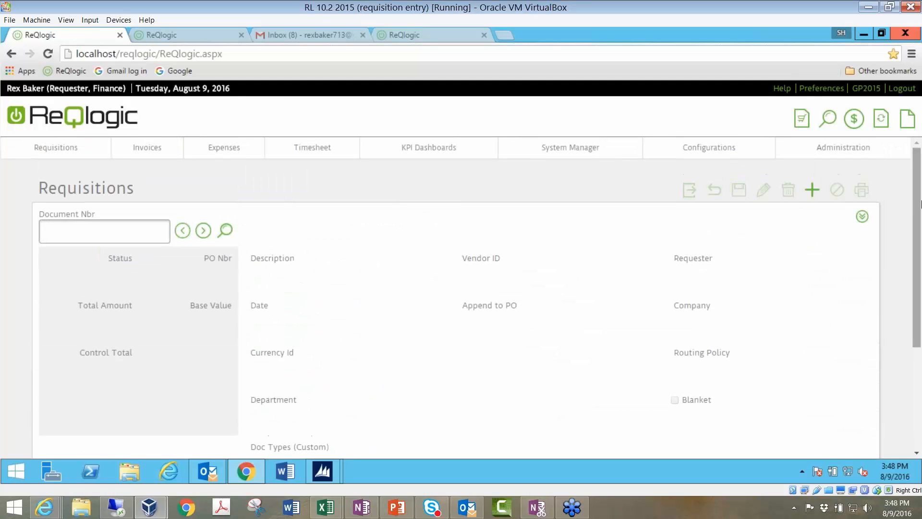
pyautogui.click(812, 190)
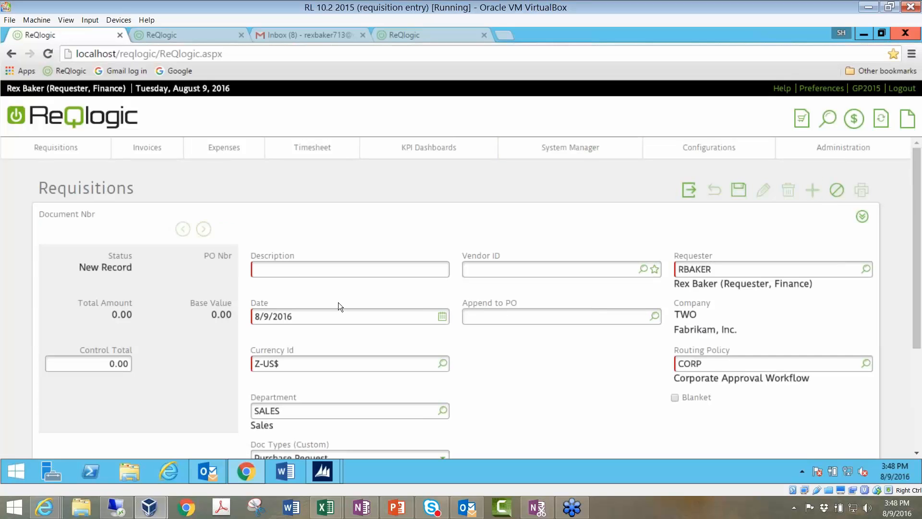
pyautogui.write('supplies')
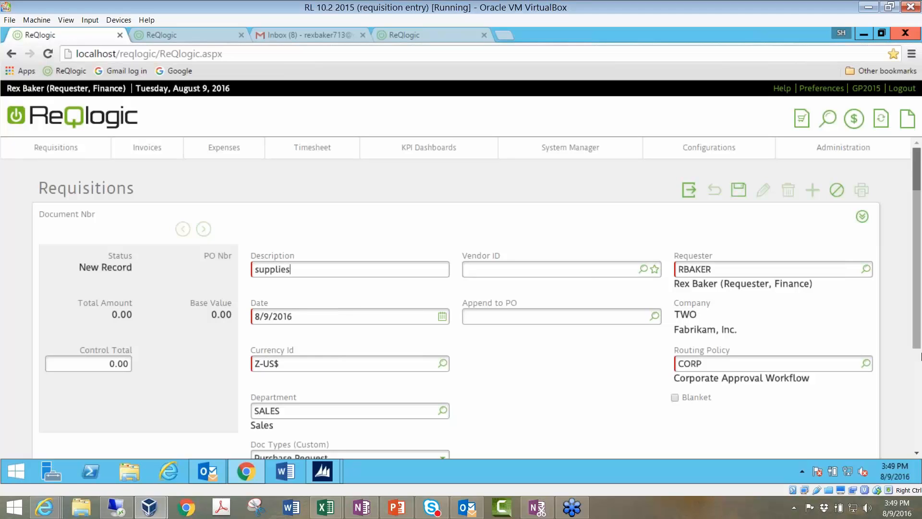
pyautogui.scroll(-3, 921, 398)
pyautogui.scroll(3, 921, 398)
pyautogui.scroll(-1, 918, 384)
pyautogui.moveTo(916, 408); pyautogui.dragTo(917, 336)
pyautogui.click(740, 191)
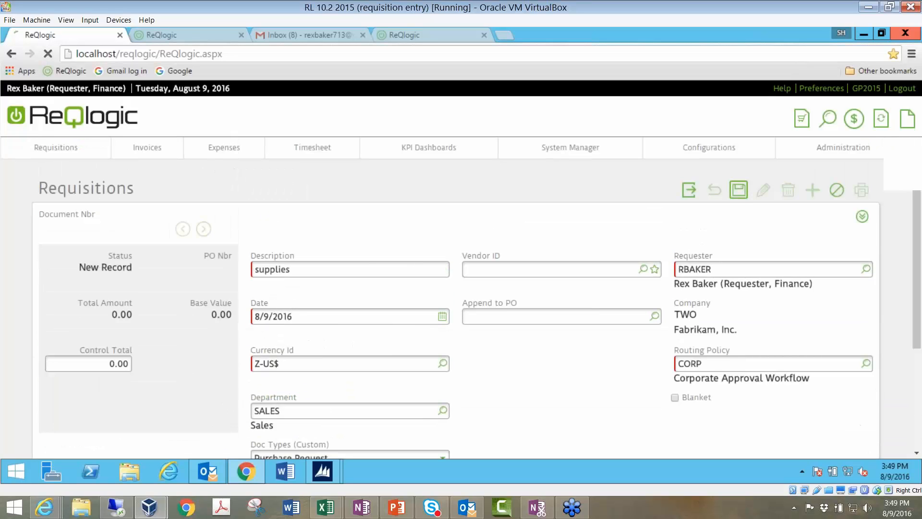
# Paste the copied clipboard lines into the new requisition and review its line items and header.
pyautogui.scroll(-3, 917, 369)
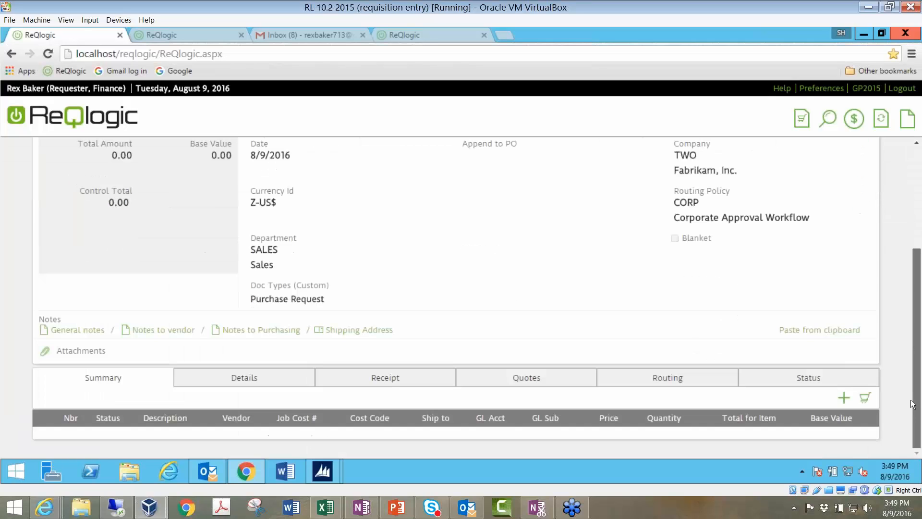
pyautogui.click(815, 331)
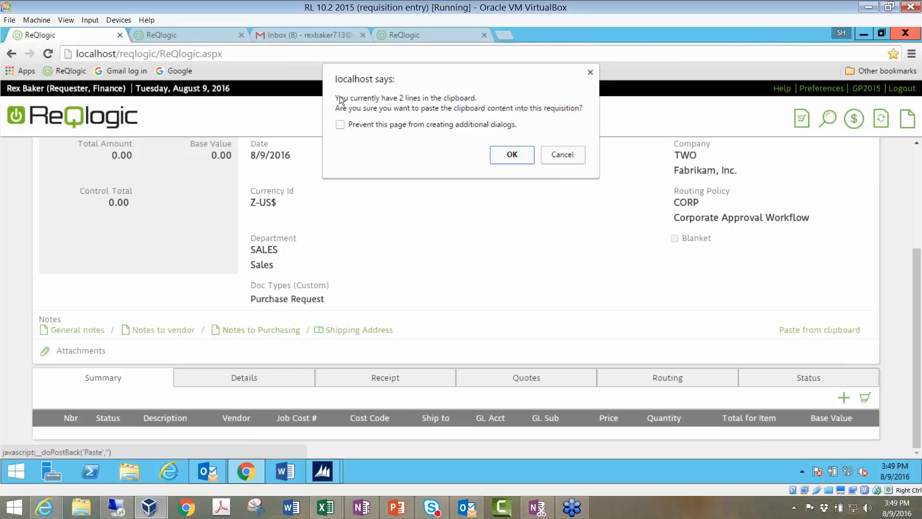
pyautogui.click(527, 156)
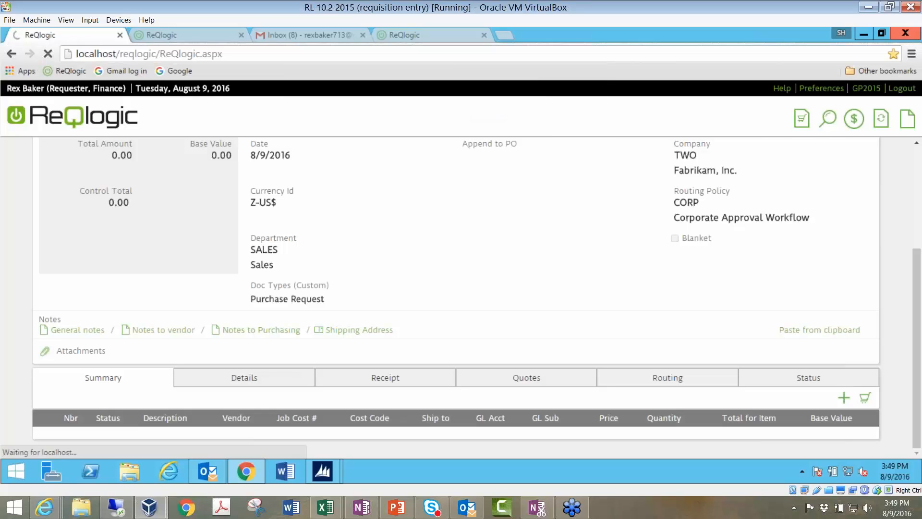
pyautogui.click(547, 153)
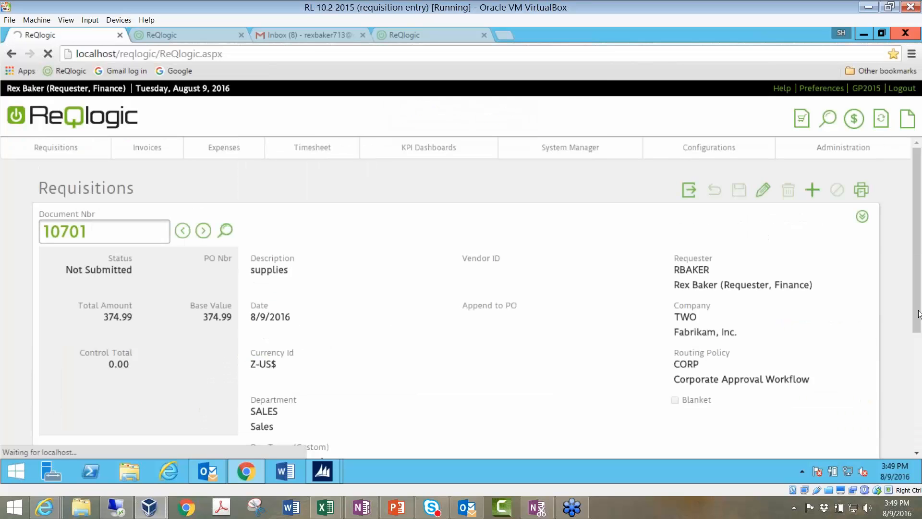
pyautogui.moveTo(919, 283); pyautogui.dragTo(918, 372)
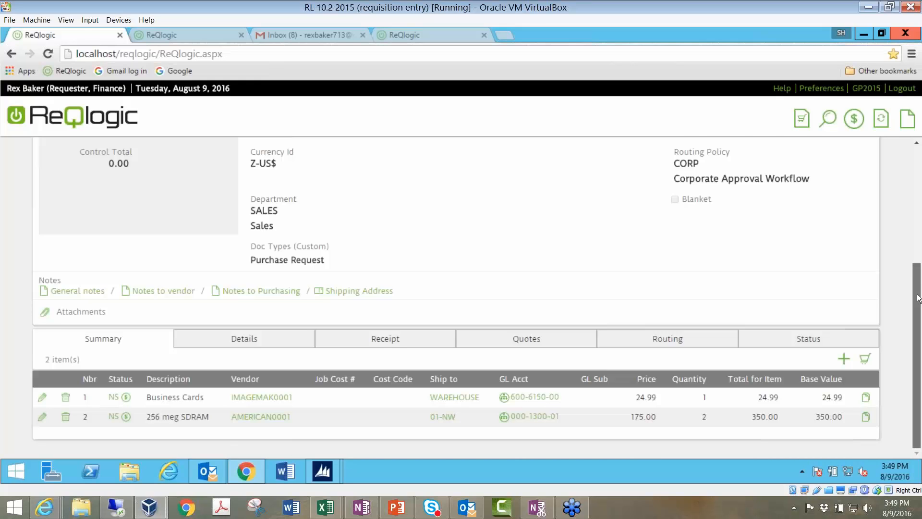
pyautogui.scroll(4, 918, 298)
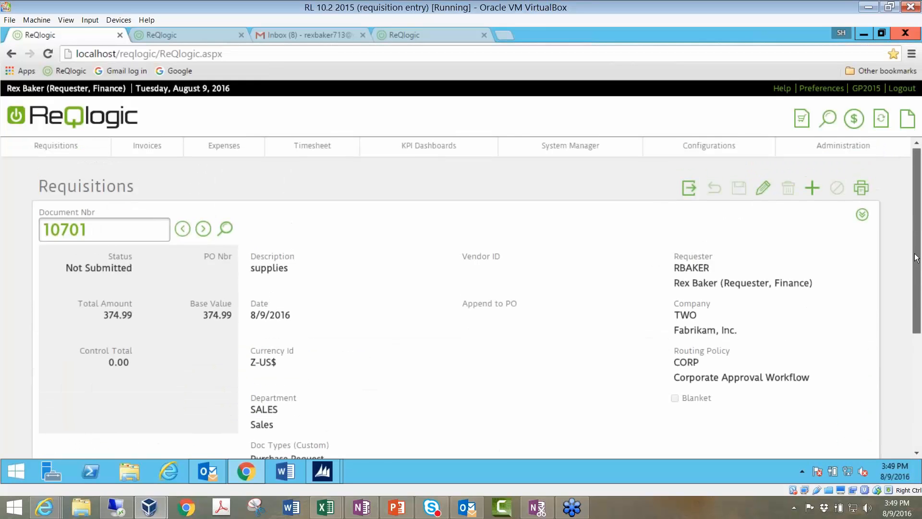
pyautogui.scroll(-1, 673, 336)
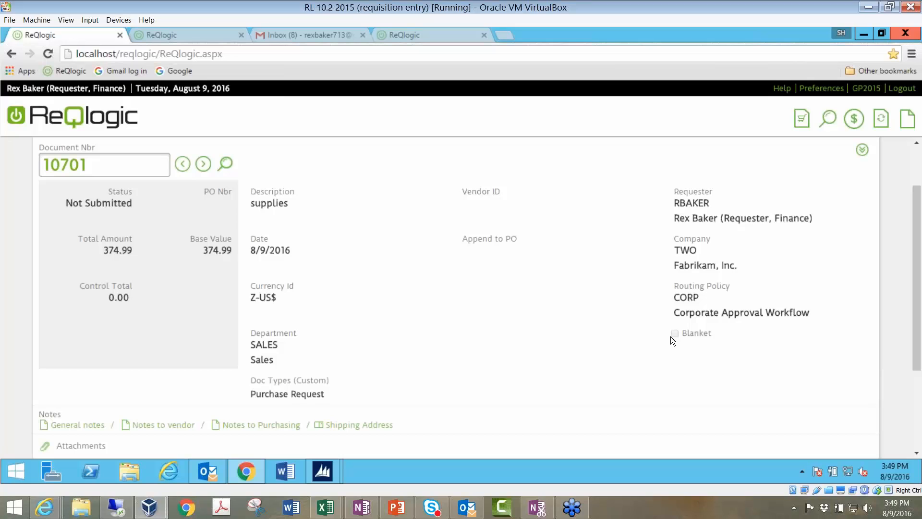
pyautogui.moveTo(913, 303); pyautogui.dragTo(904, 234)
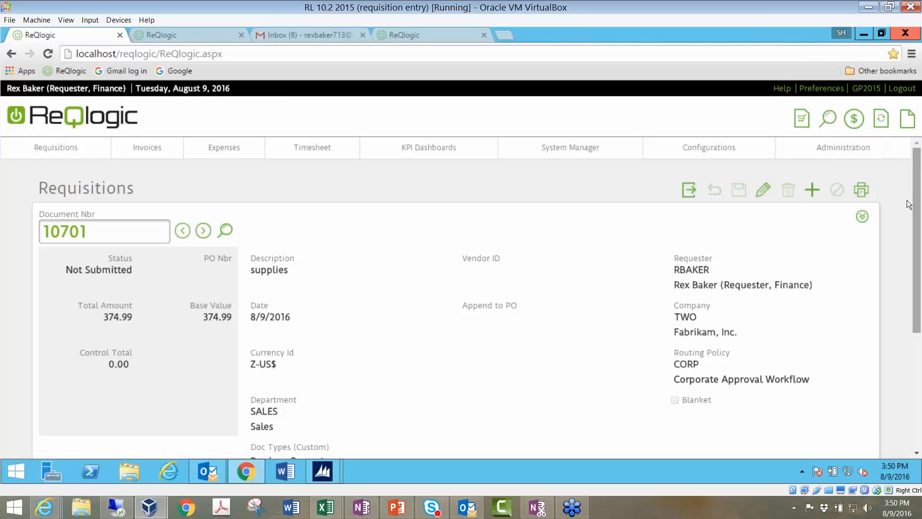
# Open the user preferences and examine the KPI chart choices available for the homepage.
pyautogui.click(822, 88)
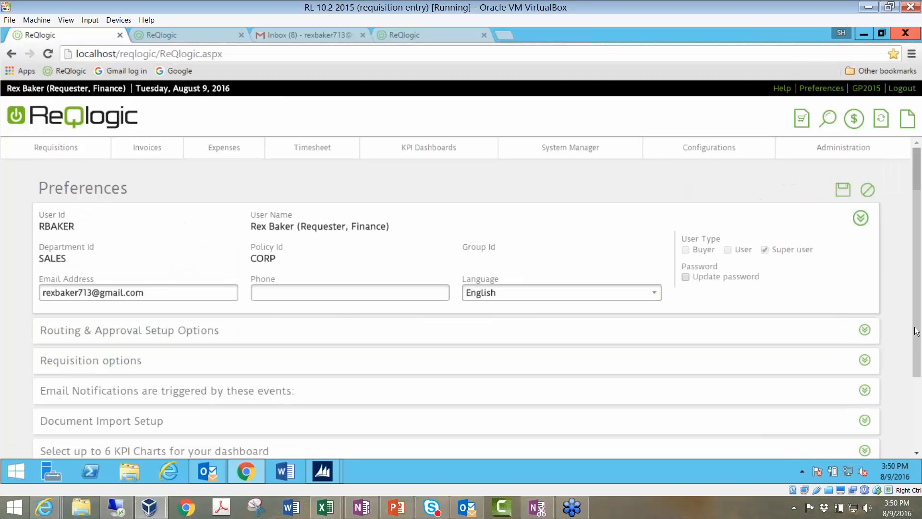
pyautogui.moveTo(917, 331); pyautogui.dragTo(911, 410)
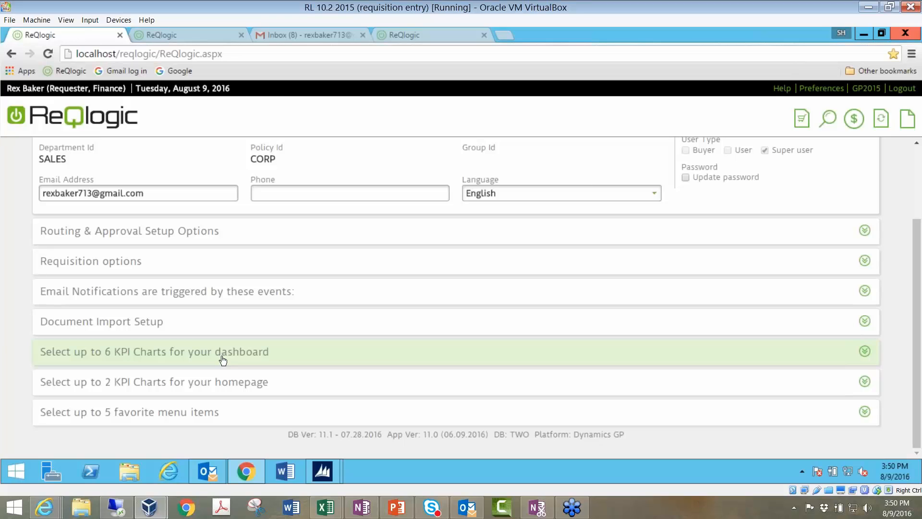
pyautogui.click(865, 382)
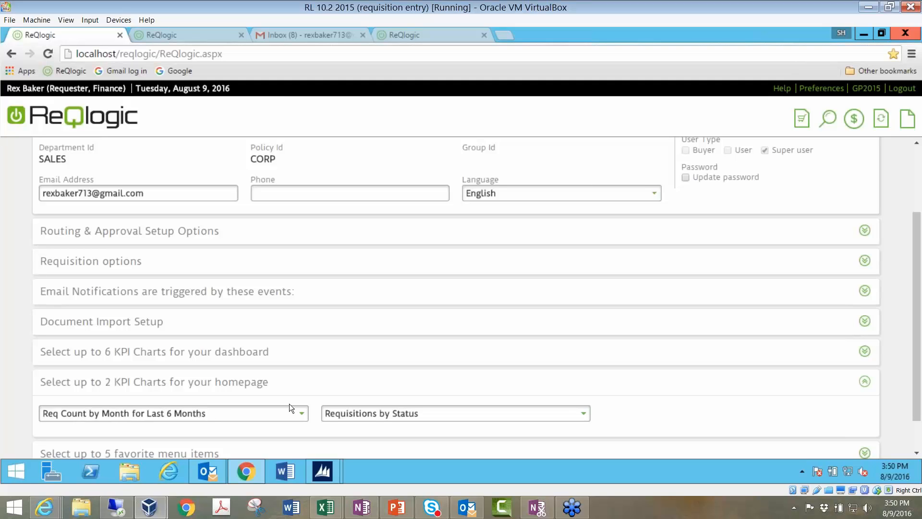
pyautogui.click(301, 413)
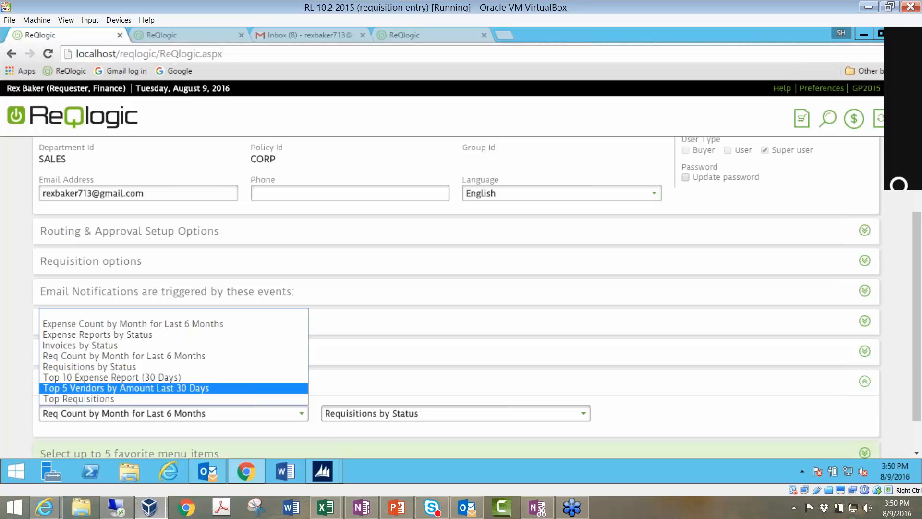
pyautogui.click(864, 383)
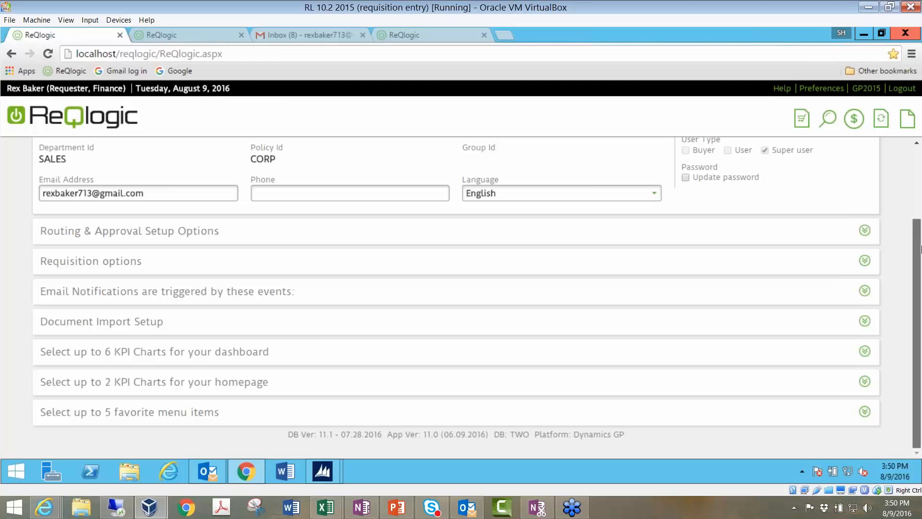
pyautogui.scroll(3, 921, 248)
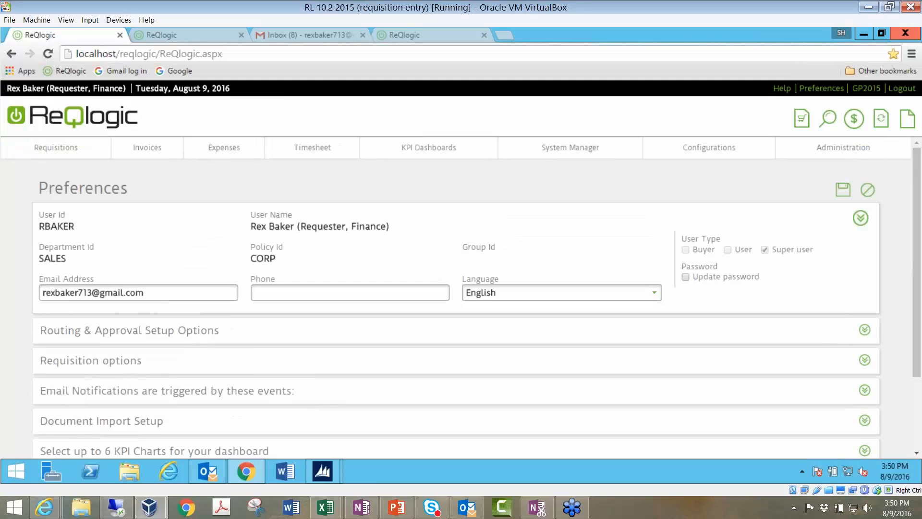
# Review the header and line items of the newest requisition in the homepage's recent transactions, and switch to PowerPoint.
pyautogui.click(72, 117)
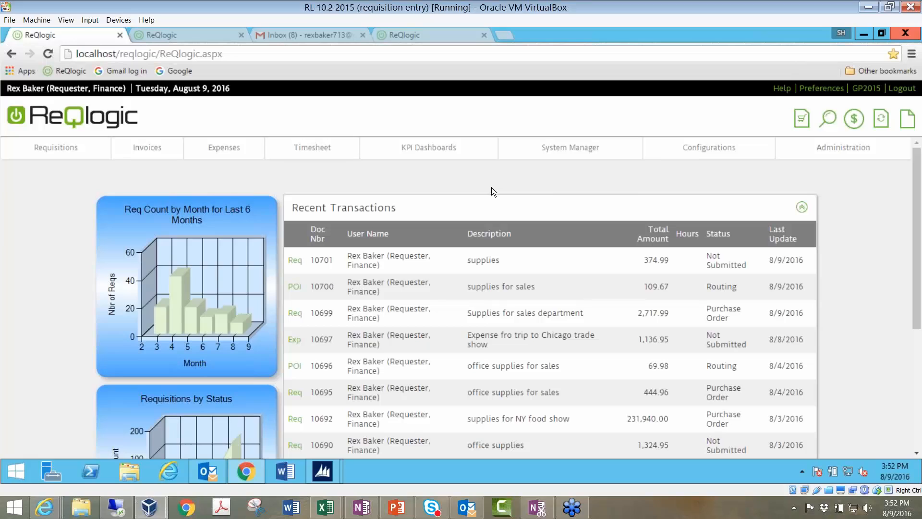
pyautogui.click(296, 261)
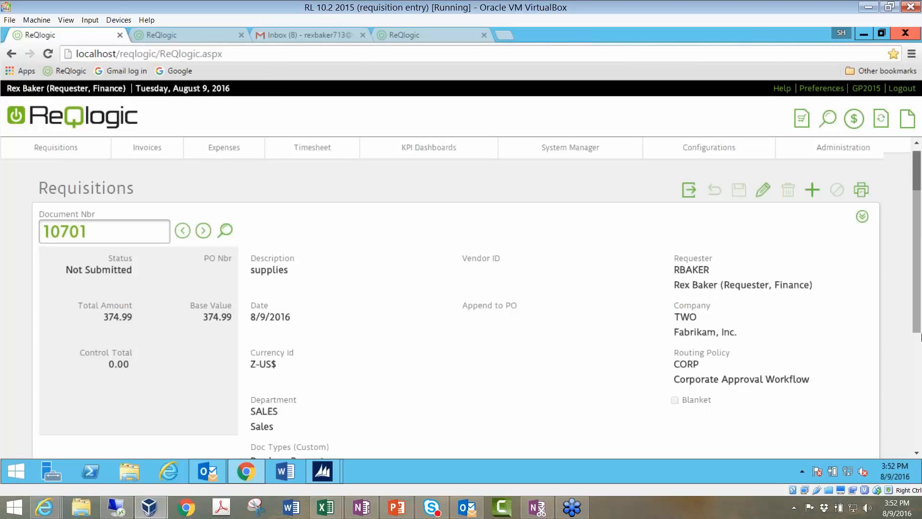
pyautogui.scroll(-4, 921, 337)
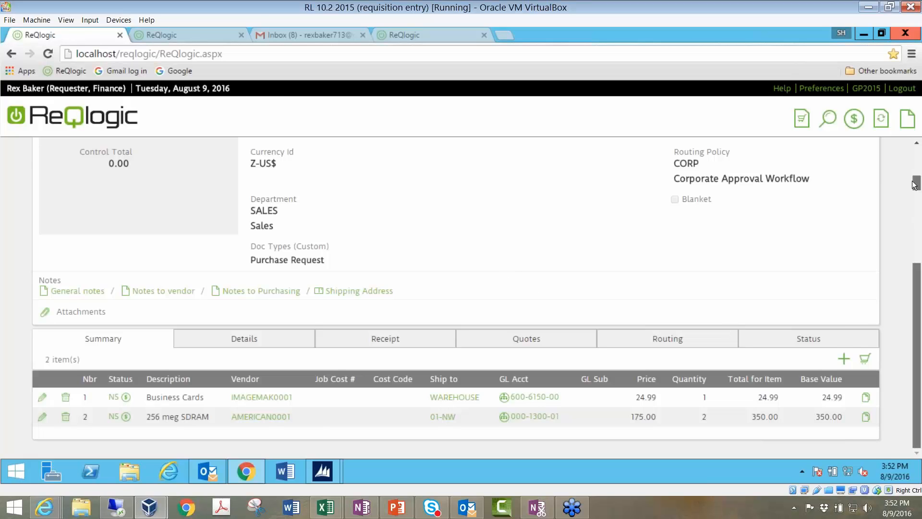
pyautogui.click(917, 176)
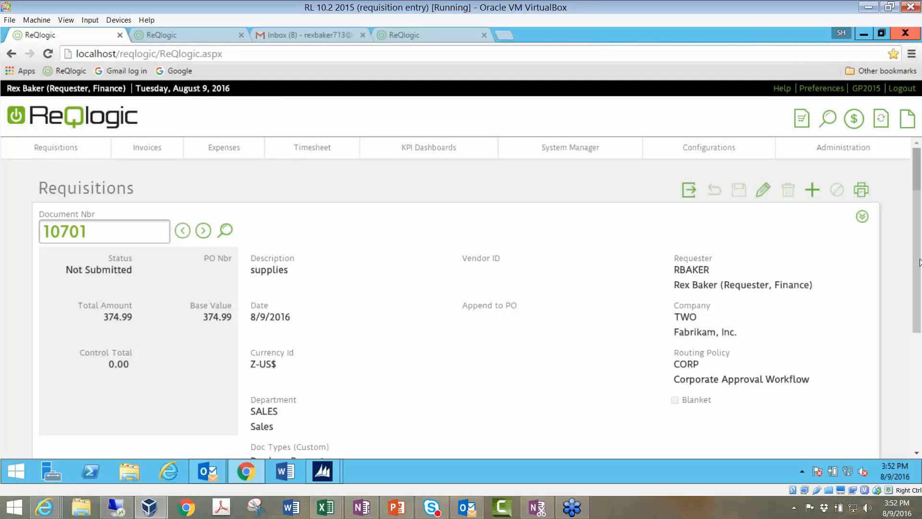
pyautogui.moveTo(917, 256); pyautogui.dragTo(920, 399)
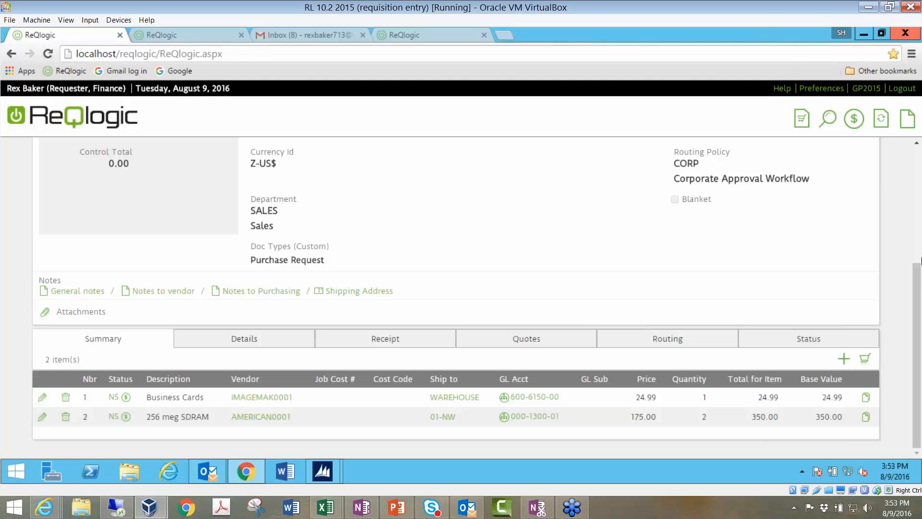
pyautogui.moveTo(921, 262); pyautogui.dragTo(918, 153)
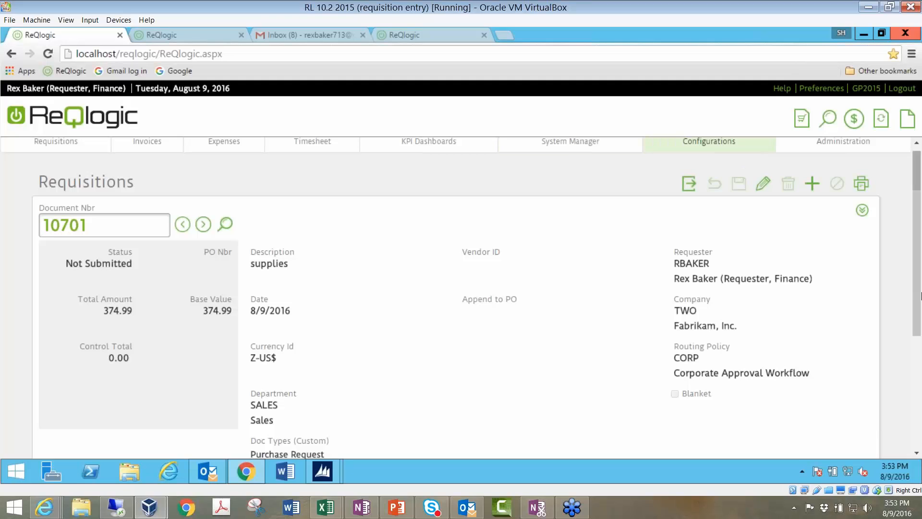
pyautogui.scroll(-4, 921, 358)
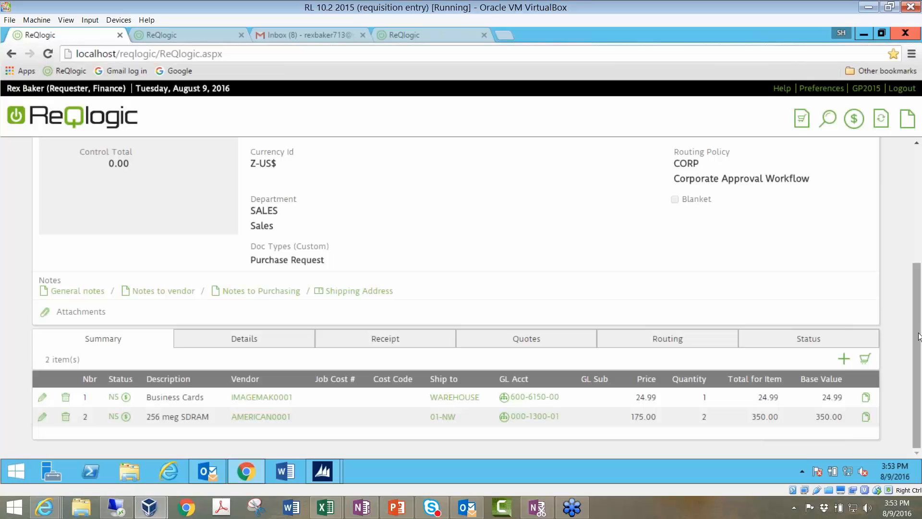
pyautogui.moveTo(921, 298); pyautogui.dragTo(921, 180)
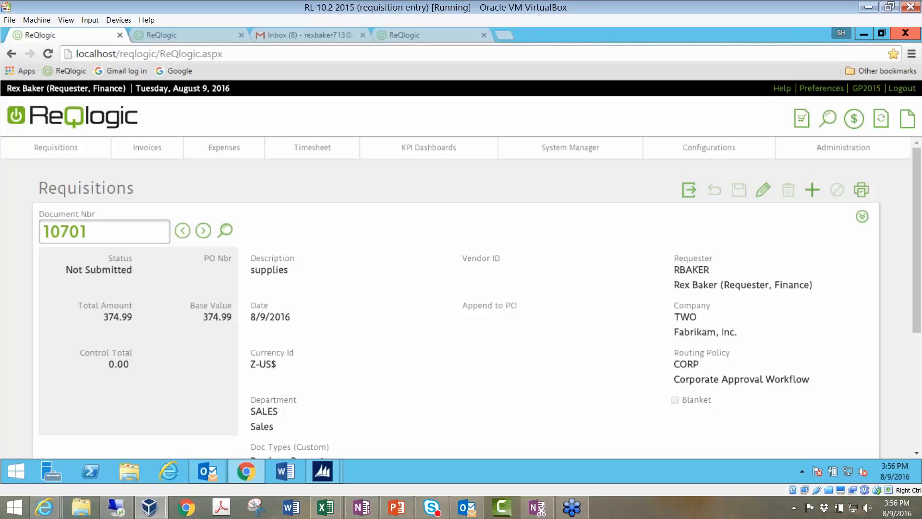
pyautogui.click(396, 512)
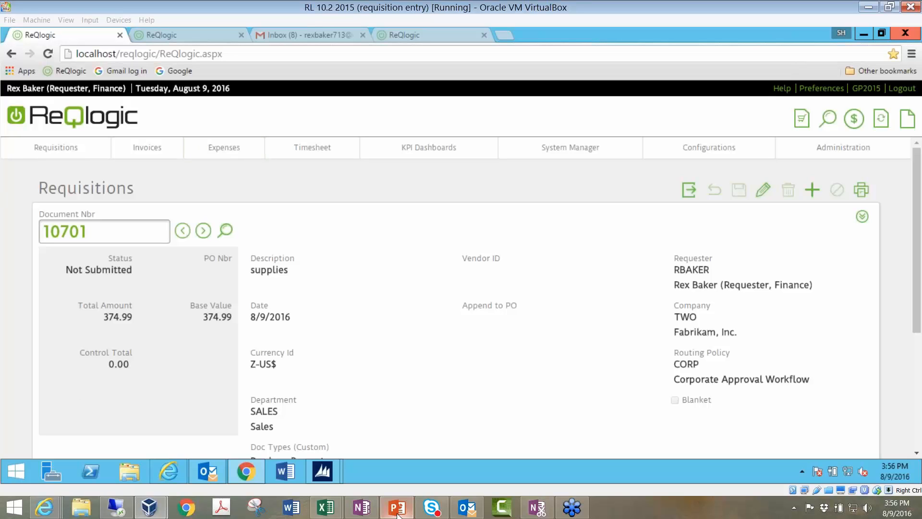